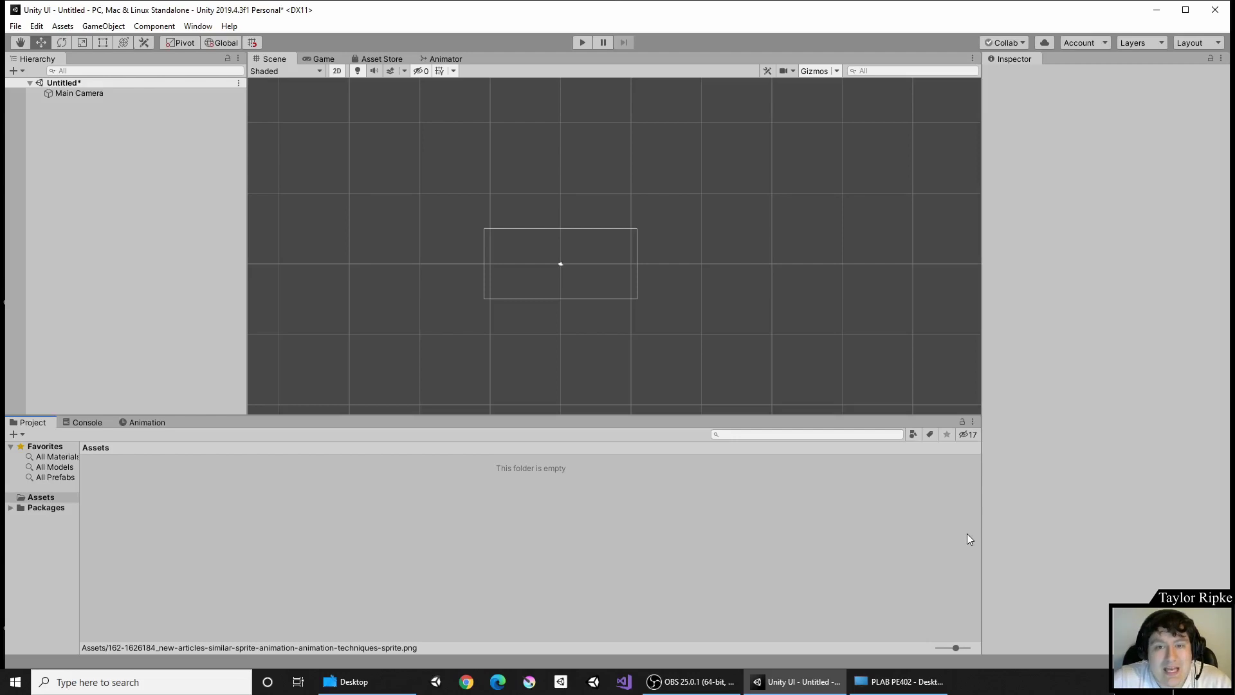
Step: Switch to the PLAB PE402 remote desktop and open the glitch_png folder under K: Courses, Perpetual, CPS-MMLib
click(914, 682)
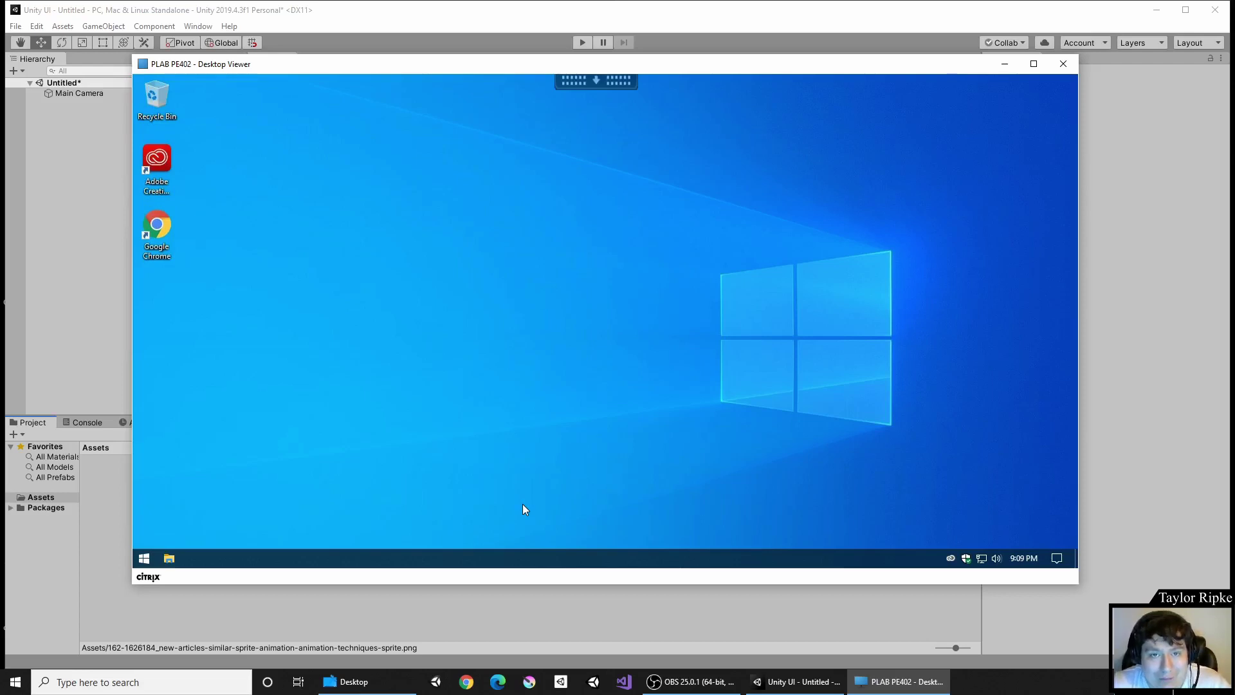
click(169, 558)
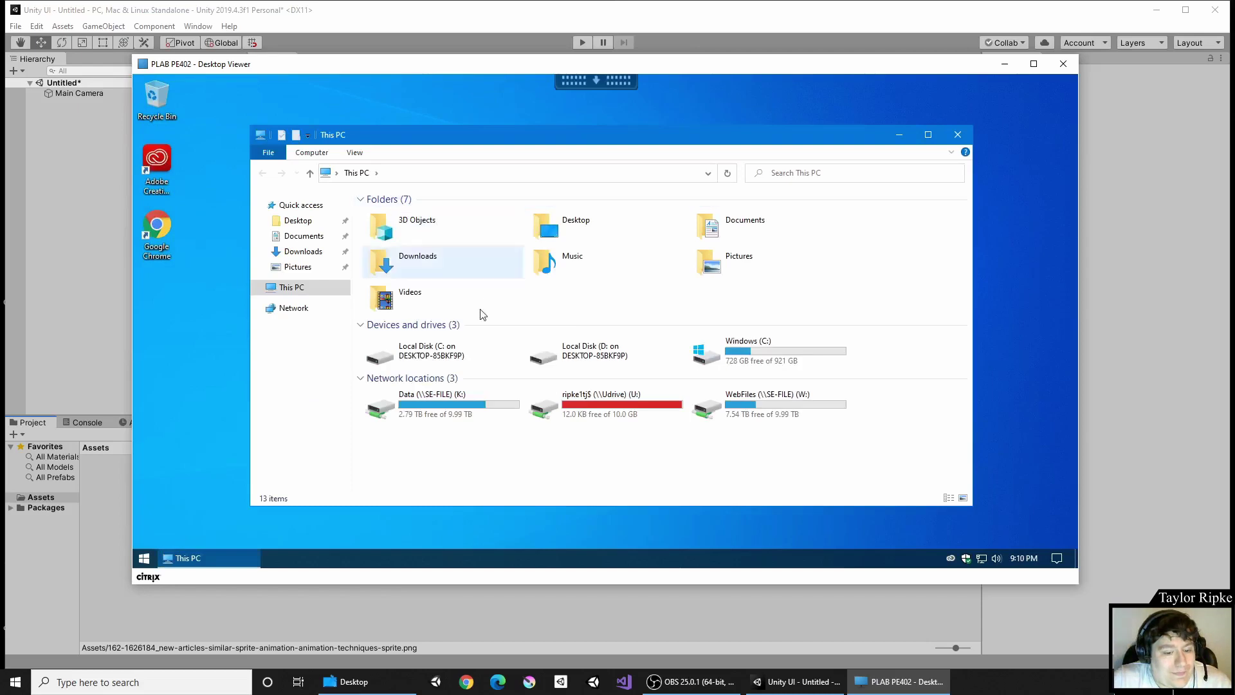
double_click(459, 403)
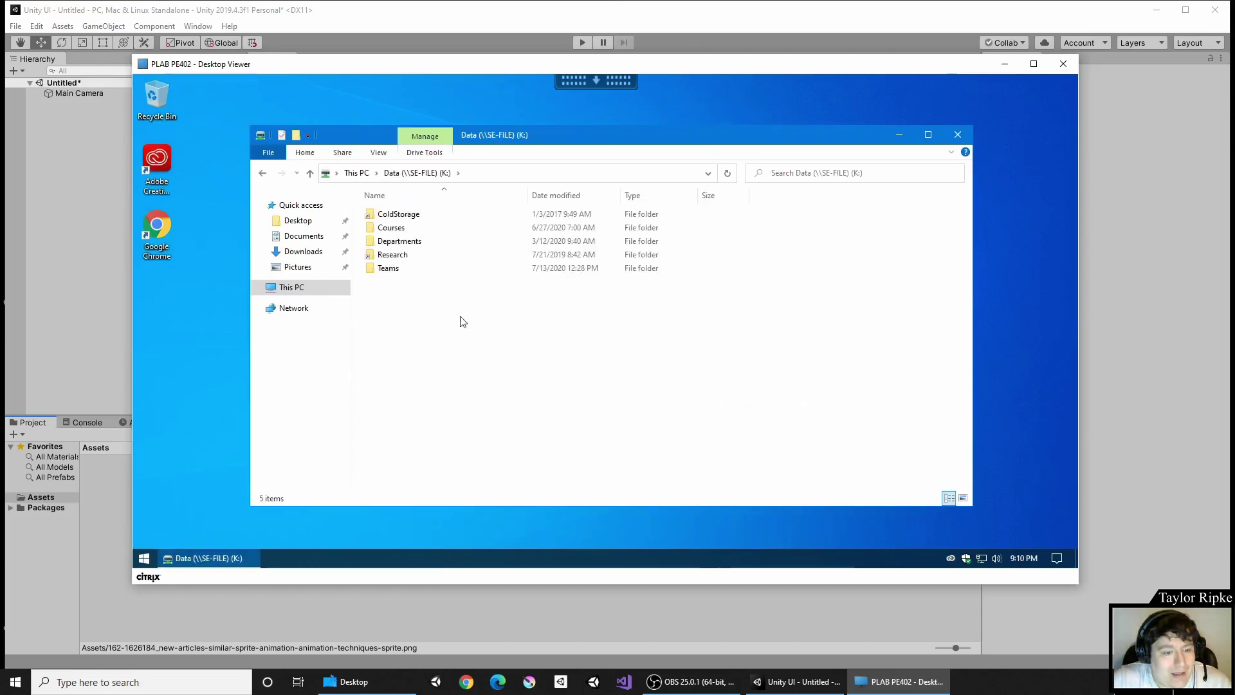
double_click(420, 230)
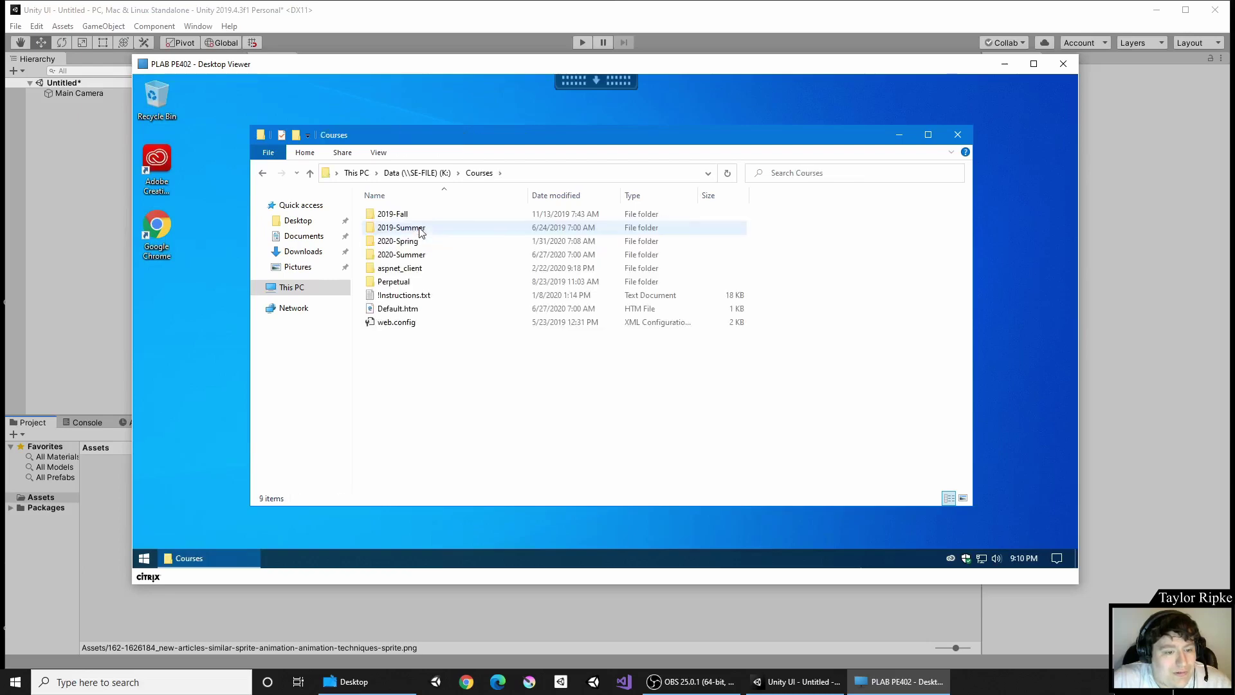
double_click(415, 281)
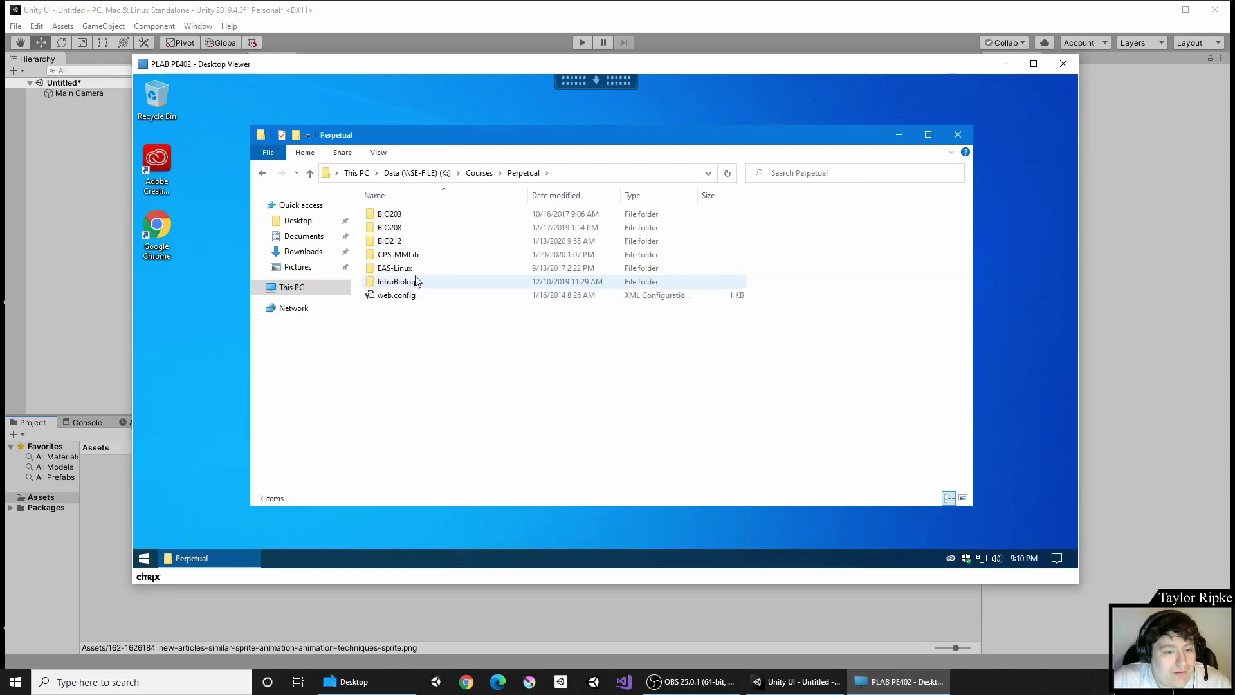
double_click(423, 257)
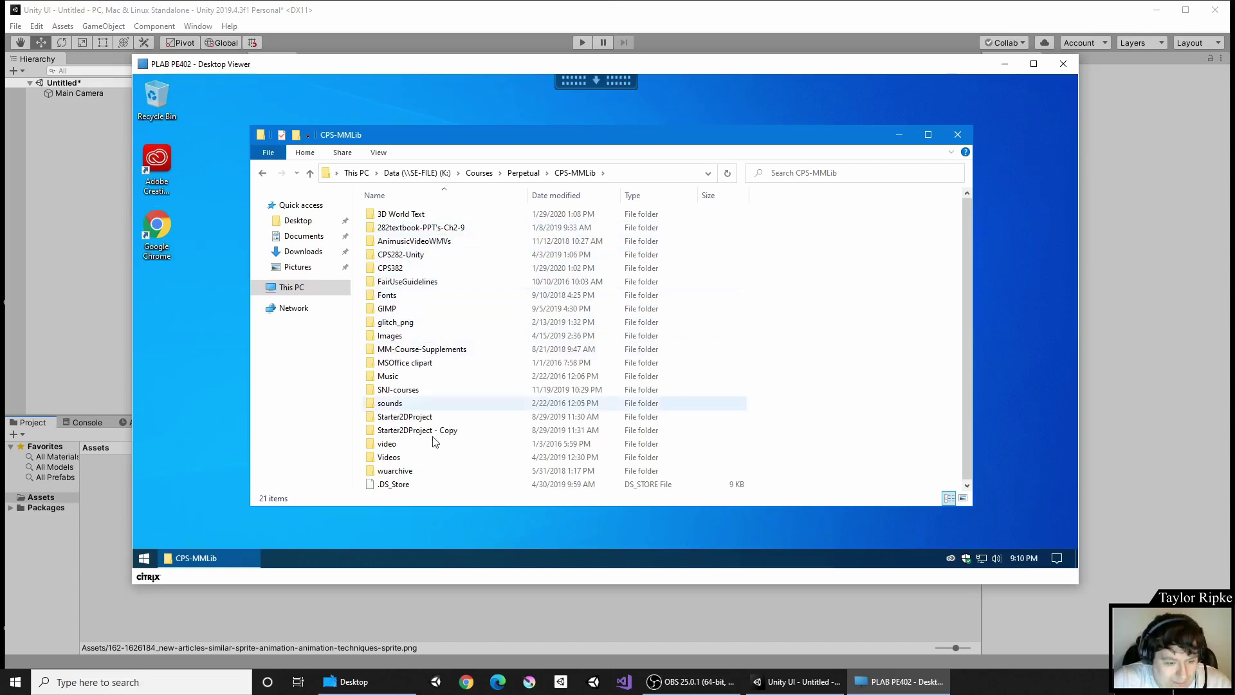
double_click(424, 327)
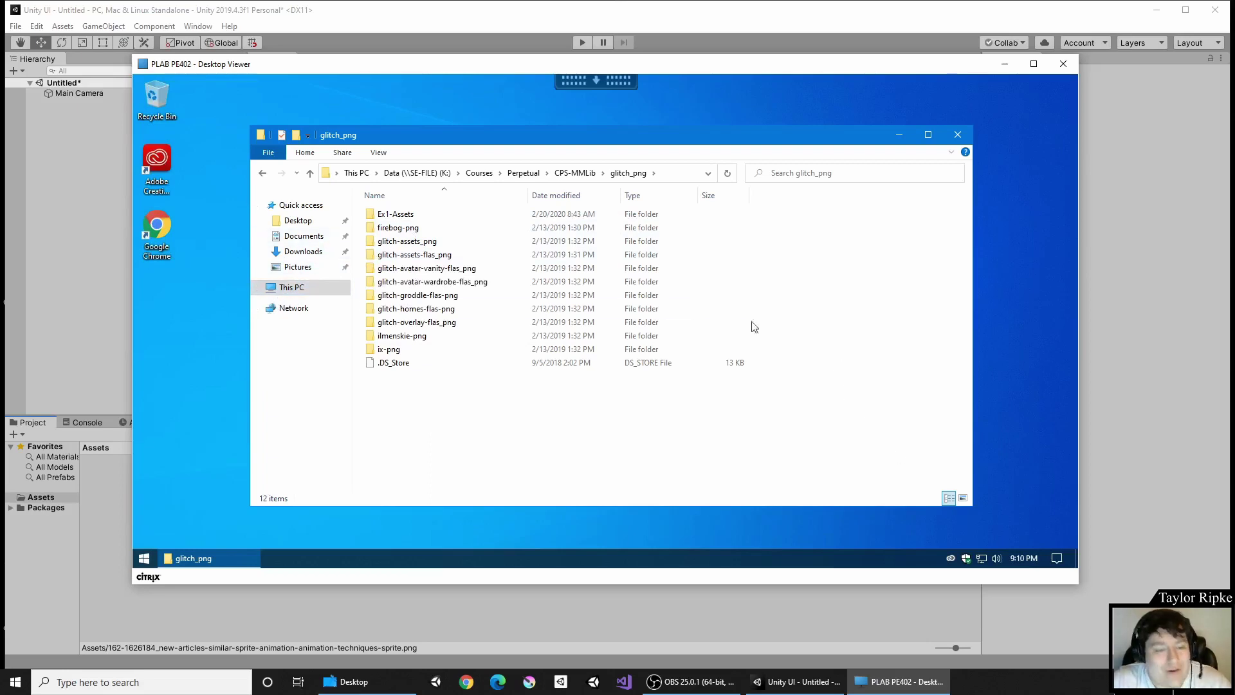
Step: Look through the glitch-overlay-flas_png images, preview letter_U_overlay.png, and return to the glitch_png folder
double_click(430, 322)
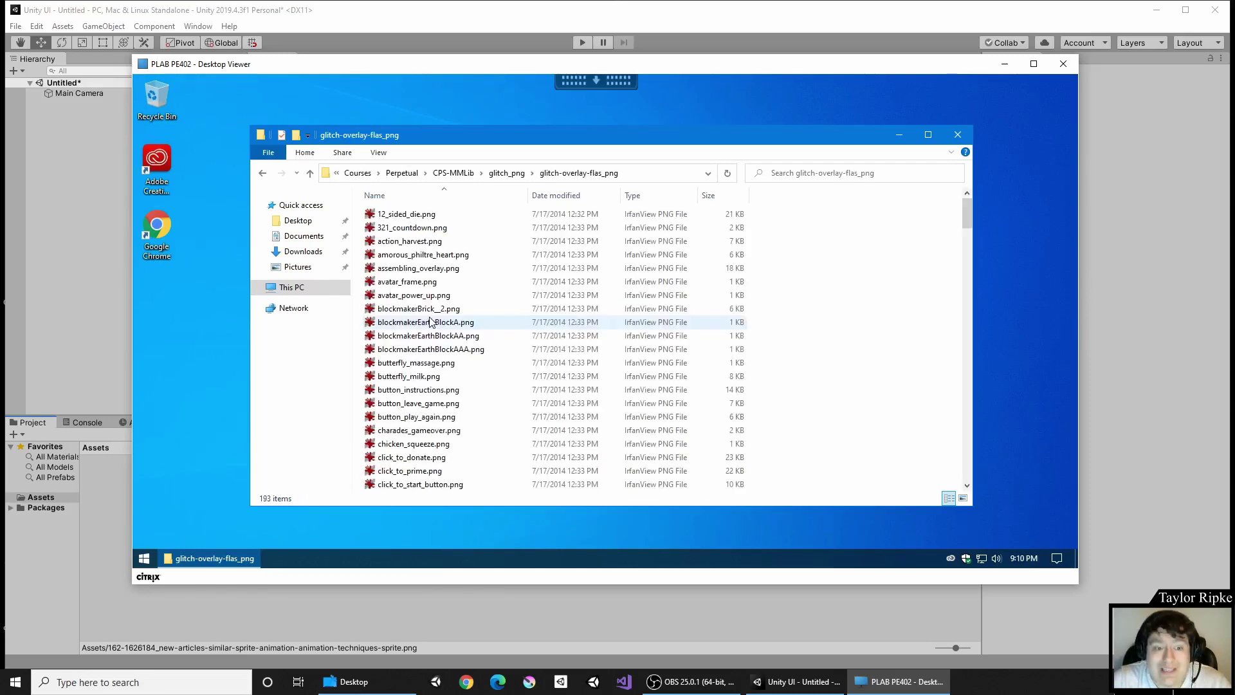
scroll(436, 319, down, 20)
scroll(438, 313, down, 15)
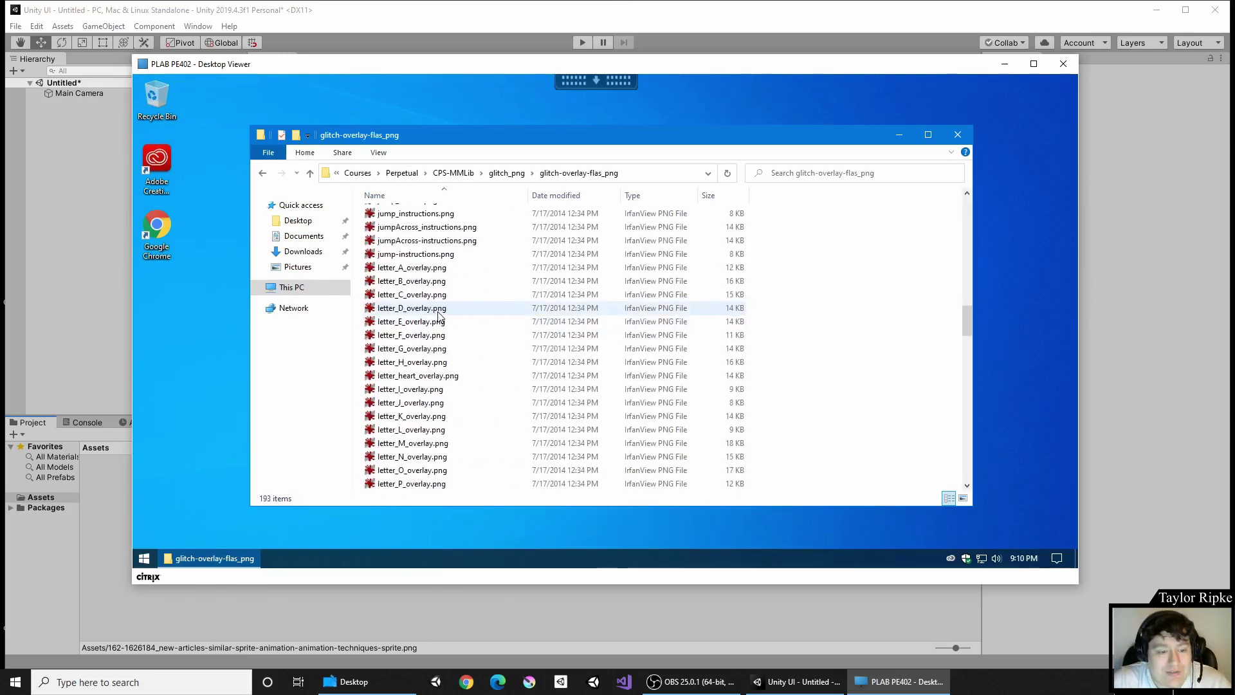
scroll(447, 308, up, 4)
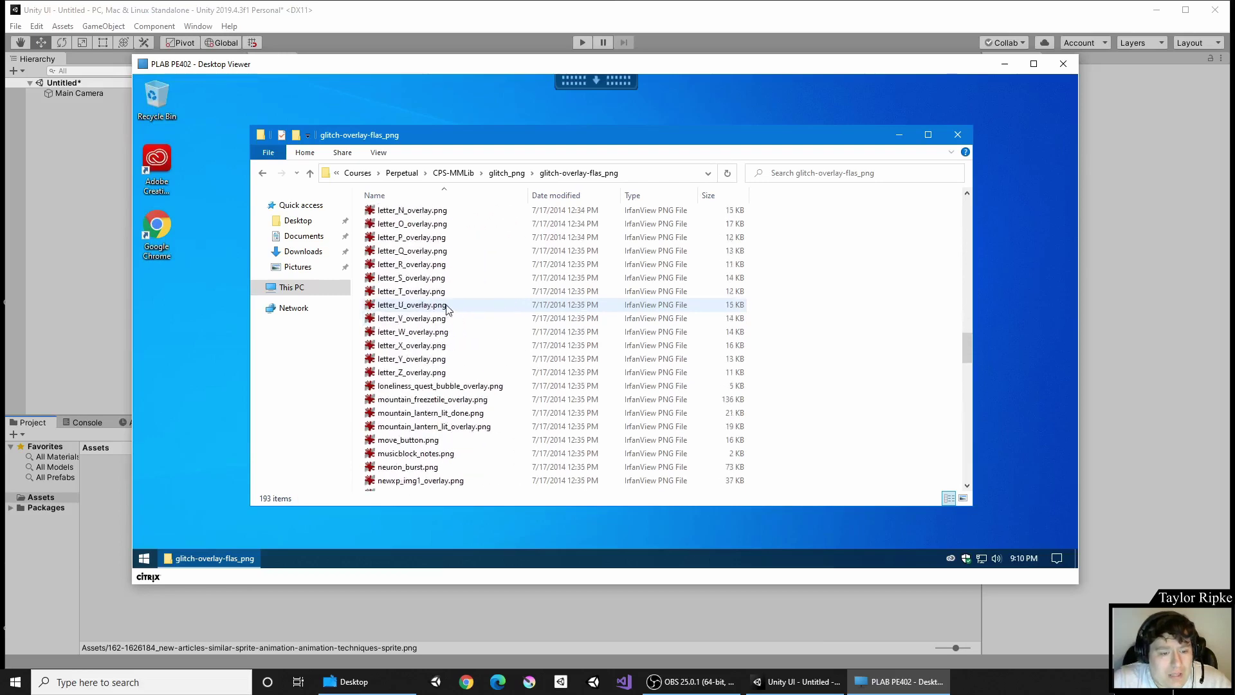
double_click(444, 305)
click(430, 84)
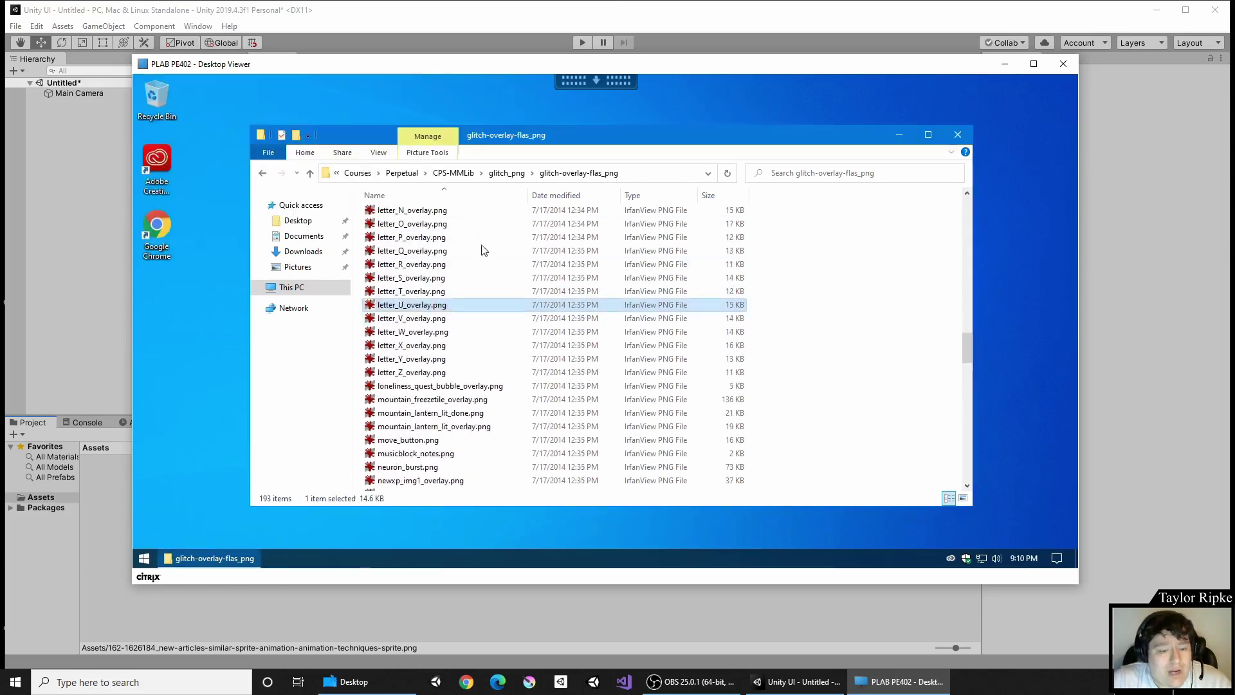
click(309, 175)
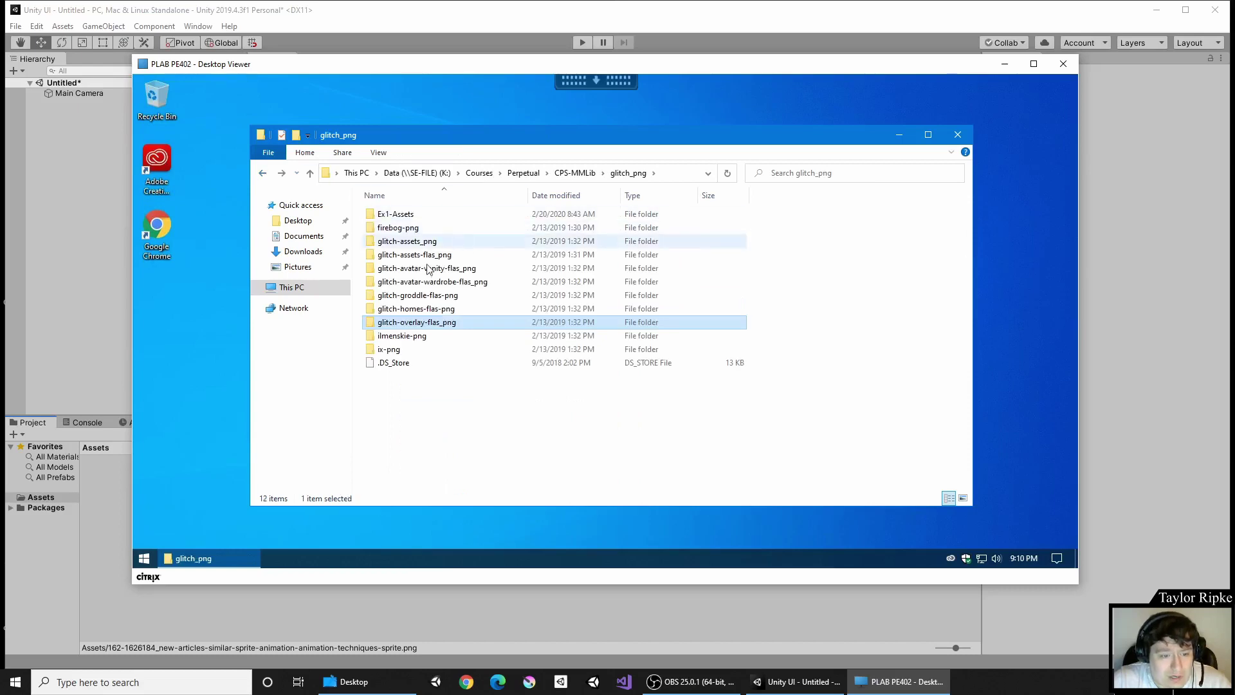
Step: Preview bling_branchflowerbrush_blue_2.png and bare_patch_forest_2.png from the glitch-groddle-flas-png folder
double_click(417, 294)
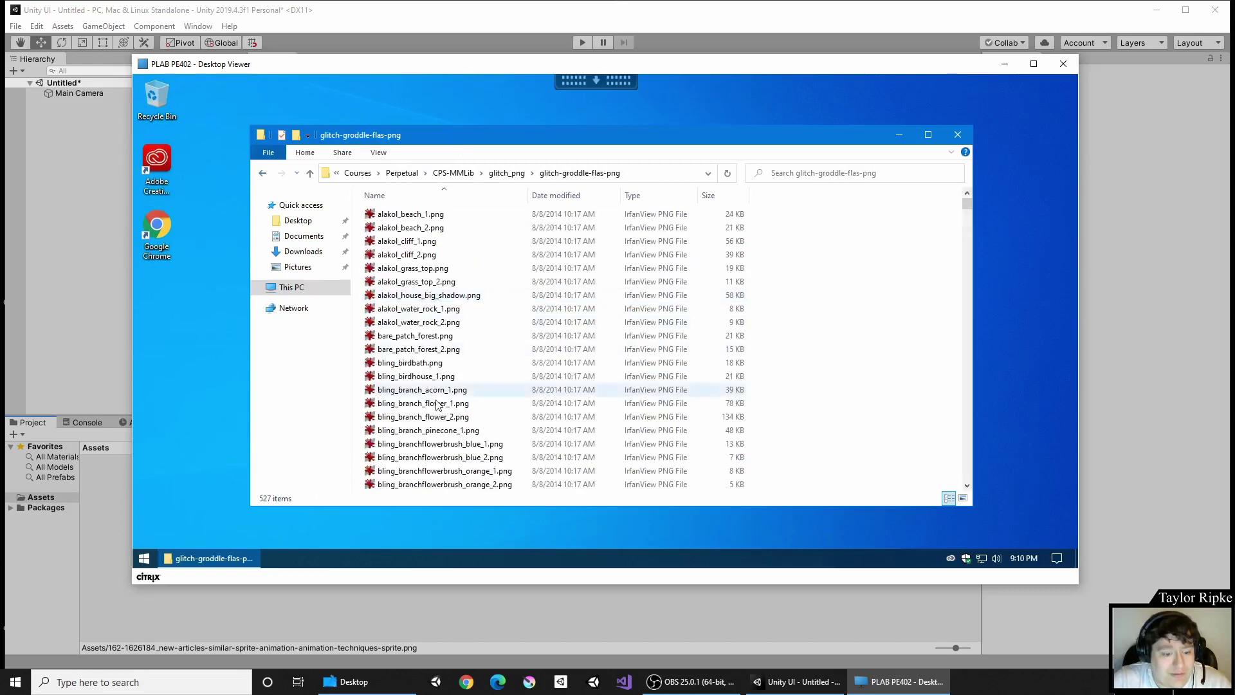
double_click(437, 457)
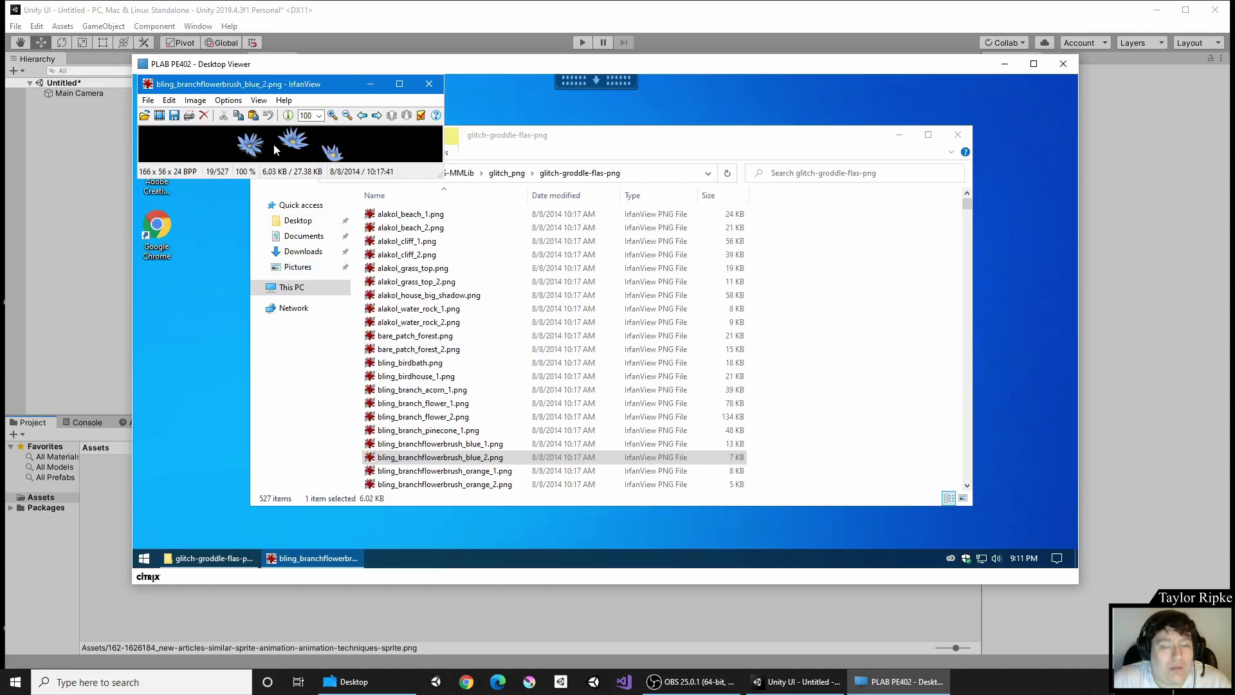
click(429, 84)
double_click(519, 349)
Step: Preview alakol_grass_top.png and bling_mushroom_beech_1.png, and close the remote desktop viewer
click(548, 271)
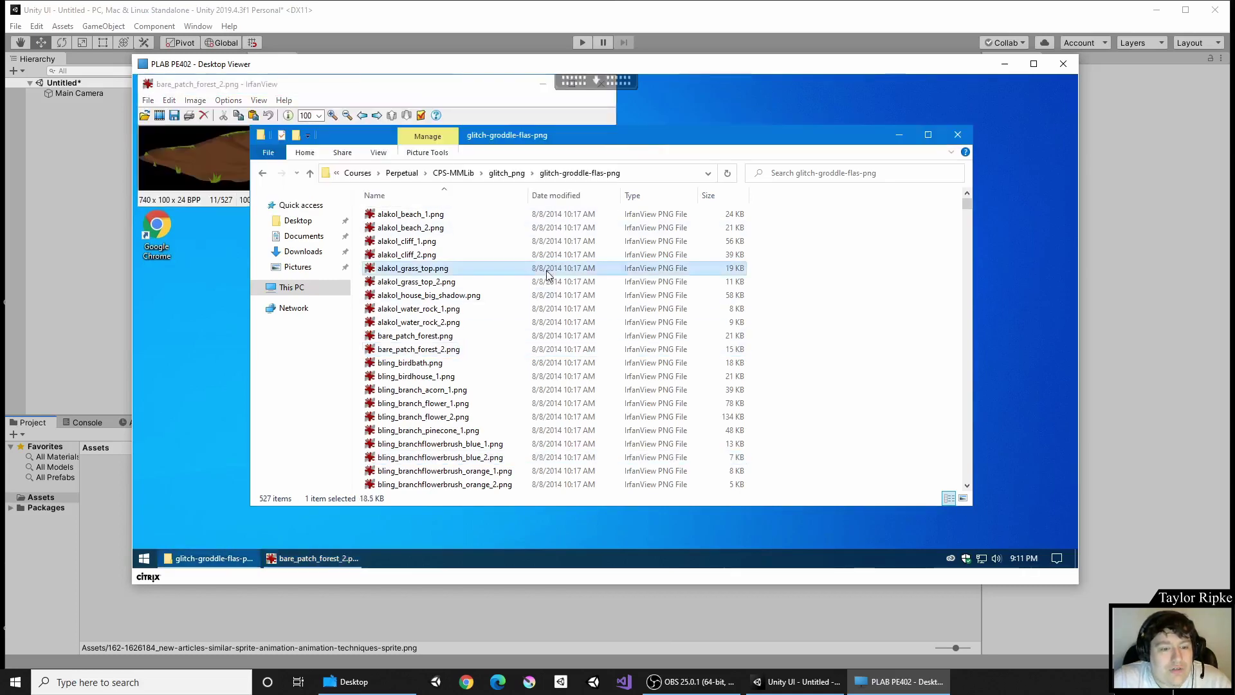
double_click(547, 270)
scroll(534, 322, down, 12)
double_click(518, 363)
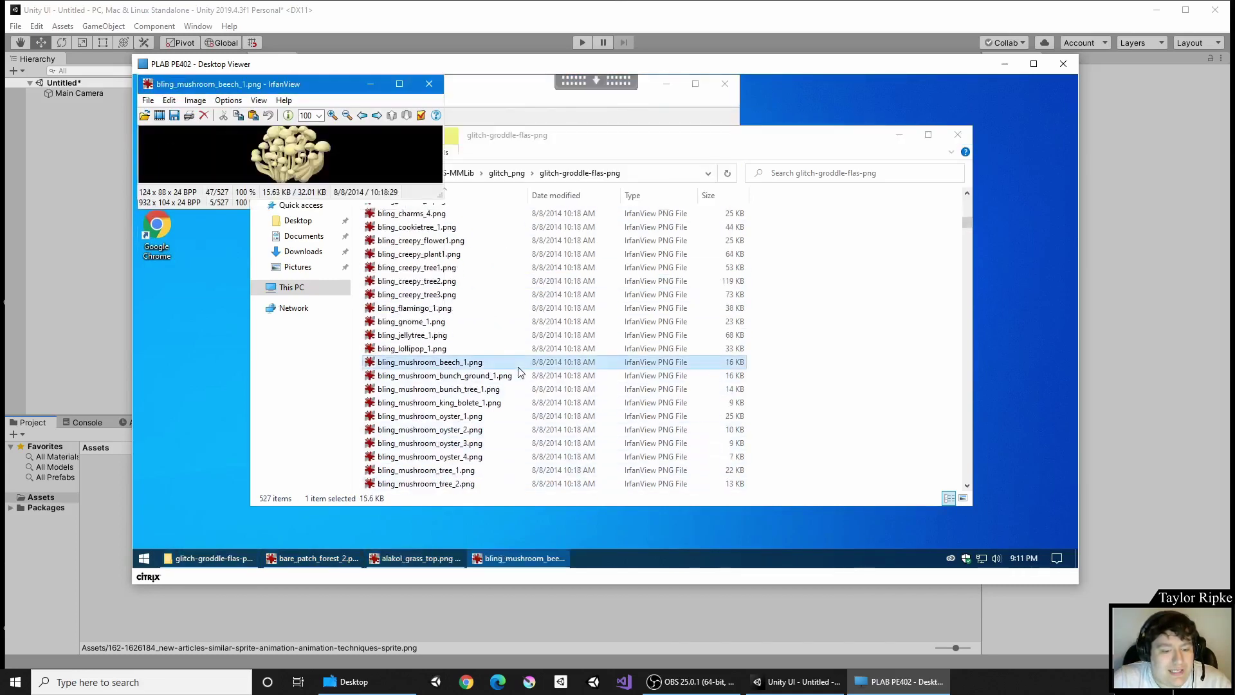
click(428, 84)
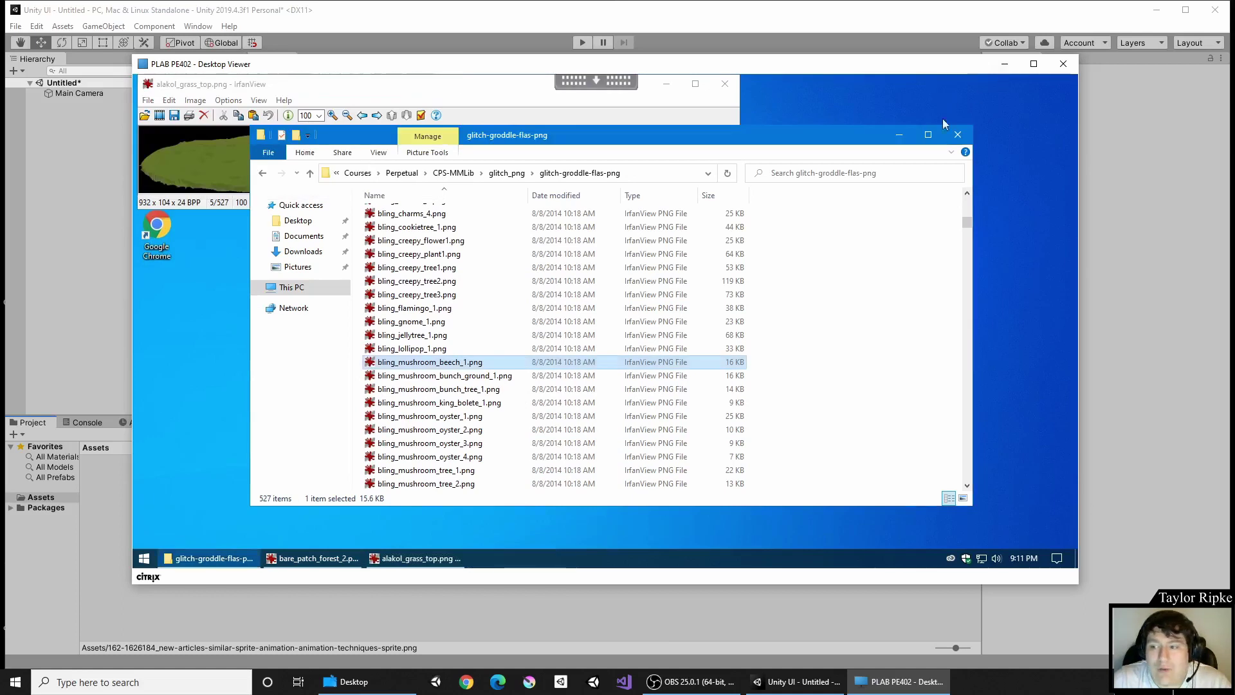
click(957, 134)
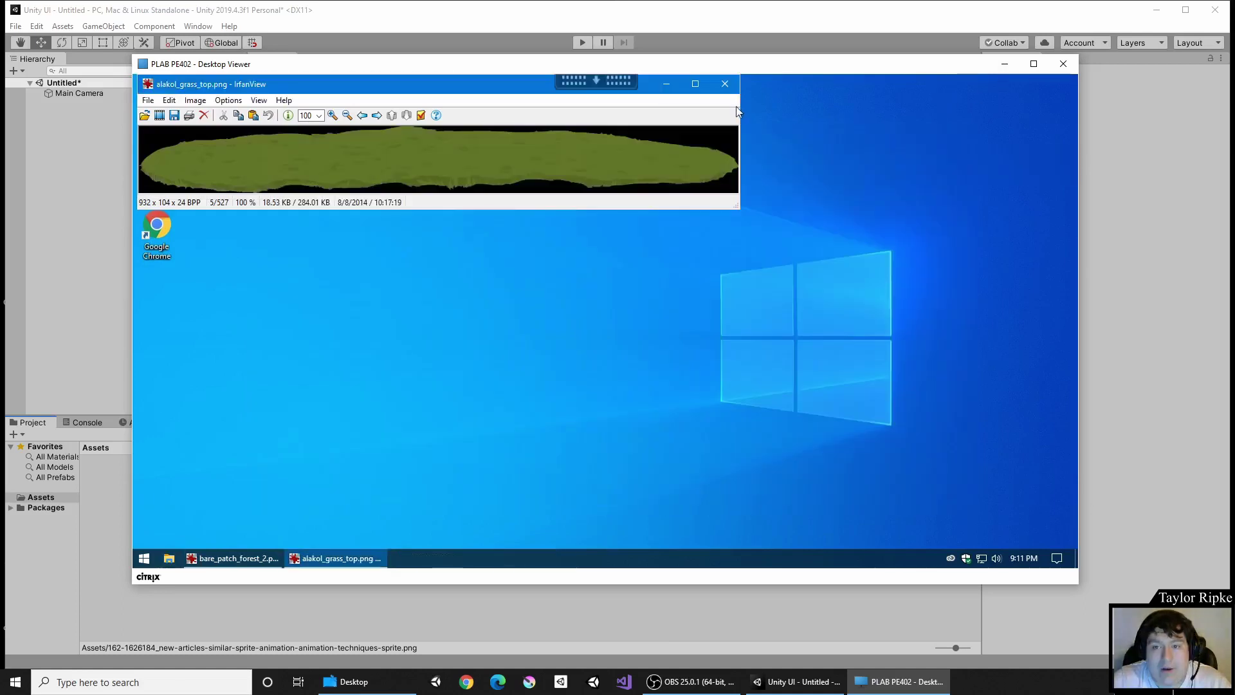
click(1063, 64)
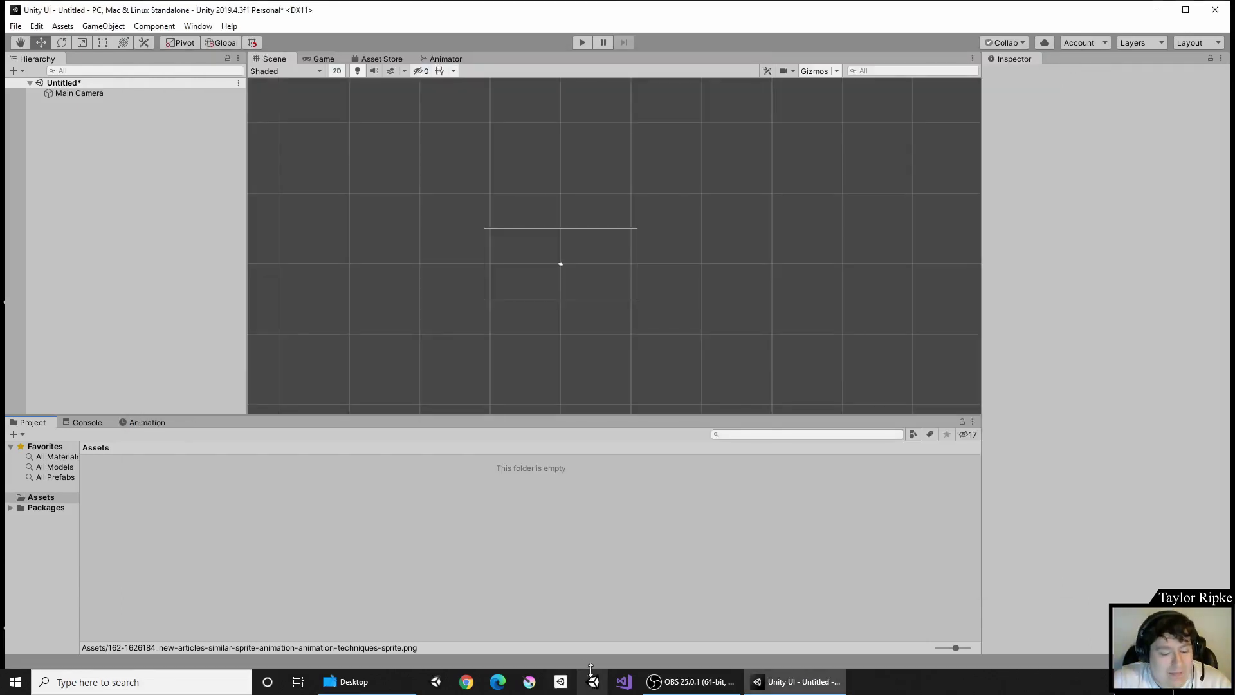
click(394, 685)
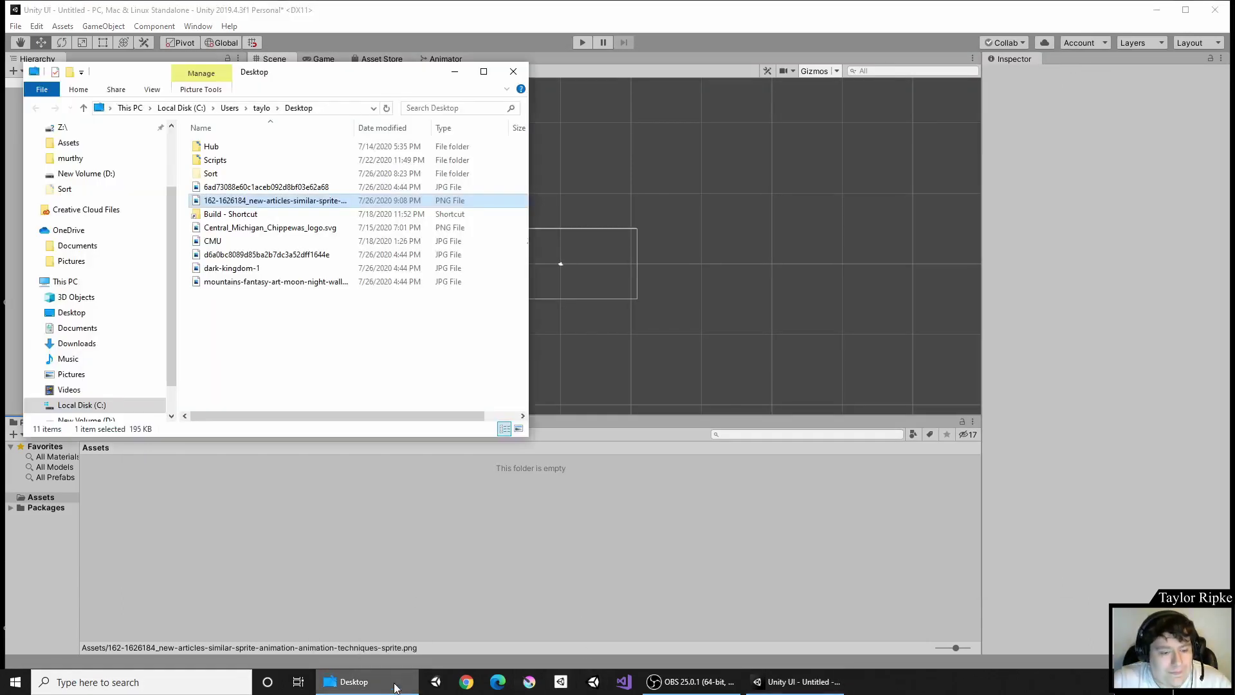
drag(244, 201, 674, 539)
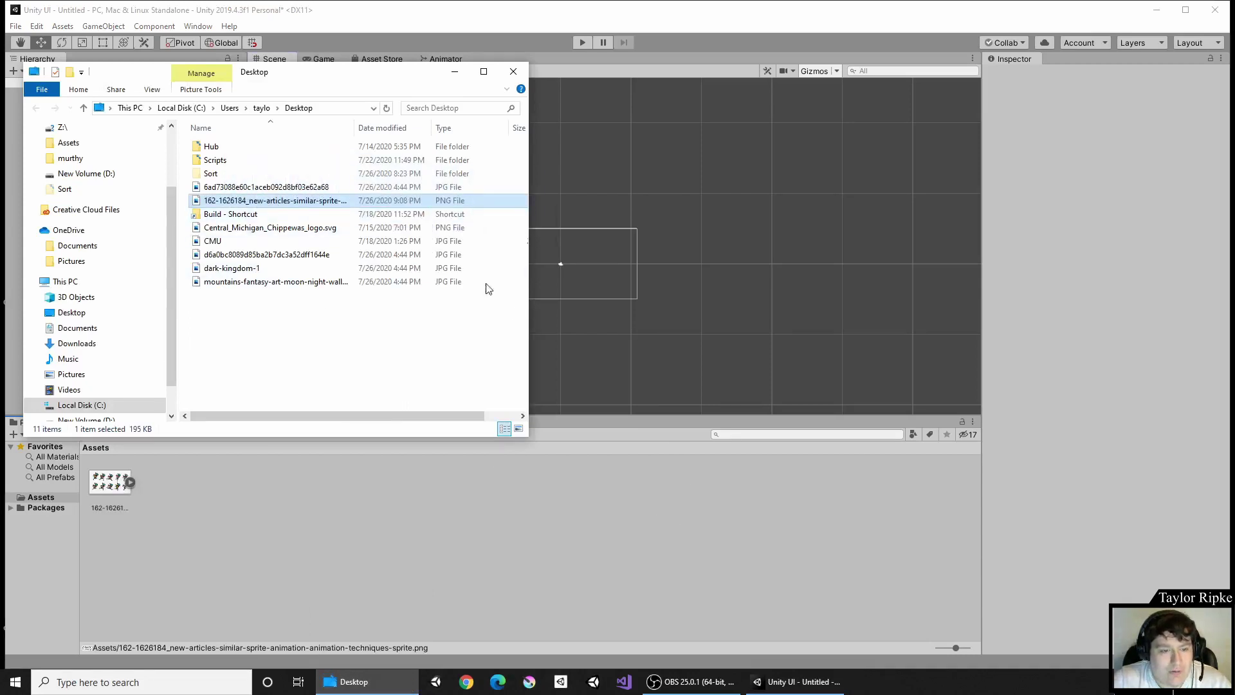
Step: View the sprite sheet image in Photos, close it, and inspect the import settings of its copy in Unity's Assets
double_click(441, 200)
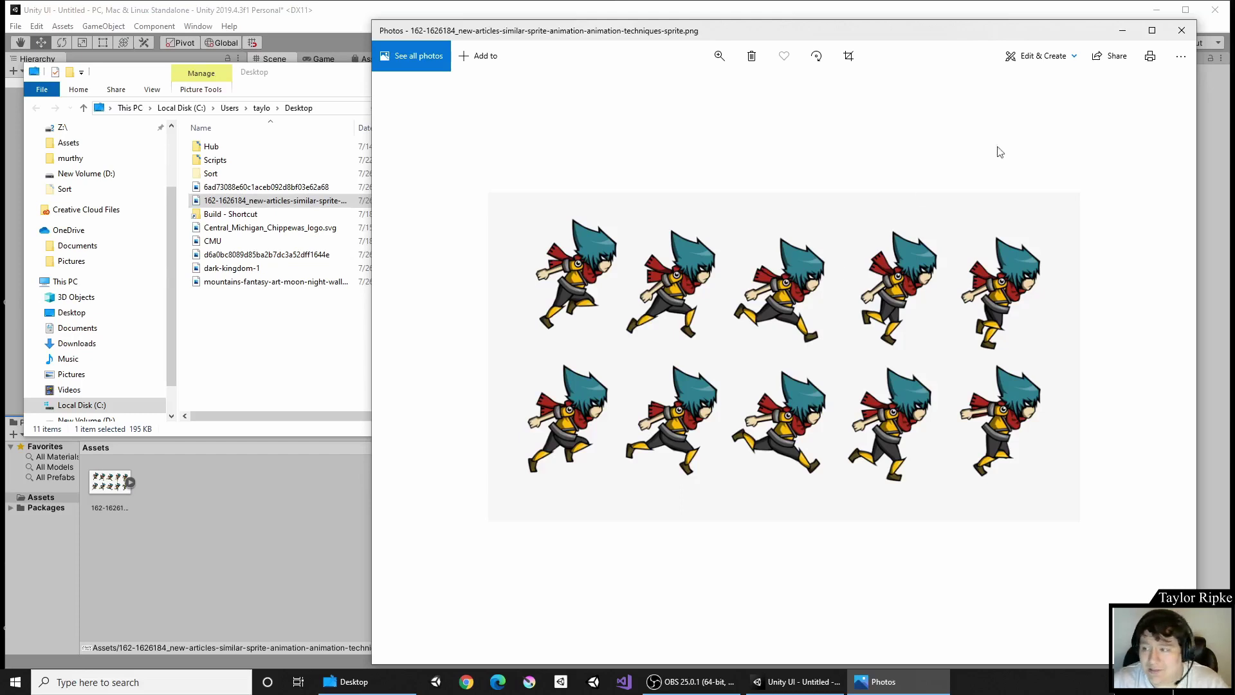
click(1182, 32)
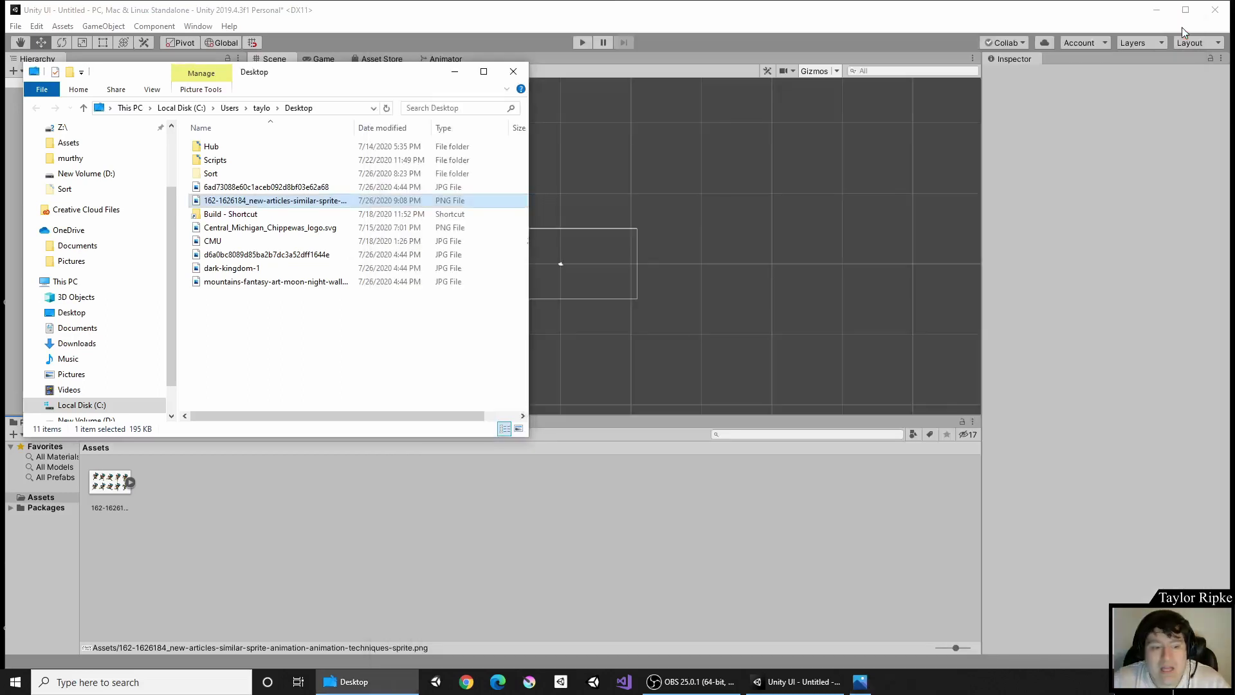
click(149, 513)
click(115, 484)
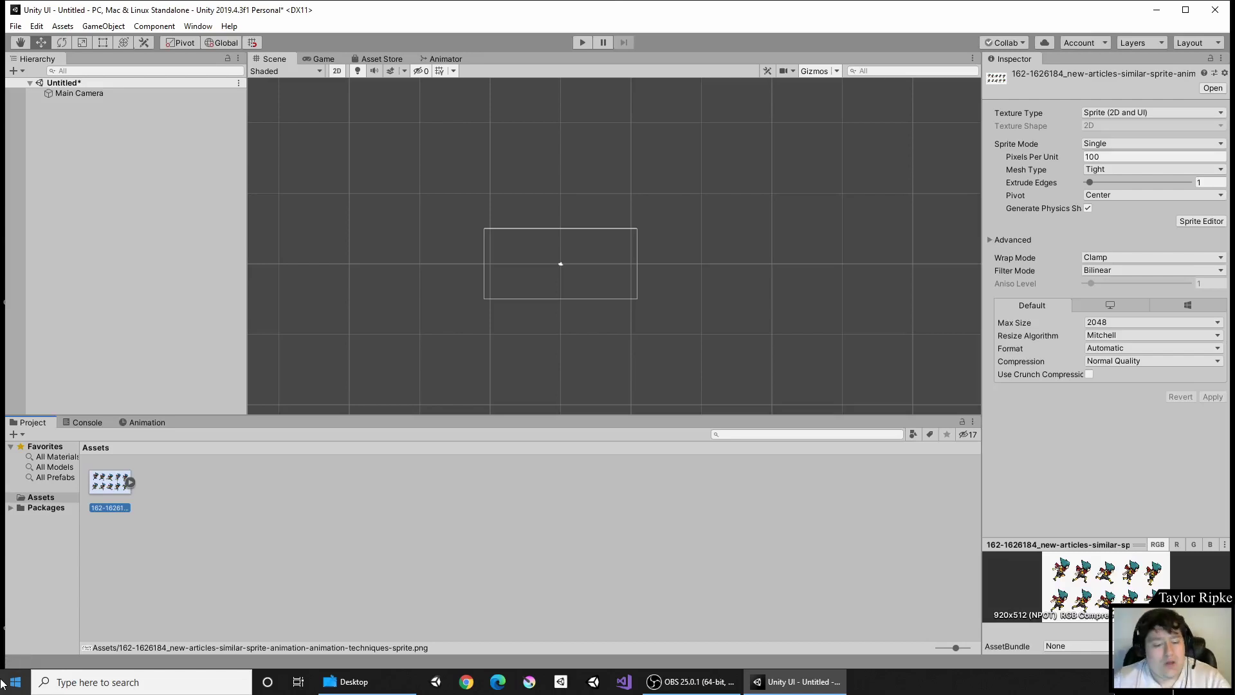
Step: Launch GIMP 2 in a maximized window and open the sprite sheet PNG from the Desktop folder in it
click(12, 682)
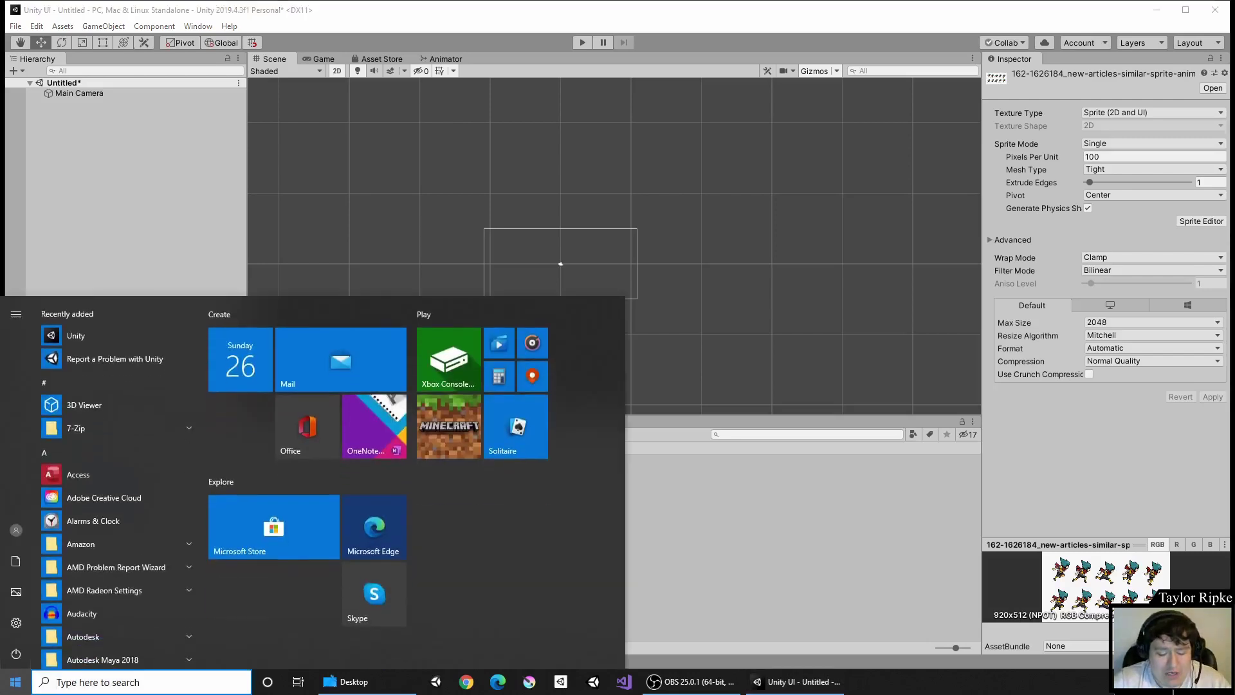
text(gimp 2)
key(Escape)
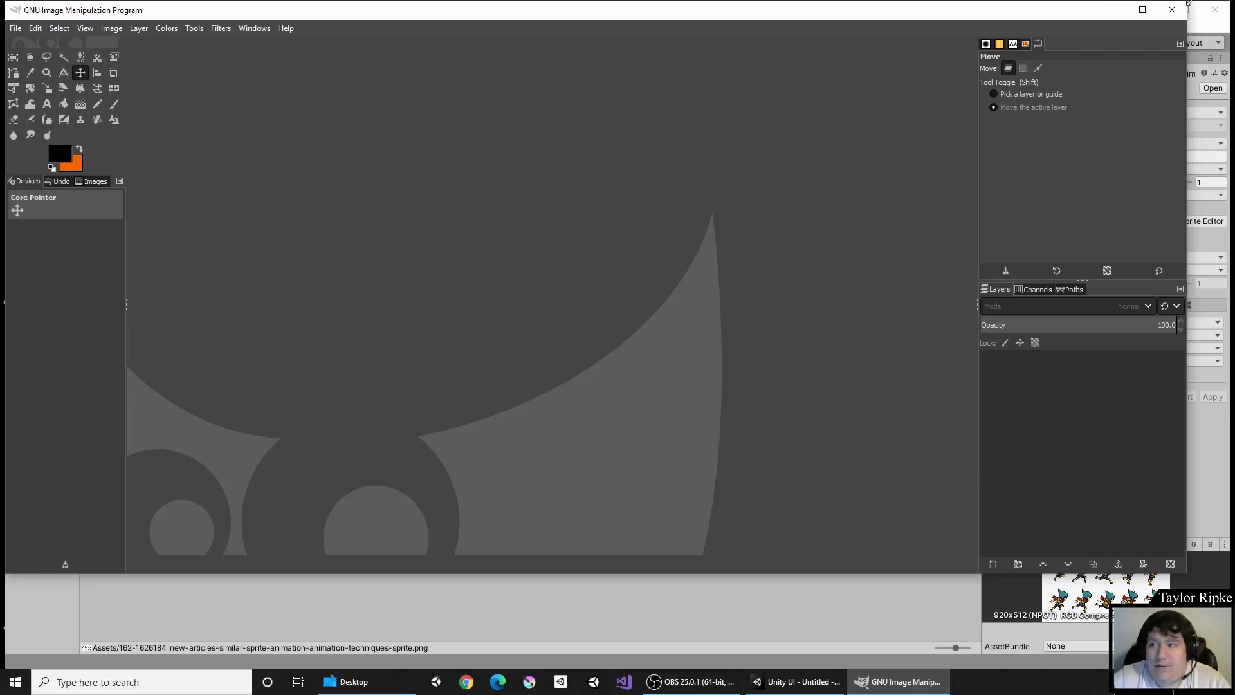
click(1143, 10)
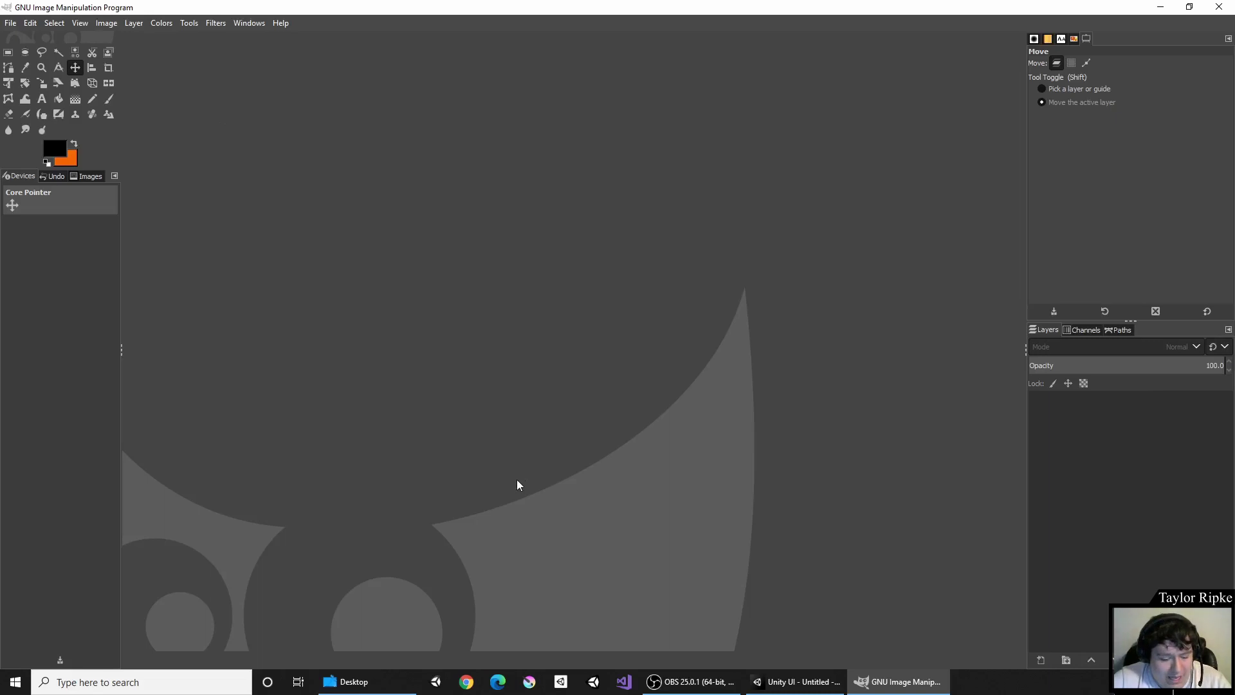
click(399, 675)
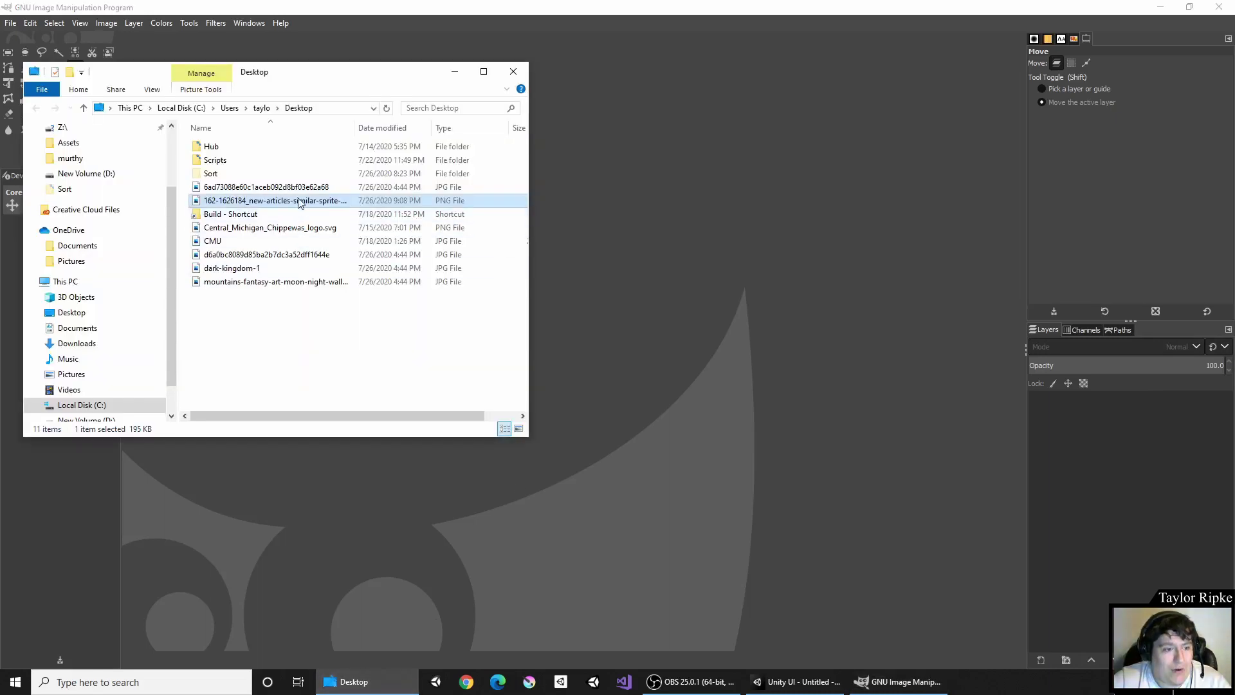
drag(298, 202, 599, 213)
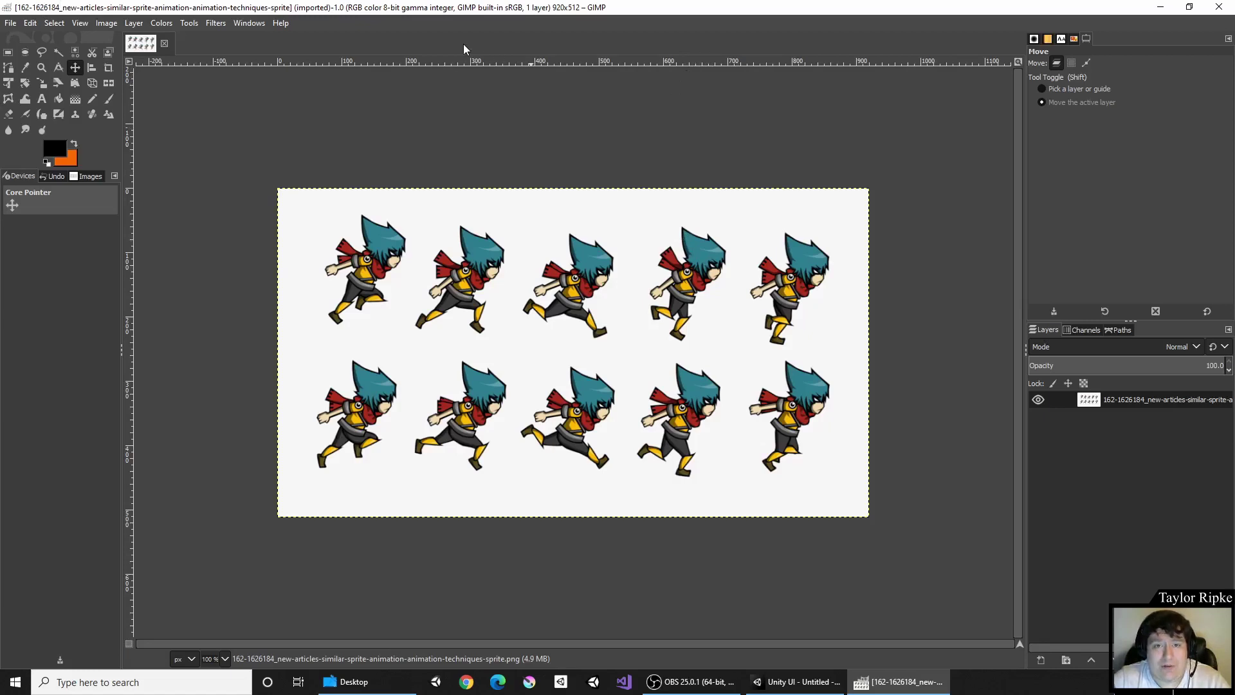
Step: Check in the layer's transparency options whether an alpha channel can be added
click(133, 25)
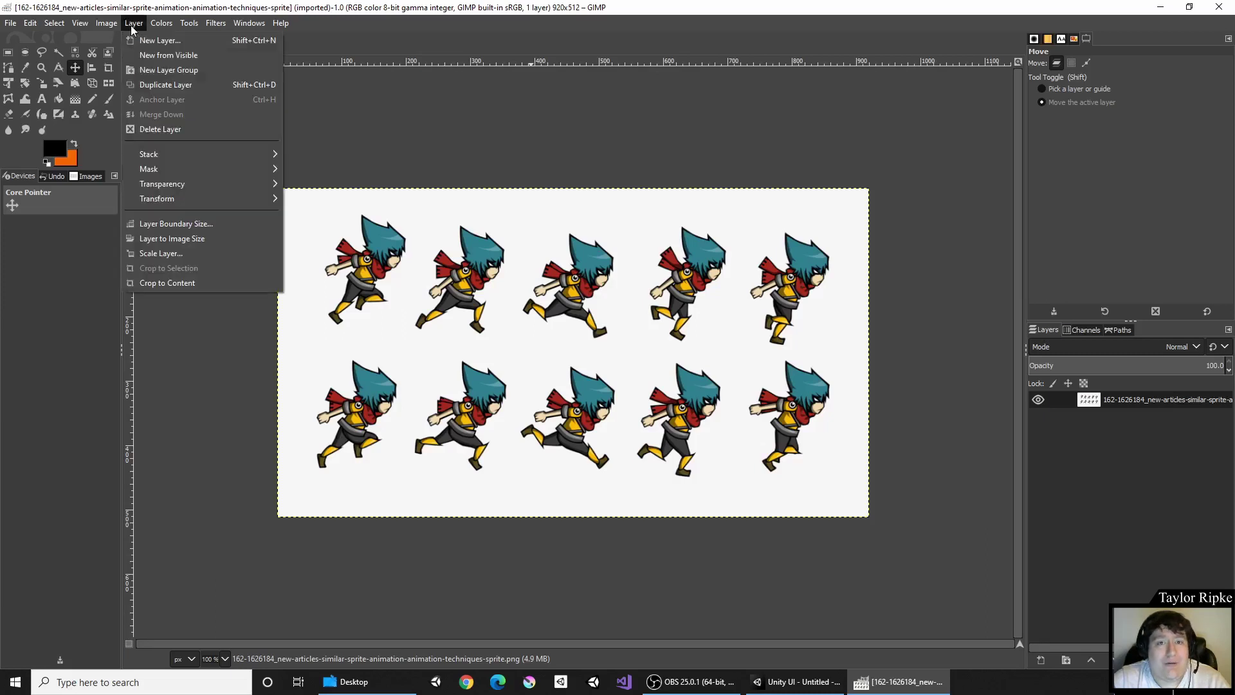
mouse_move(161, 185)
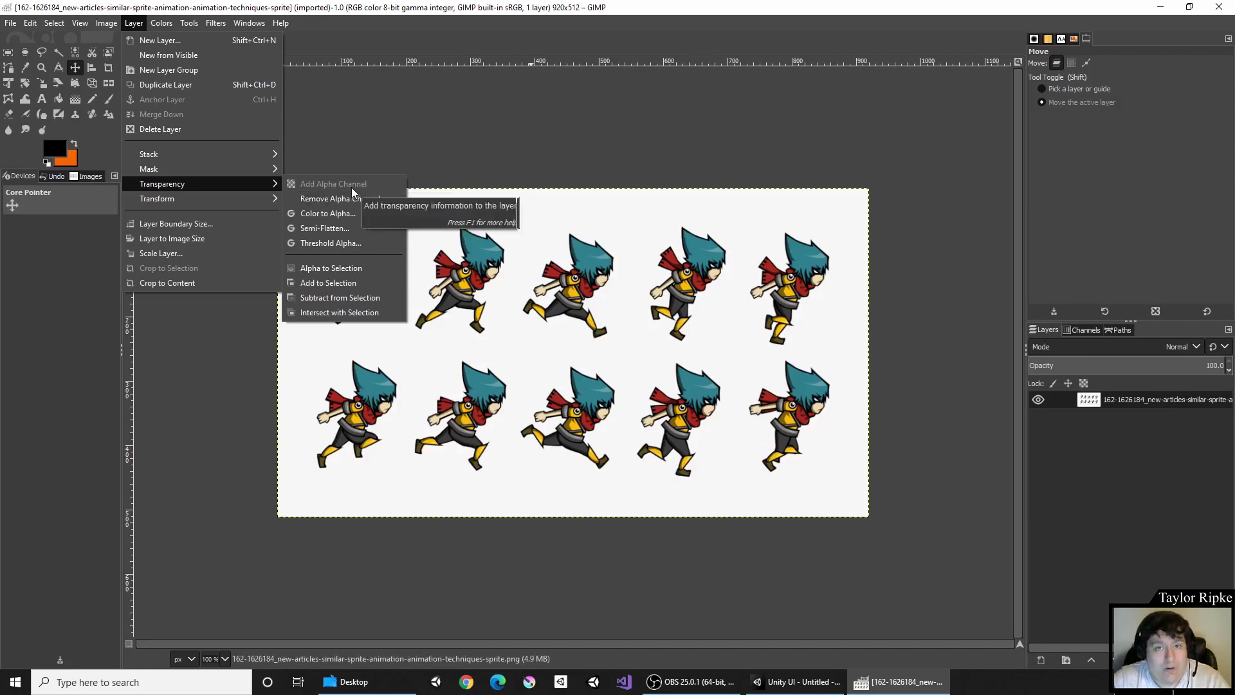
click(386, 151)
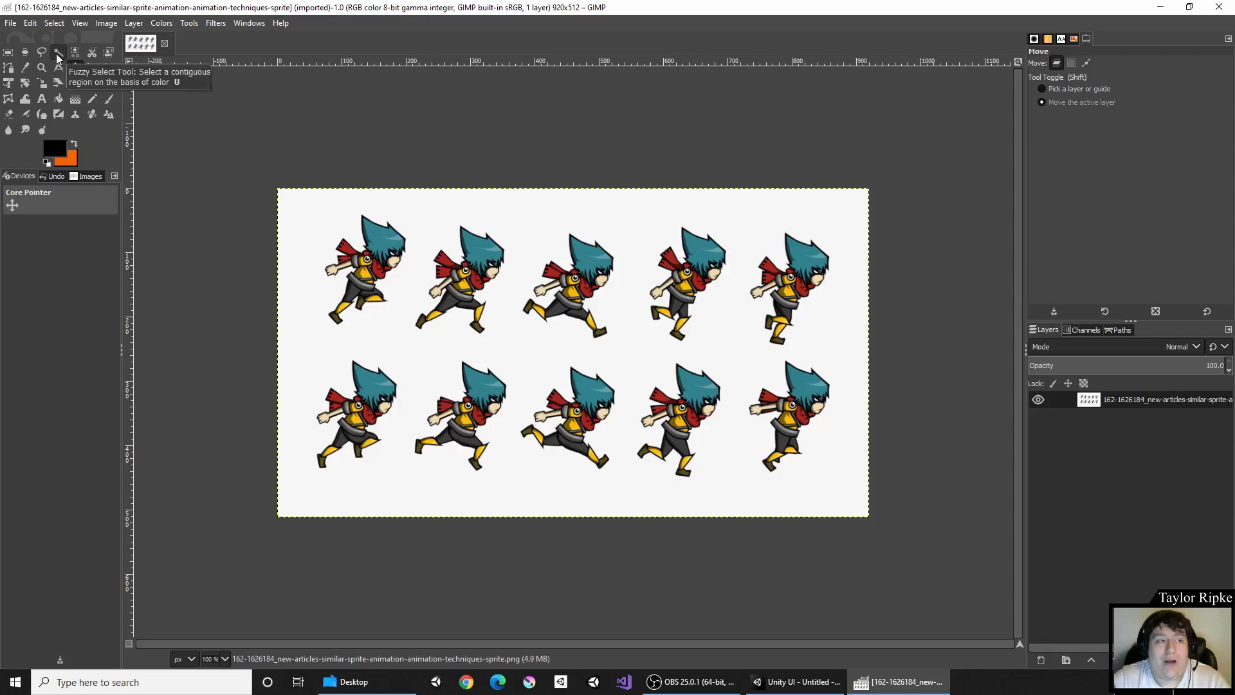
Step: Select the light background around the running characters with Fuzzy Select and delete it to transparency
click(58, 53)
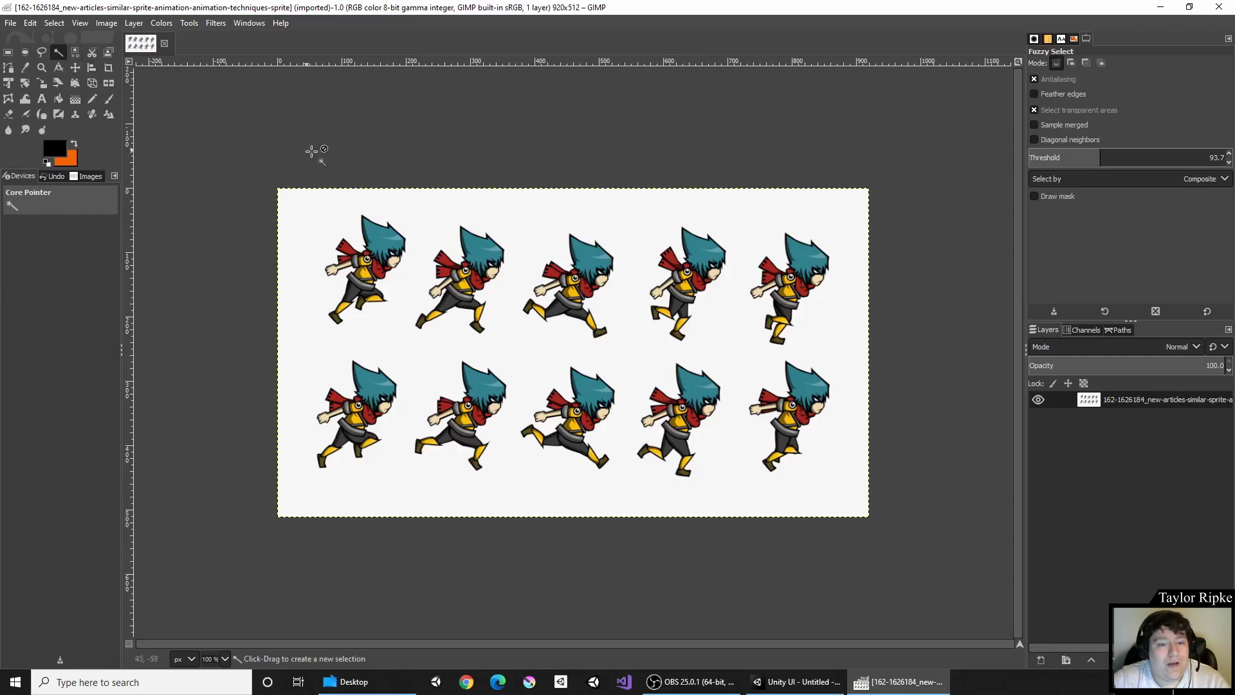
click(629, 215)
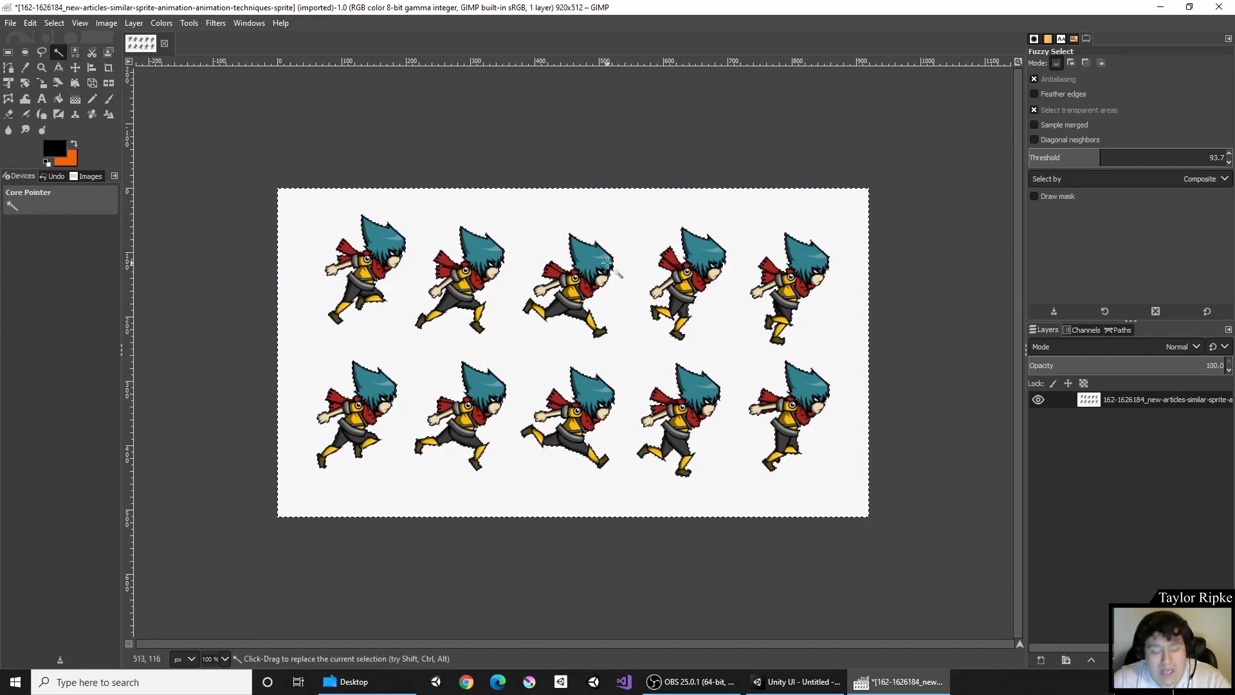
key(Delete)
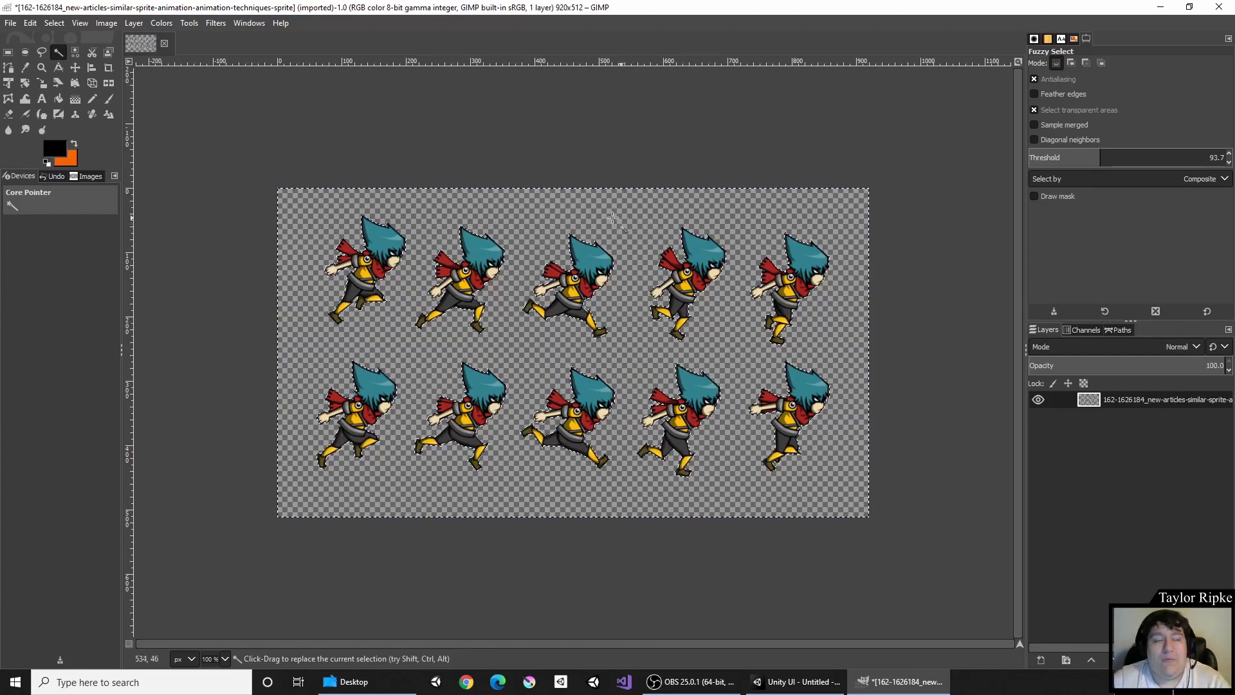
Step: Export the transparent sprite sheet to the Desktop folder as Sprite_Sheet_New.png with the default PNG options
click(11, 24)
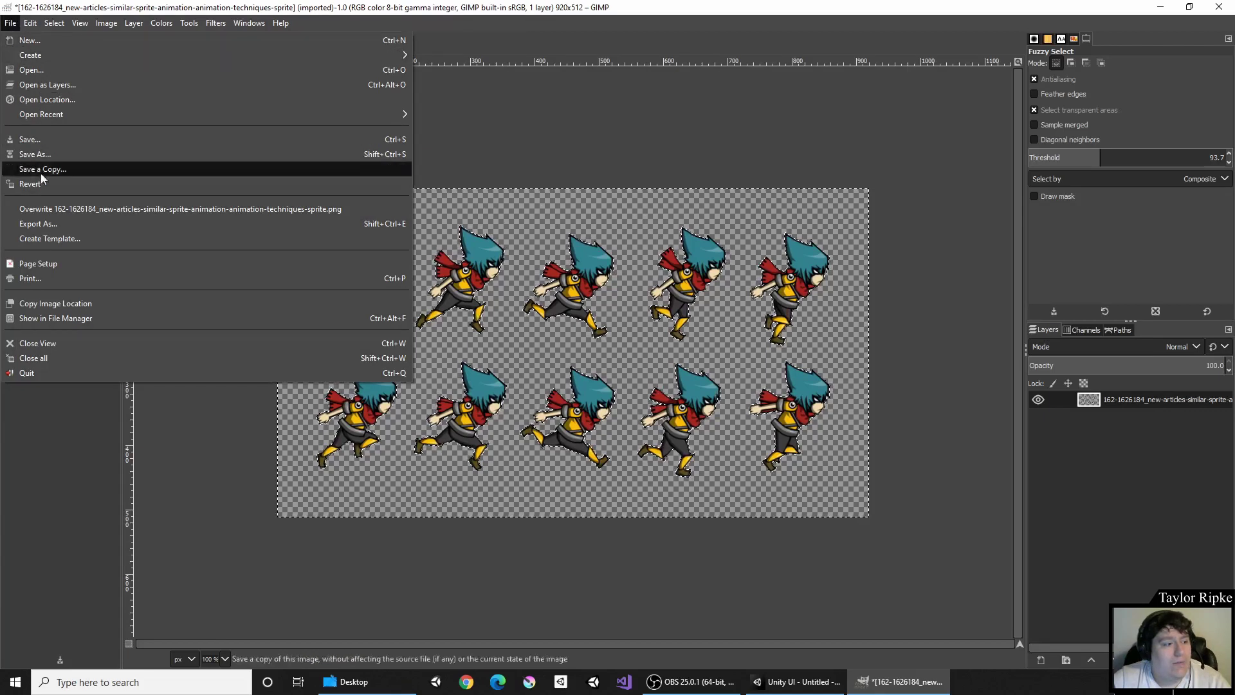
click(40, 224)
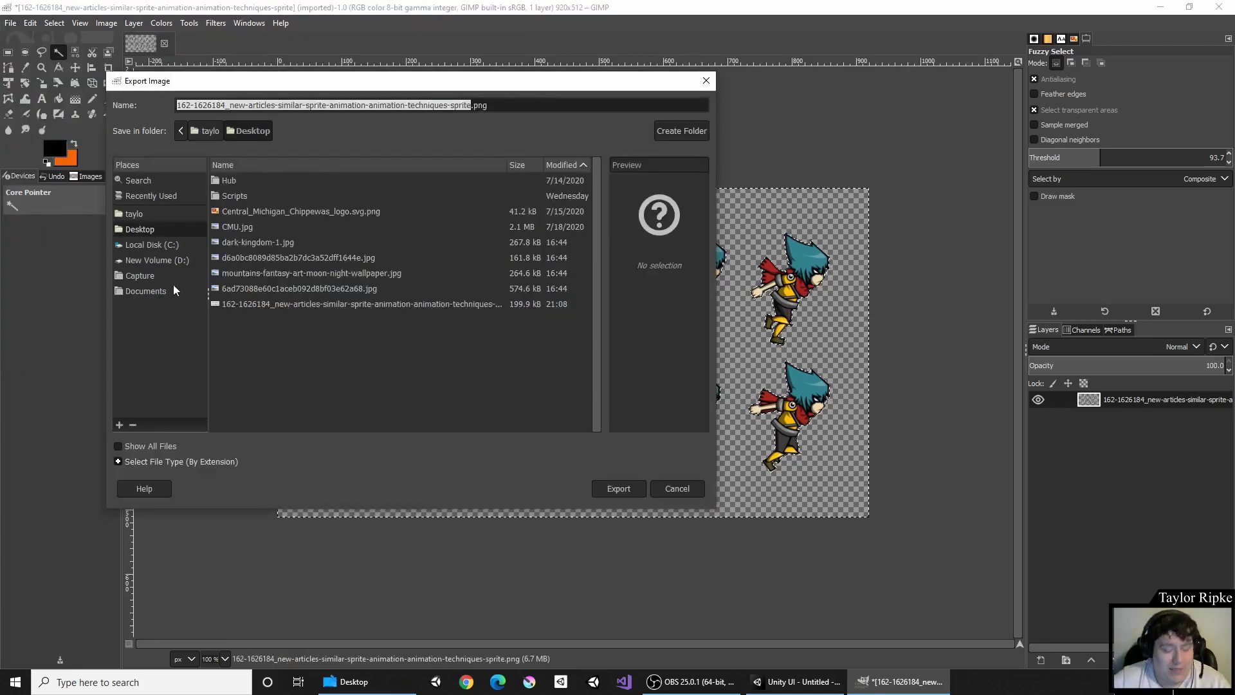
key(BackSpace)
text(Sprite_Sh)
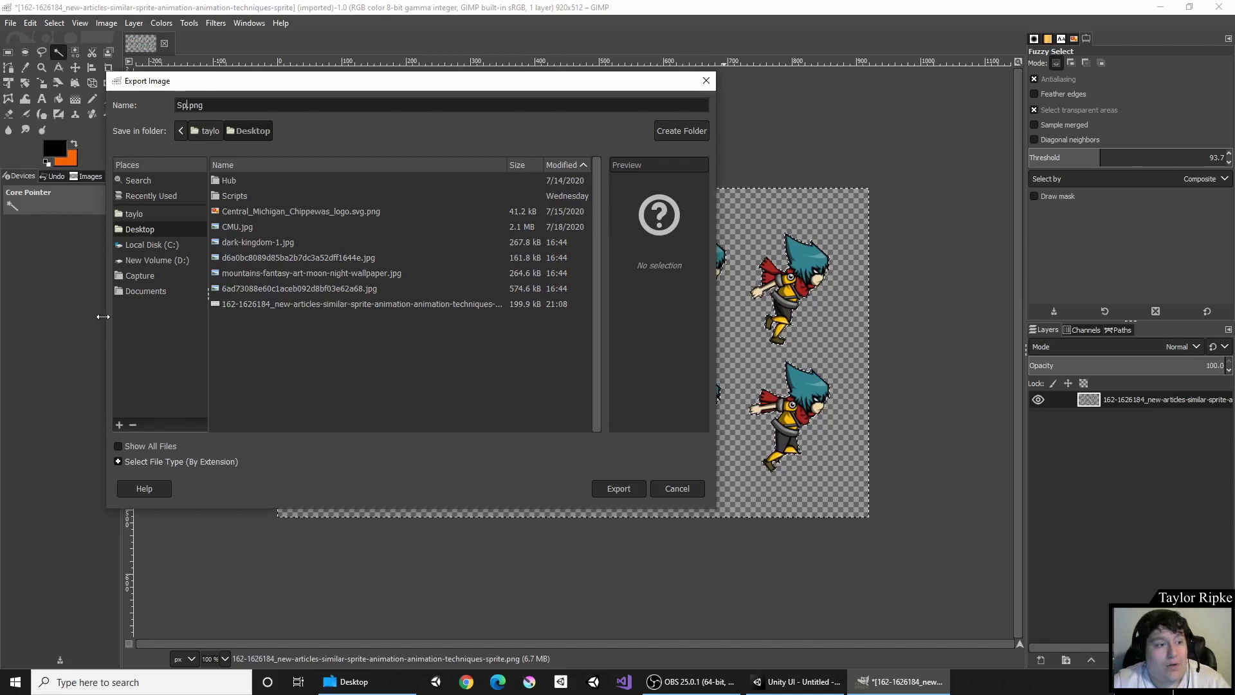
text(eet_New)
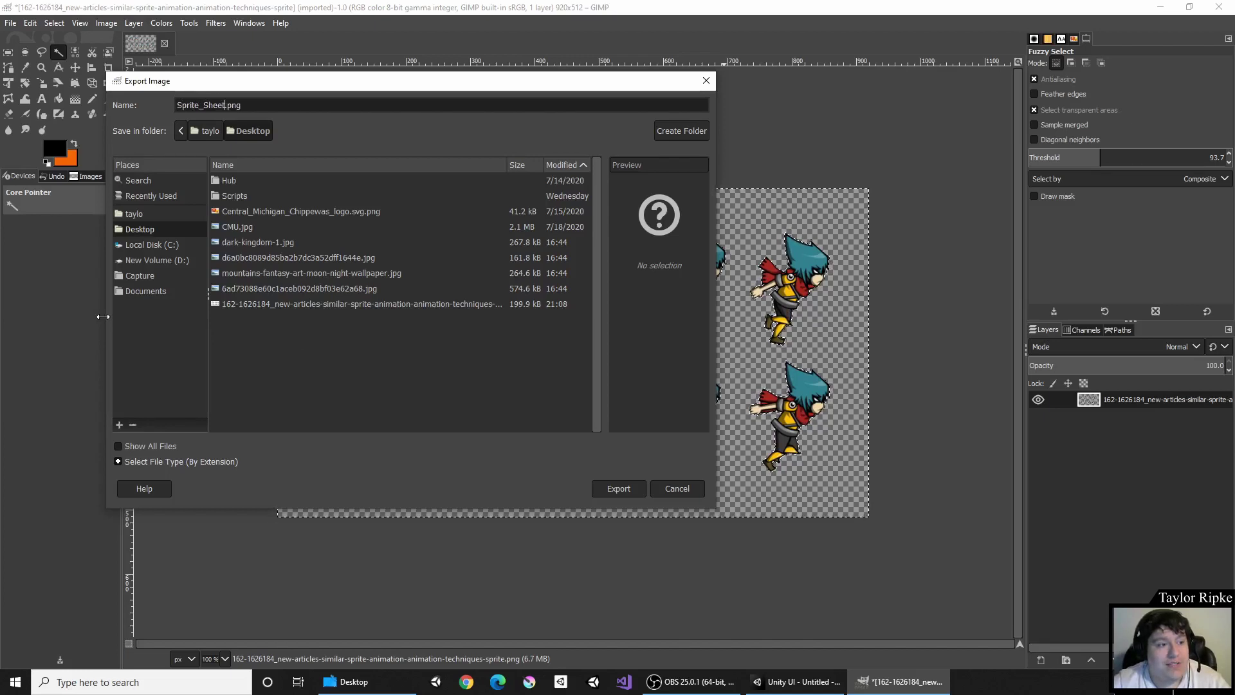
key(Return)
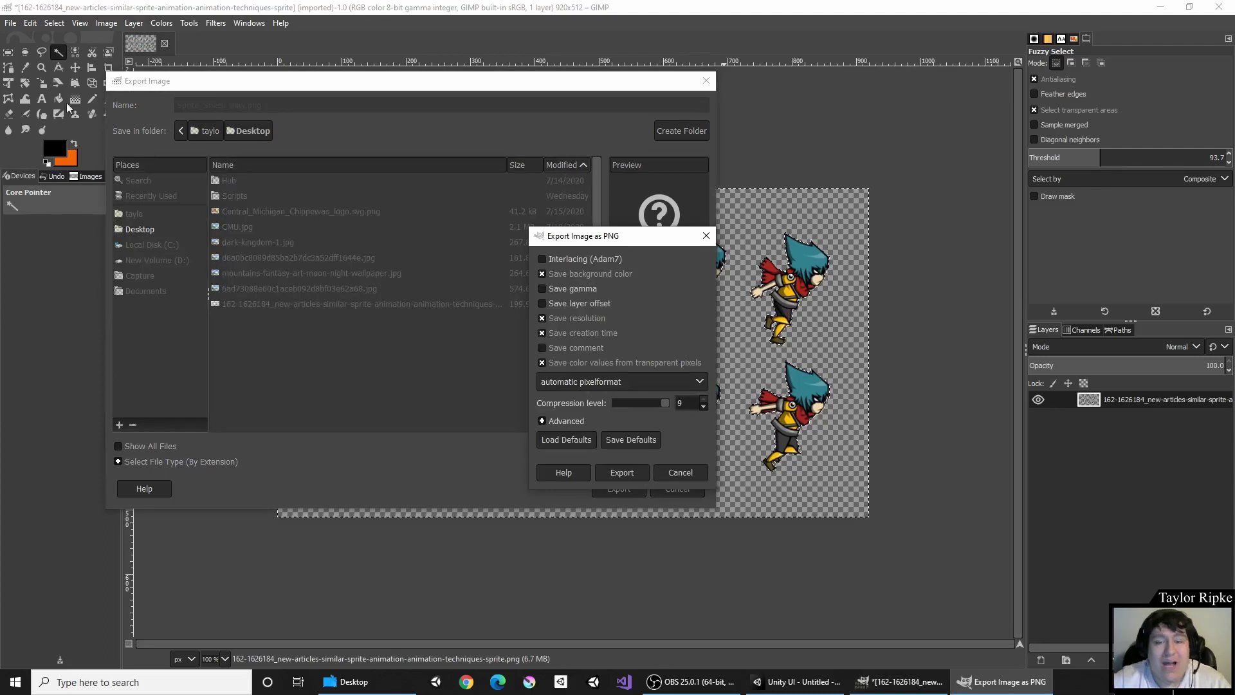
click(622, 473)
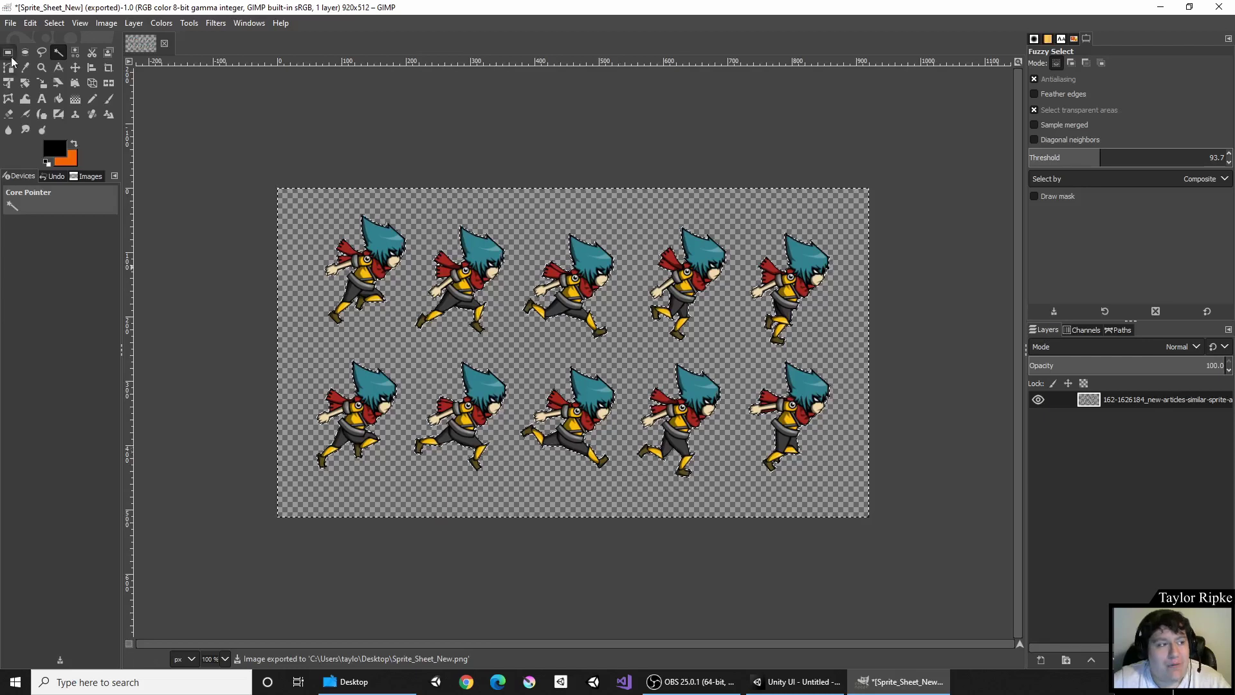
click(10, 22)
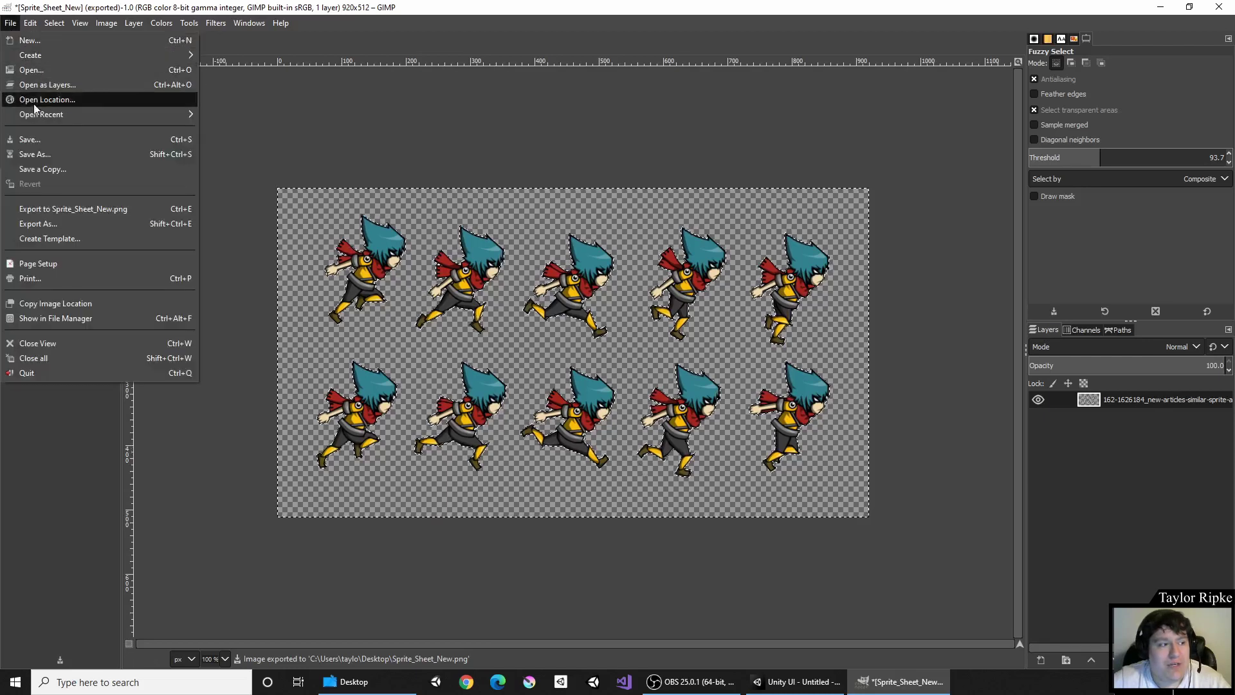
click(51, 154)
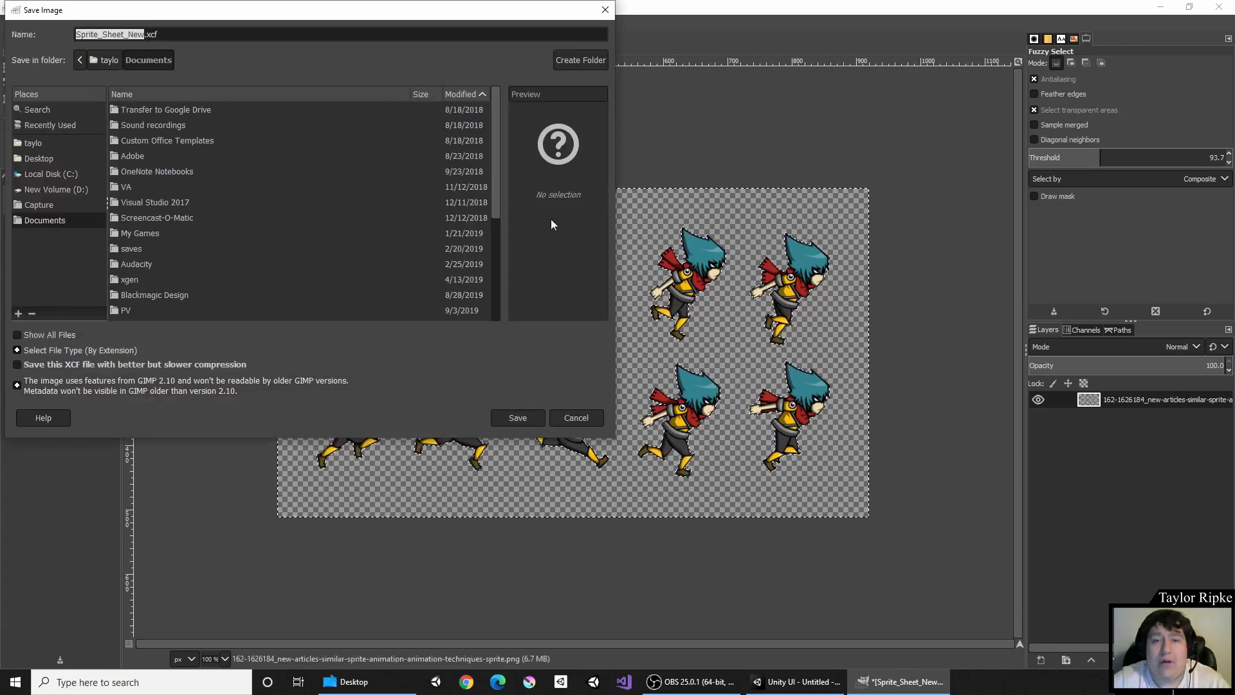
click(604, 11)
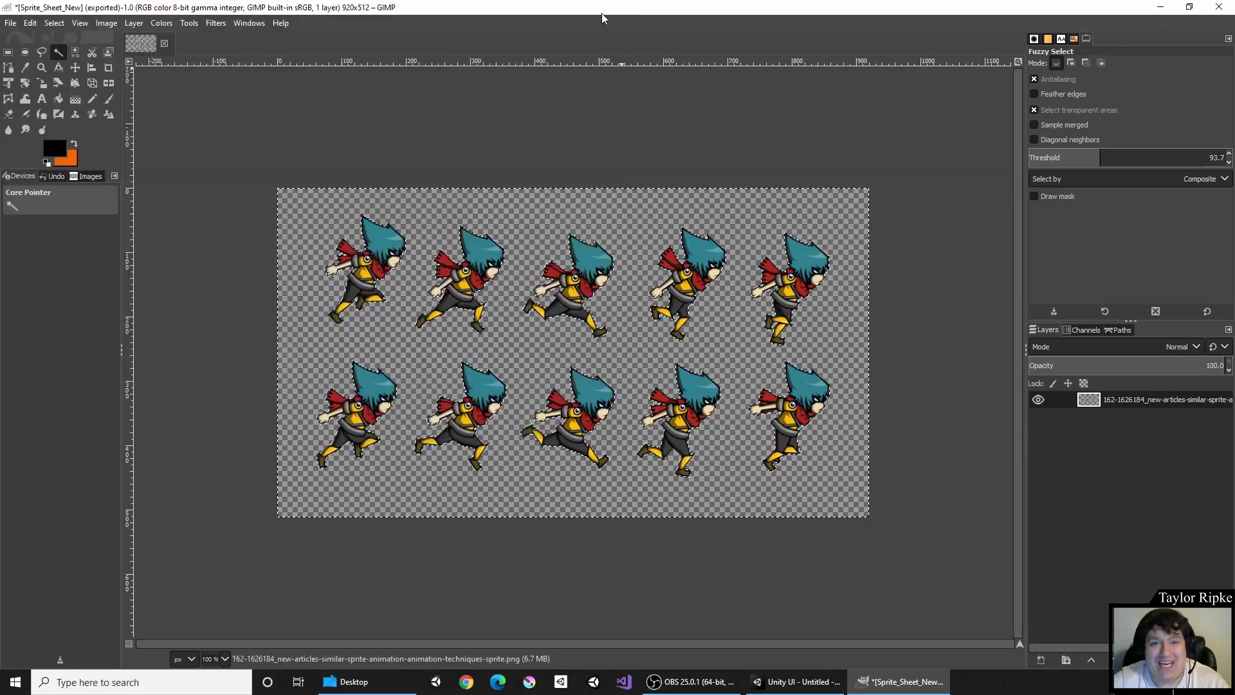
Step: Quit GIMP discarding the unsaved changes, and add Sprite_Sheet_New from the Desktop folder to Unity's Assets
click(1219, 8)
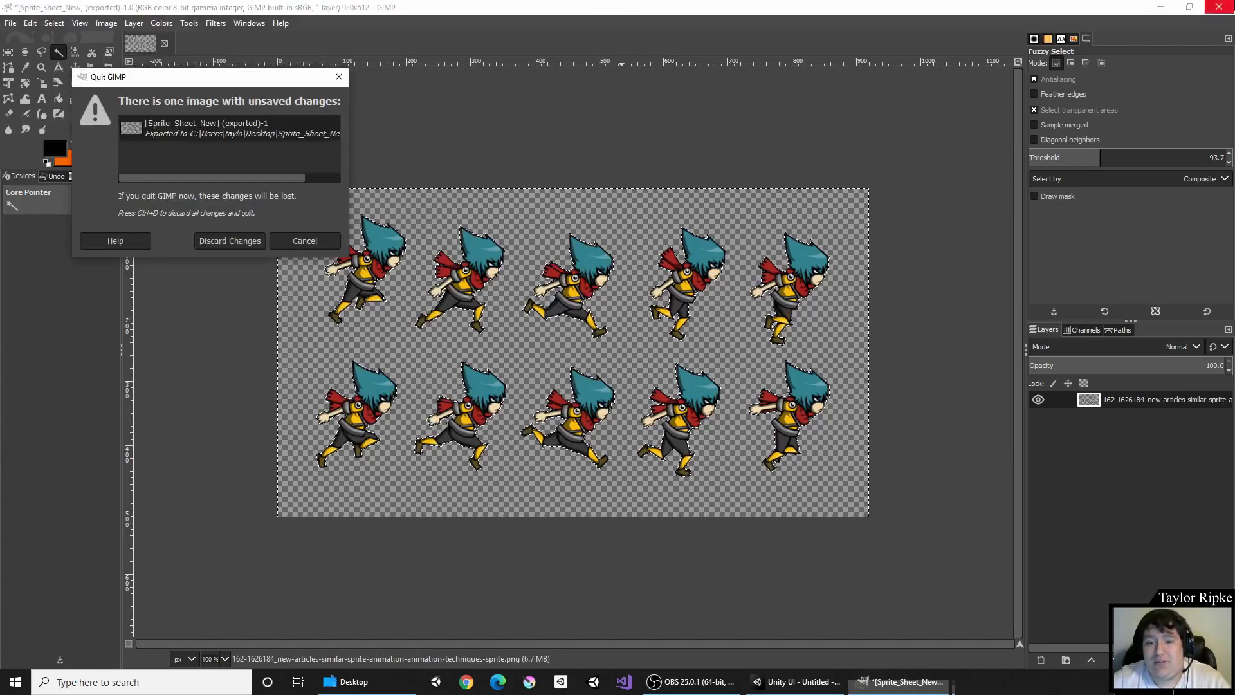
click(230, 241)
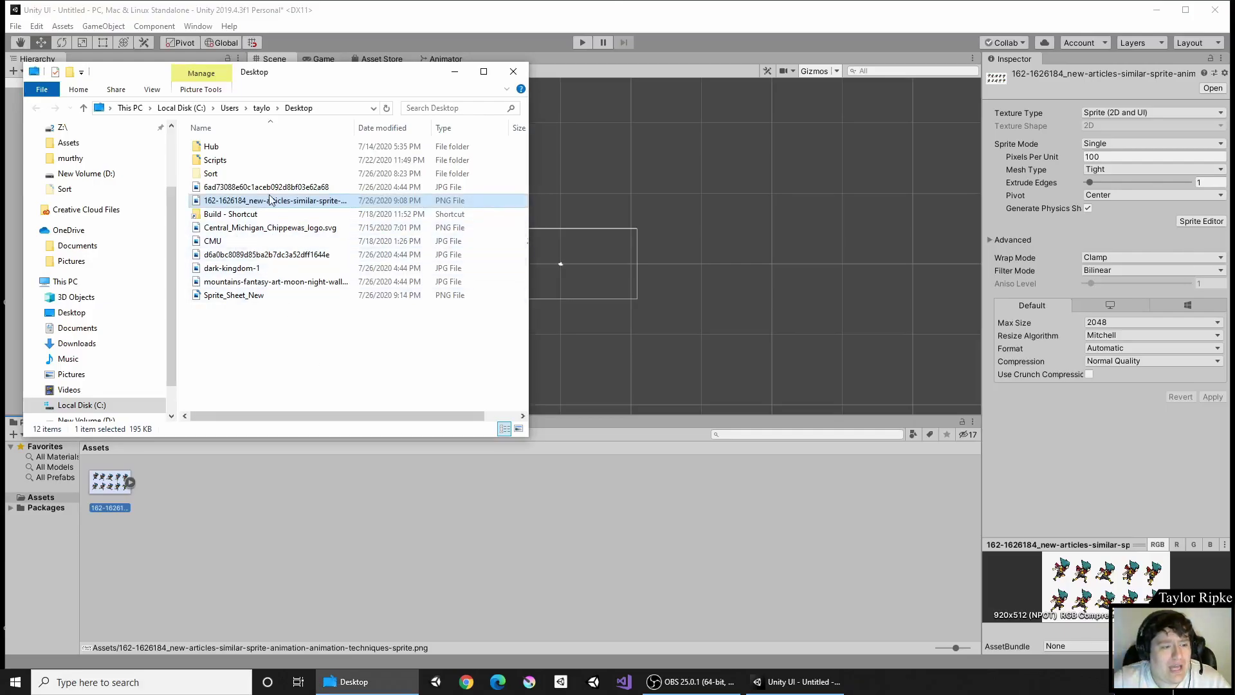
click(217, 296)
drag(217, 300, 311, 545)
click(312, 546)
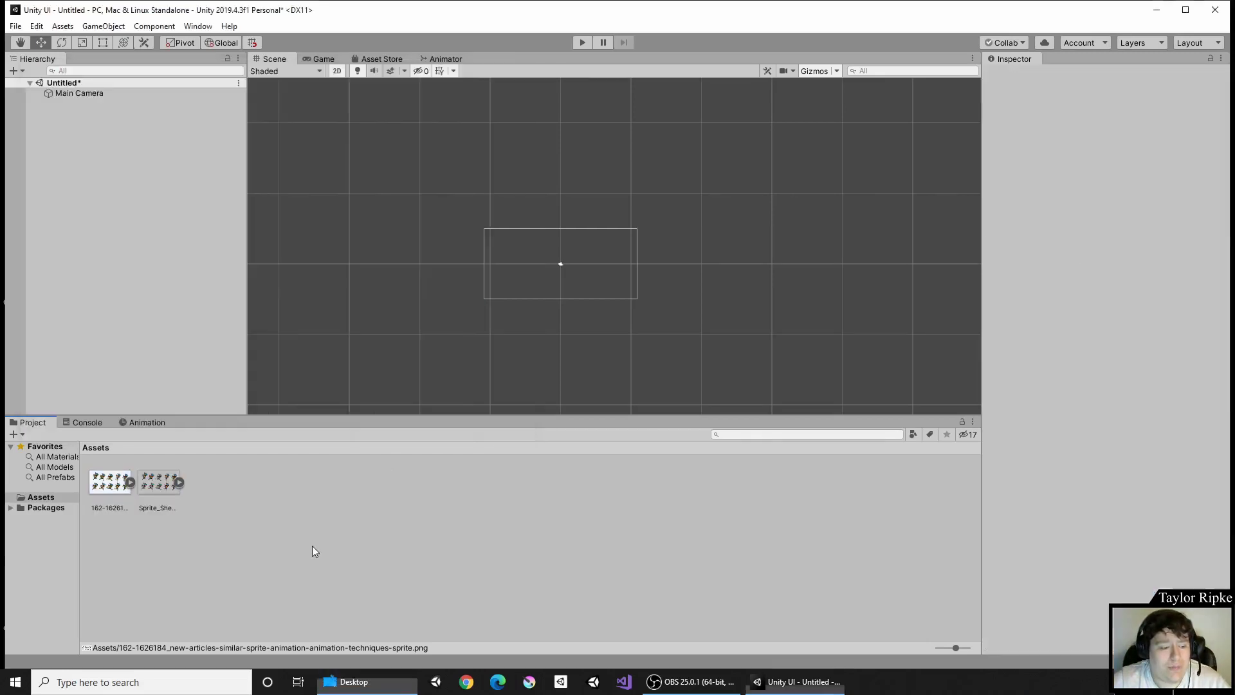
Step: Set the Sprite Mode of Sprite_Sheet_New to Multiple and apply the import settings
click(162, 476)
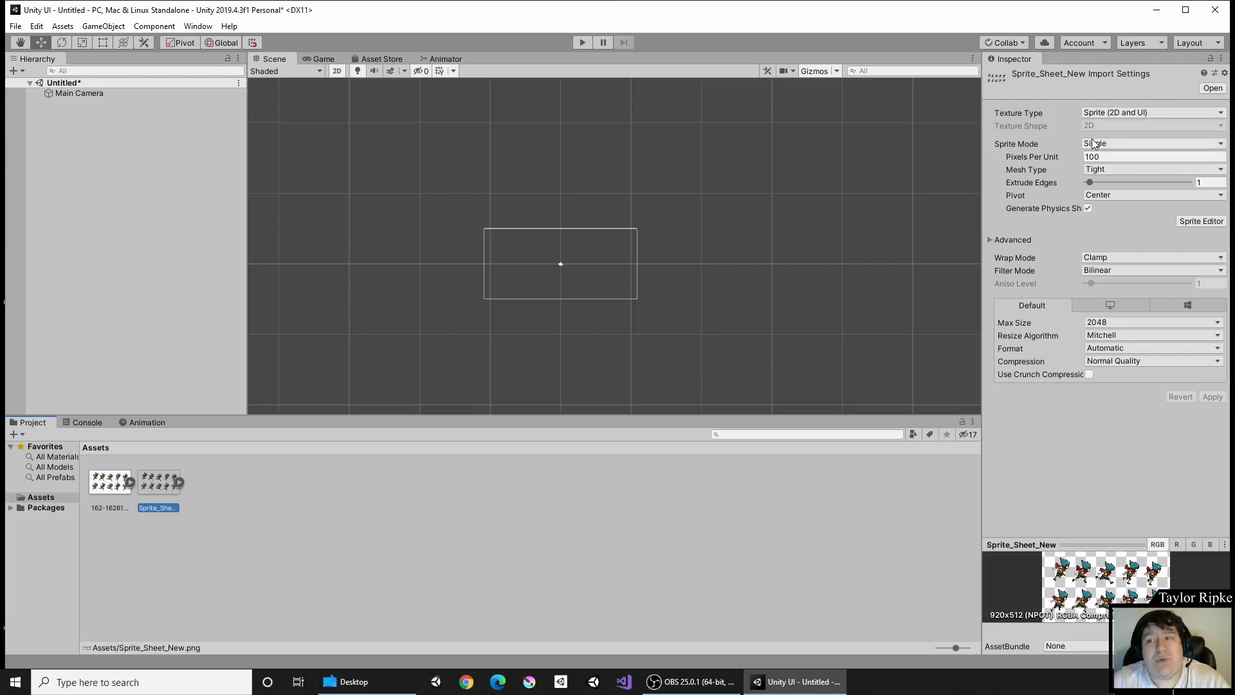
click(1094, 142)
click(1098, 172)
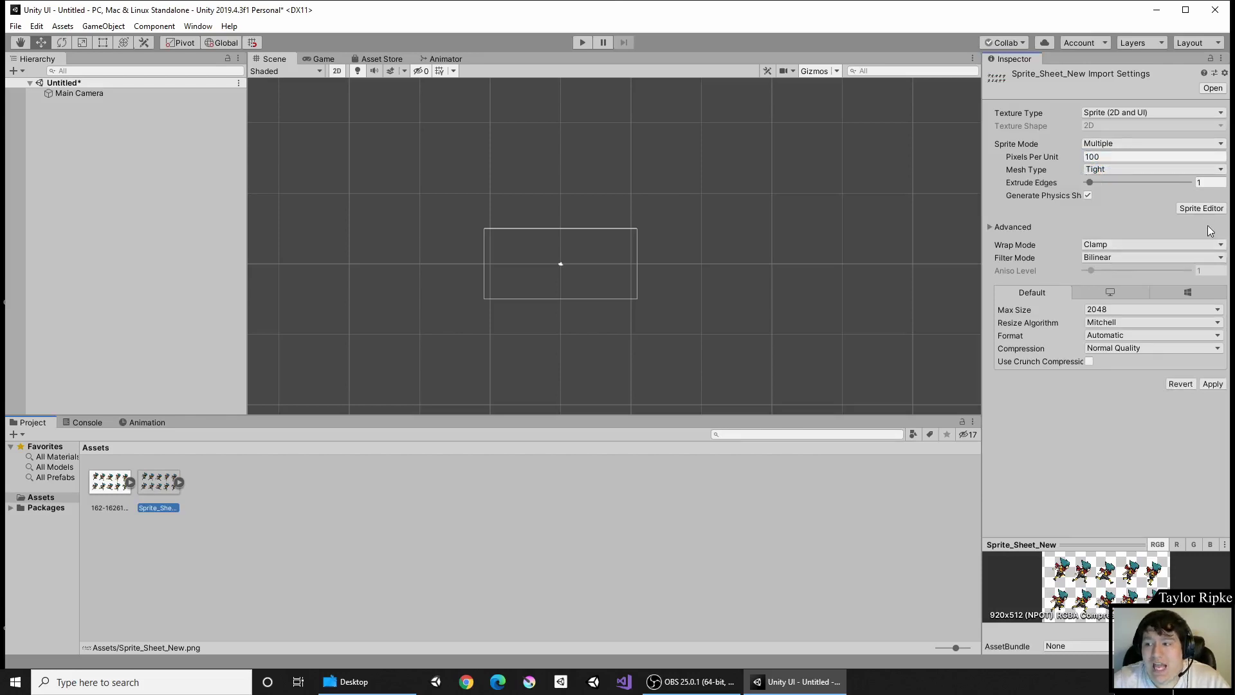
click(1214, 384)
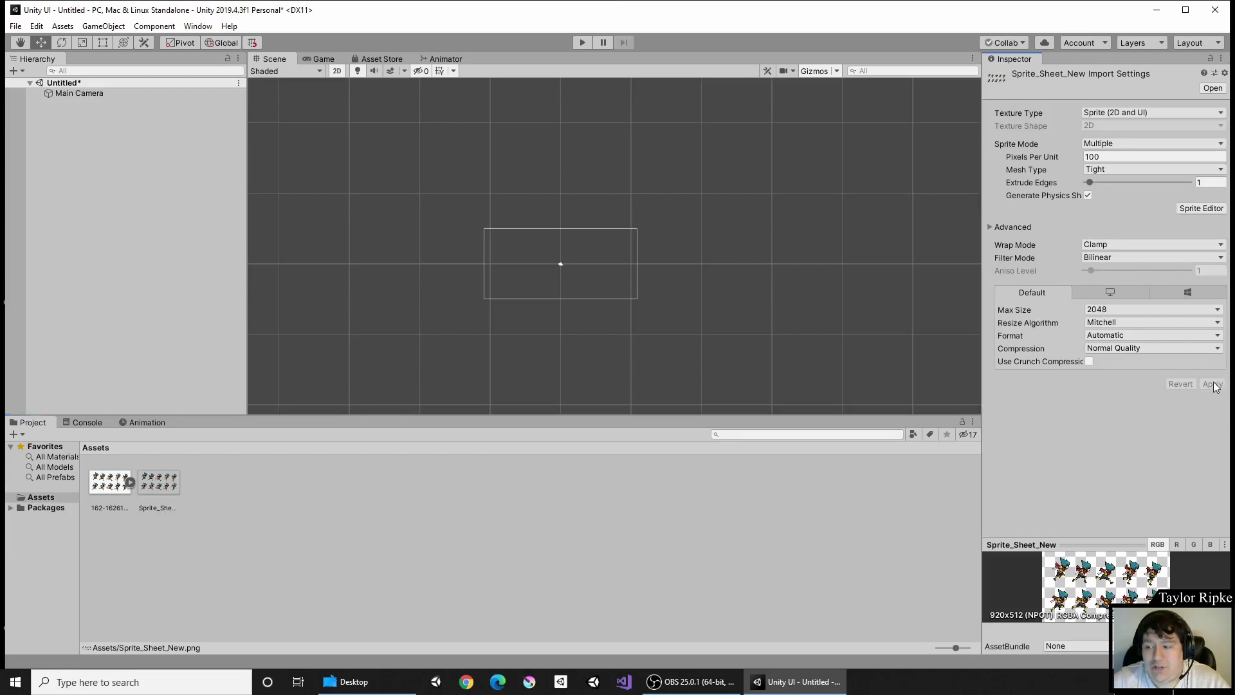
Step: Slice Sprite_Sheet_New in the Sprite Editor with type Automatic, pivot Center and method Delete Existing
click(1200, 208)
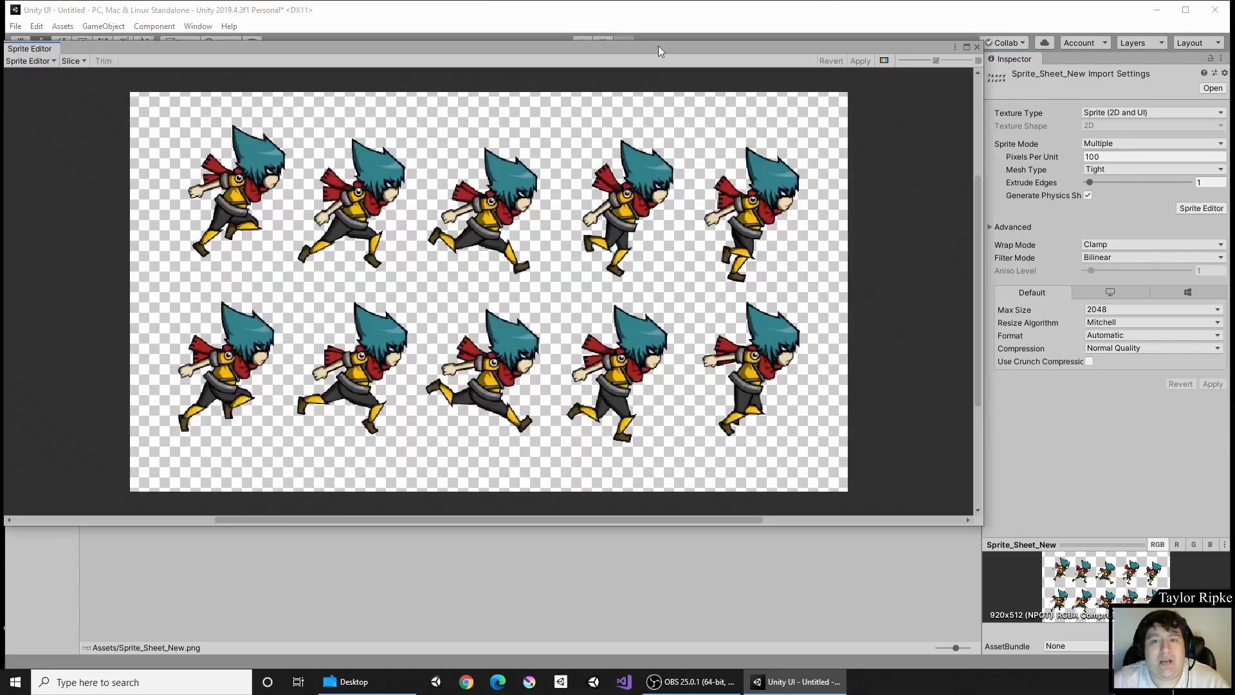
drag(658, 45, 801, 48)
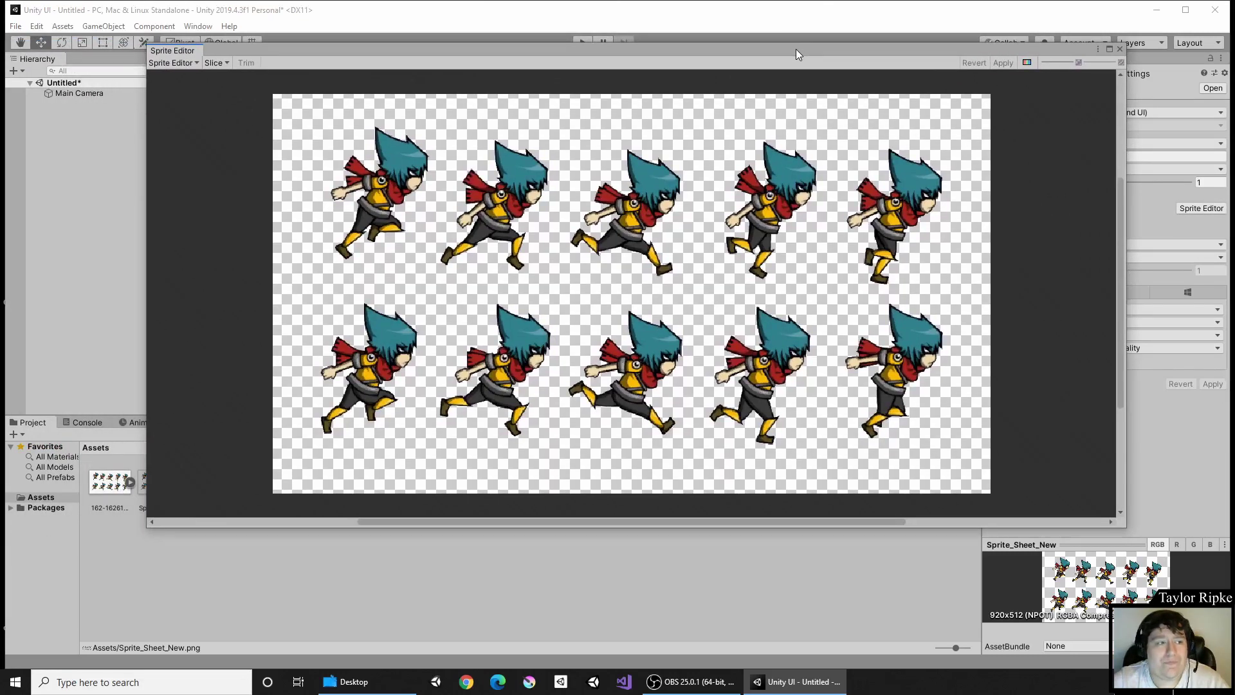
click(218, 62)
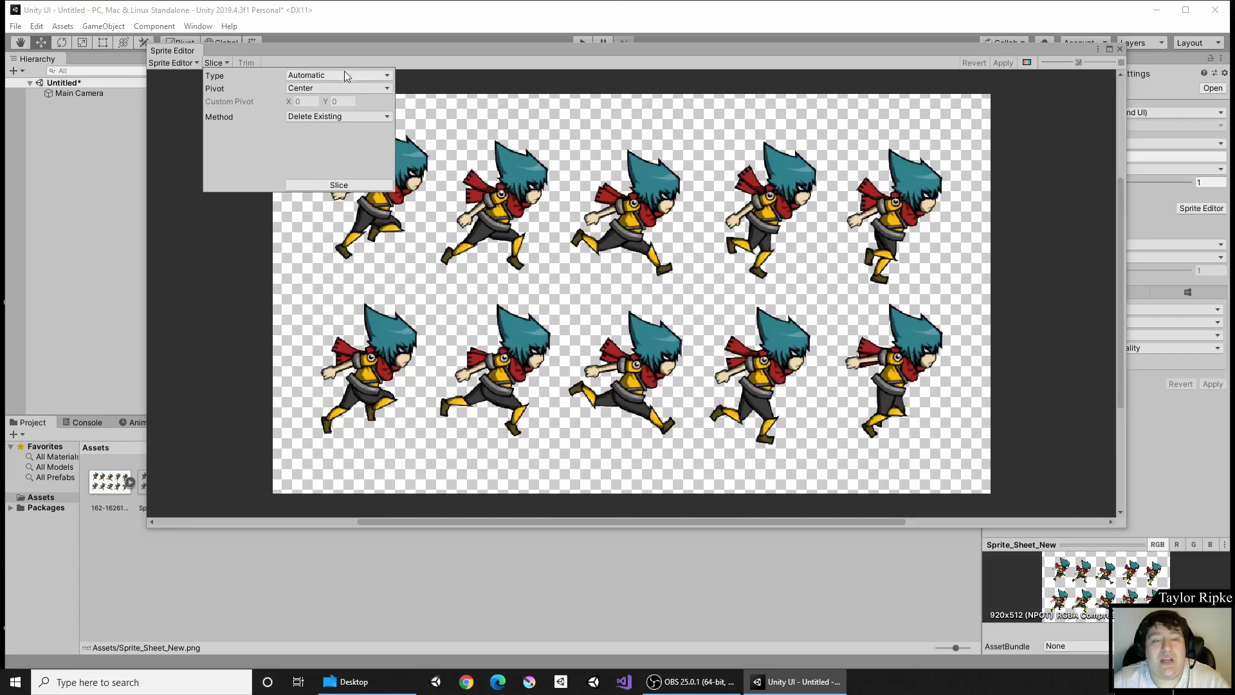
click(328, 75)
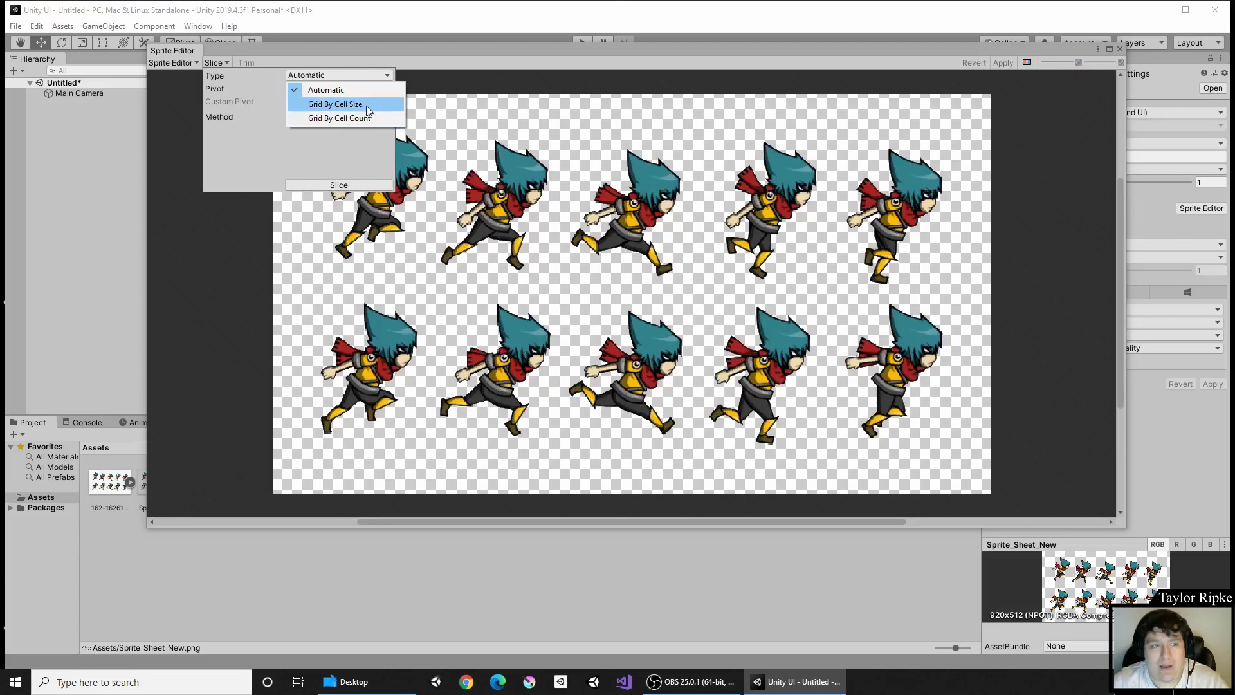
click(368, 72)
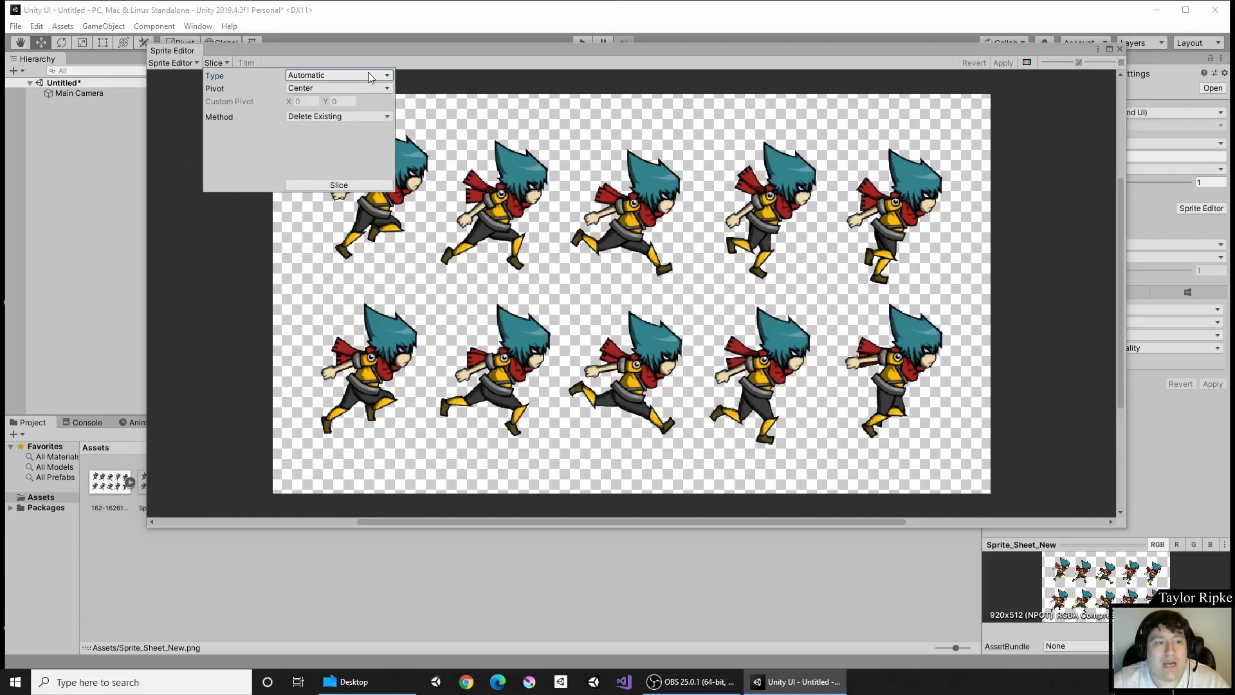
click(339, 186)
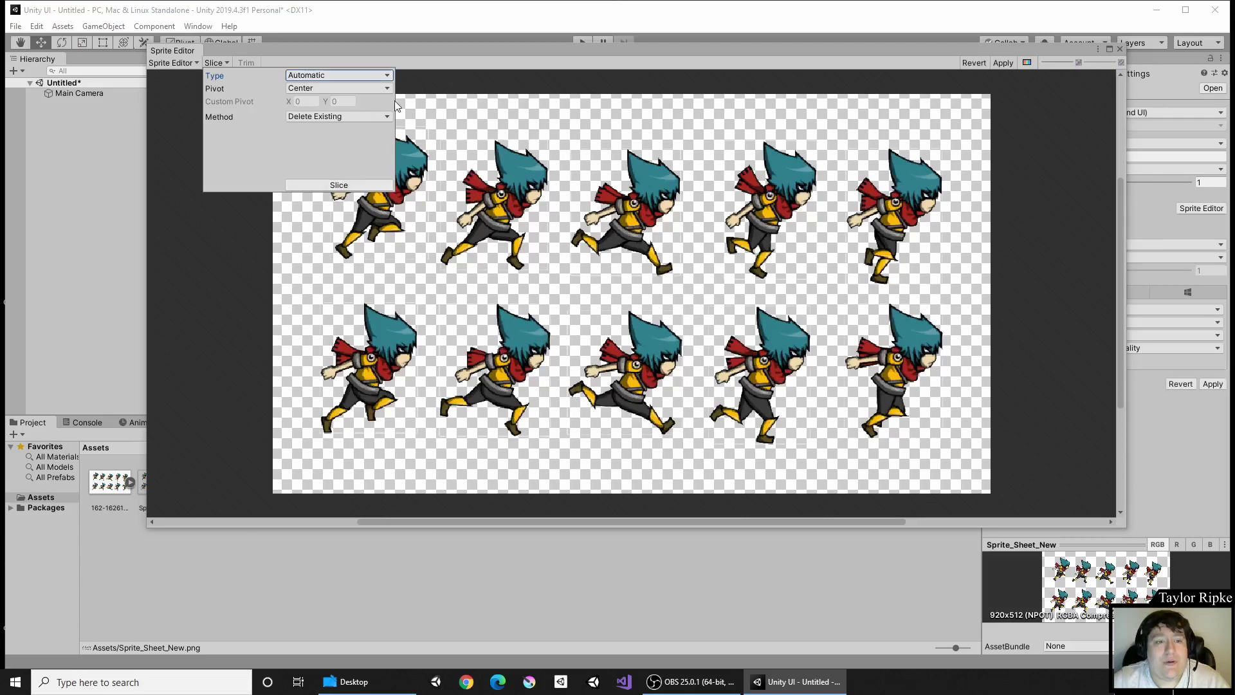
click(424, 99)
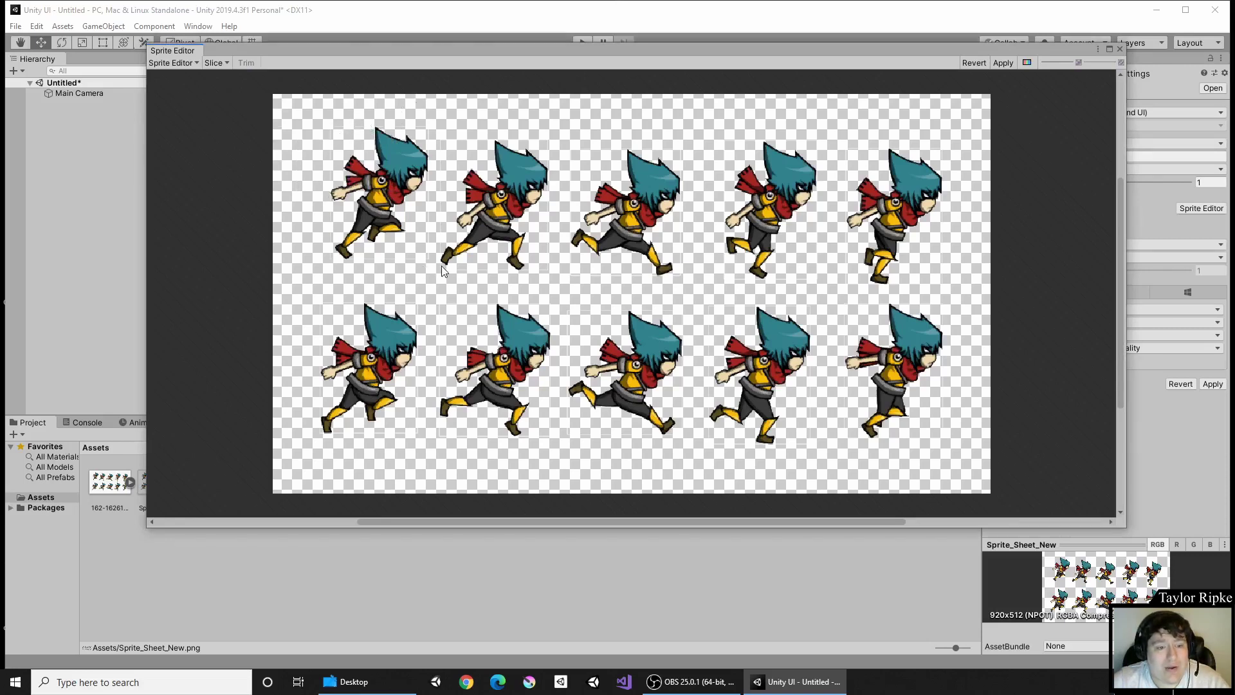
Step: Check the slice bounds of the five upper-row sprites, apply the slicing and close the Sprite Editor
scroll(432, 193, up, 10)
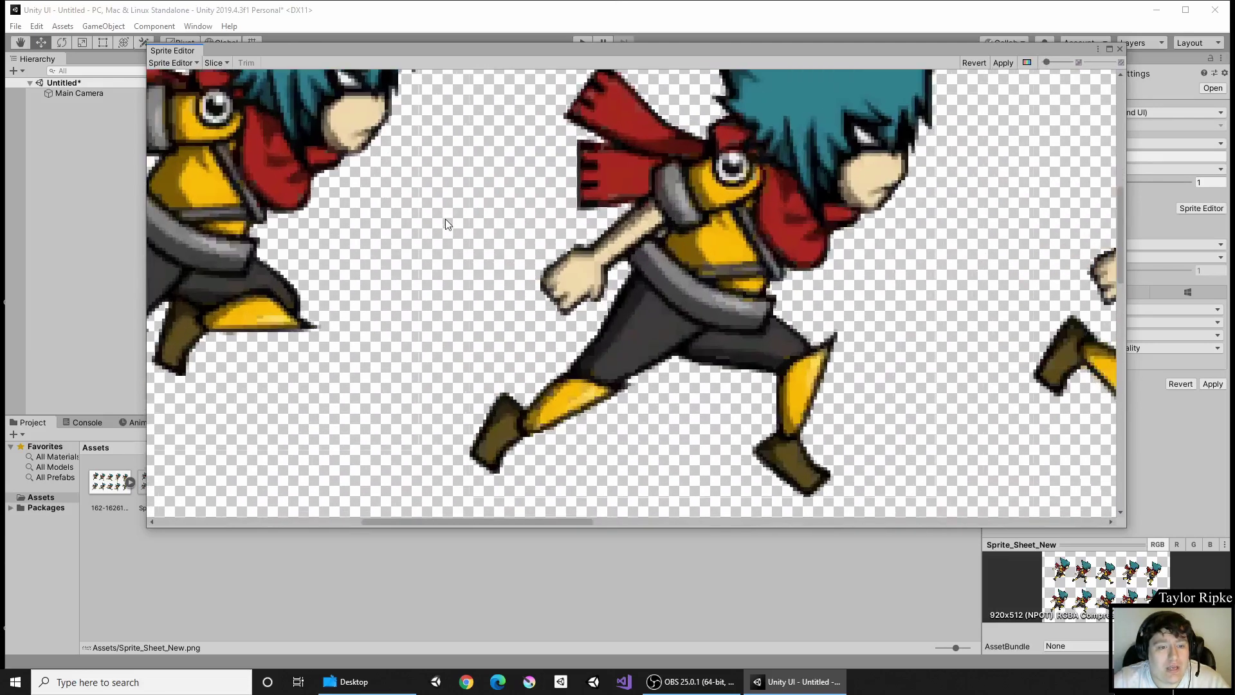
scroll(409, 361, down, 10)
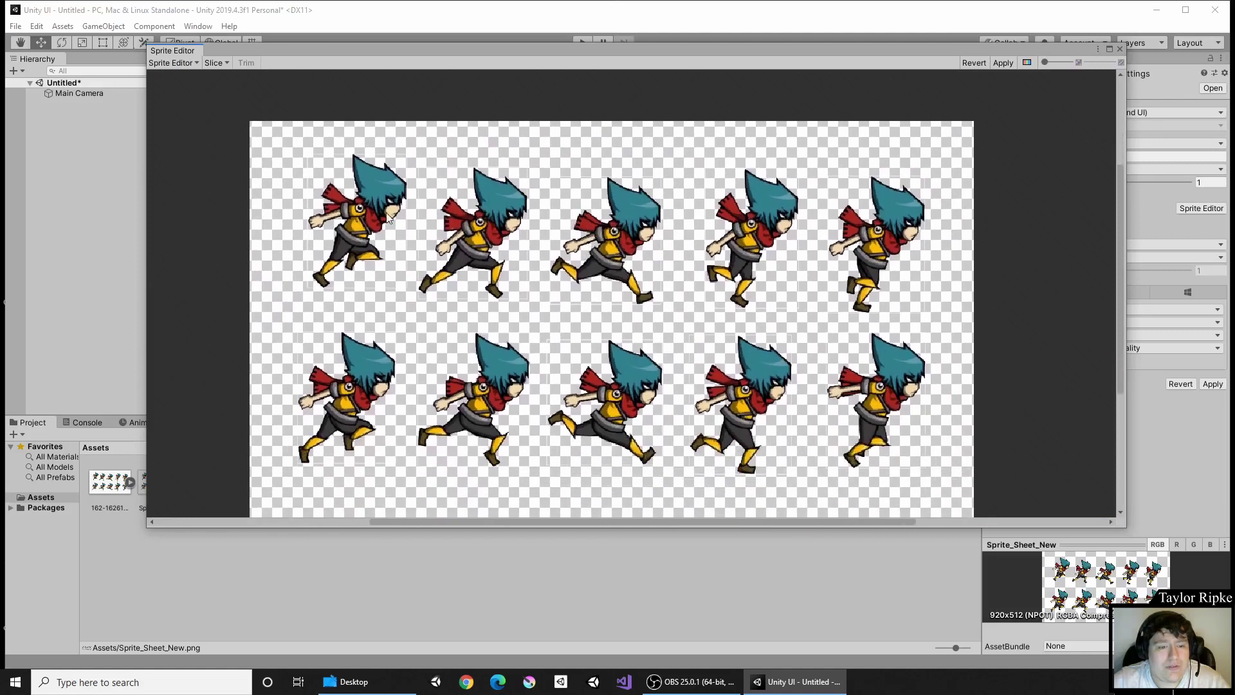
click(372, 214)
click(495, 228)
click(625, 249)
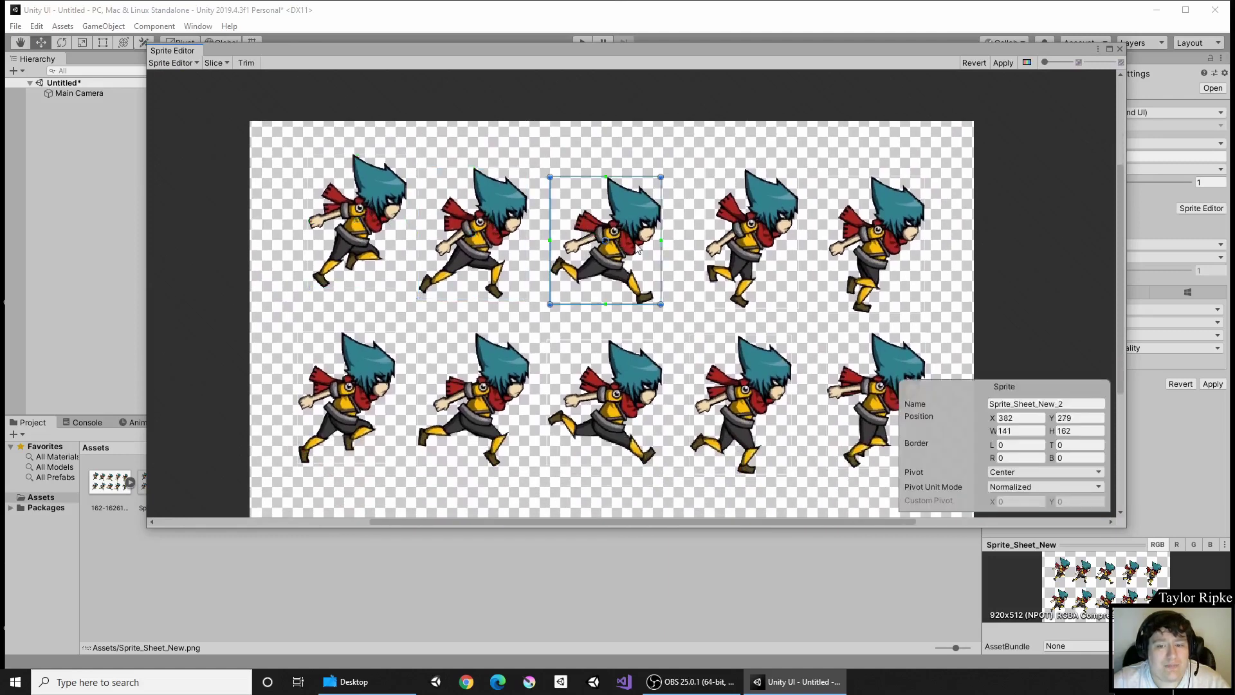
click(737, 234)
click(883, 226)
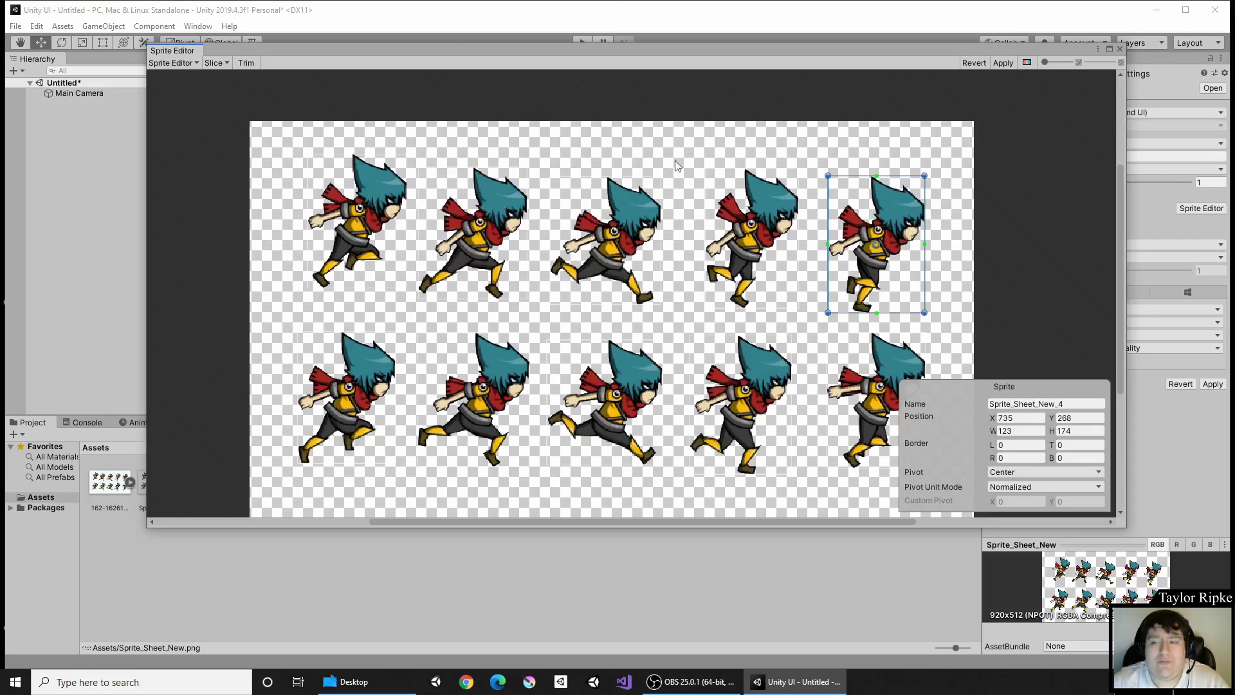
click(1010, 64)
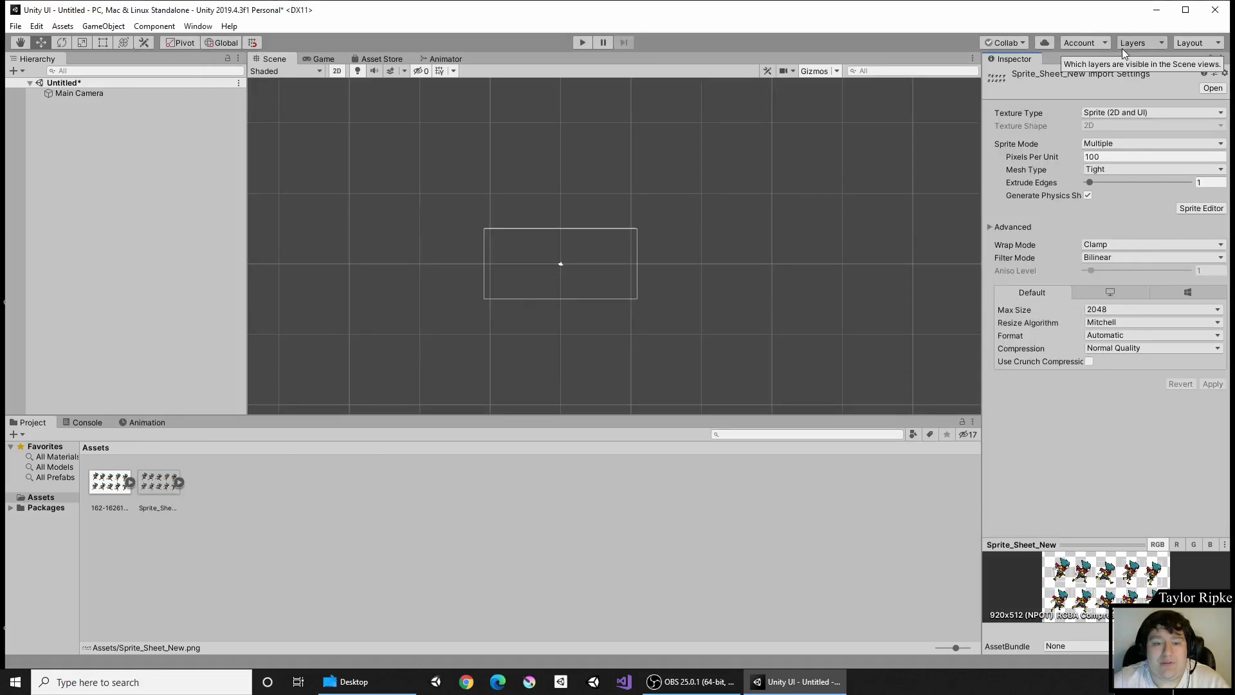
Step: Place the sliced Sprite_Sheet_New in the scene near the camera and save its new animation in Assets as Run Right
scroll(523, 287, up, 5)
scroll(637, 270, up, 3)
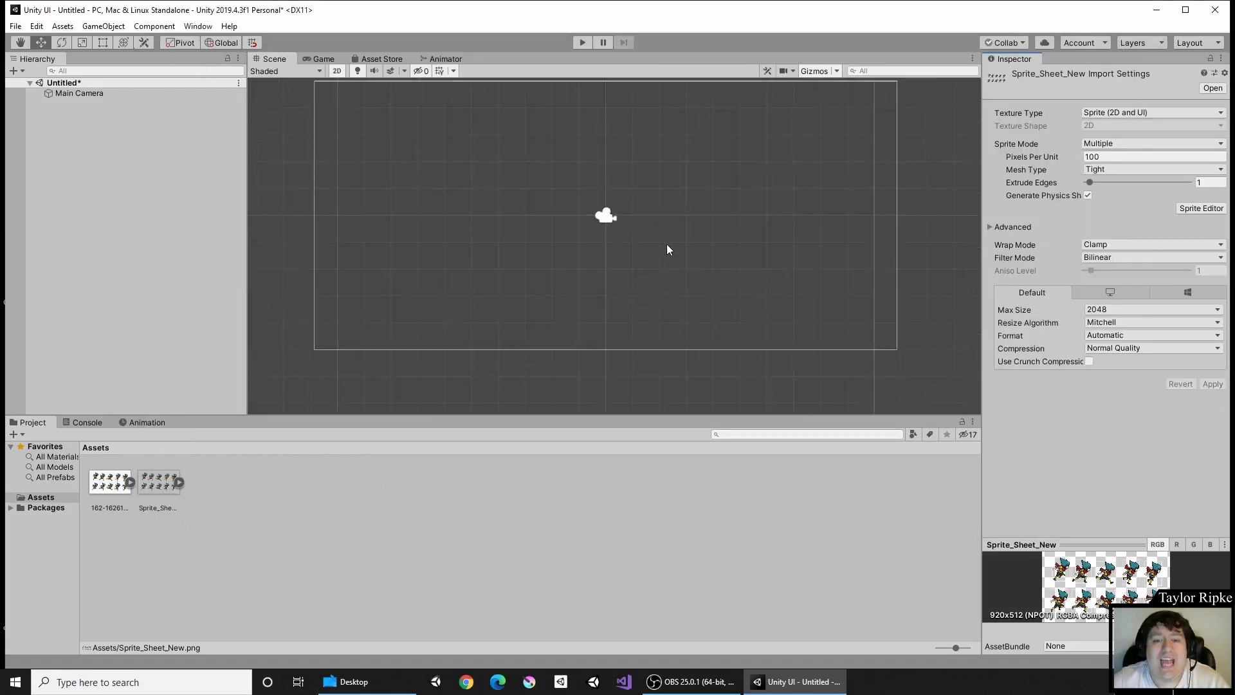
middle_drag(631, 166, 610, 193)
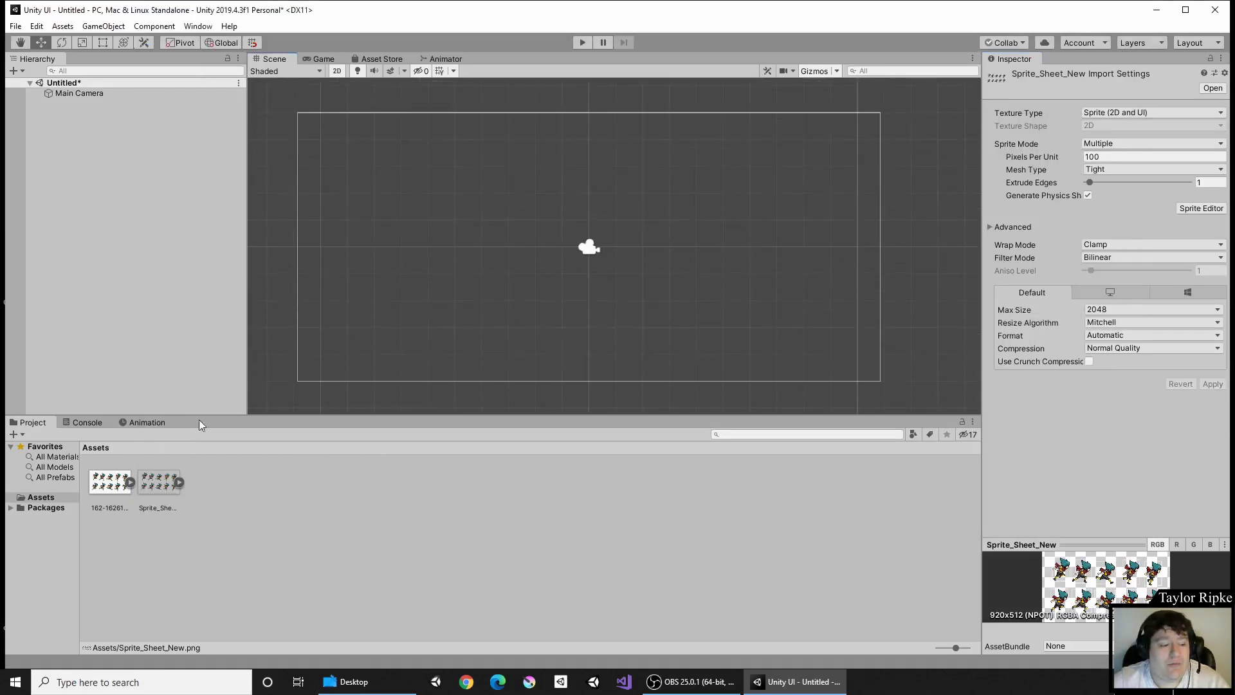
drag(148, 489, 587, 250)
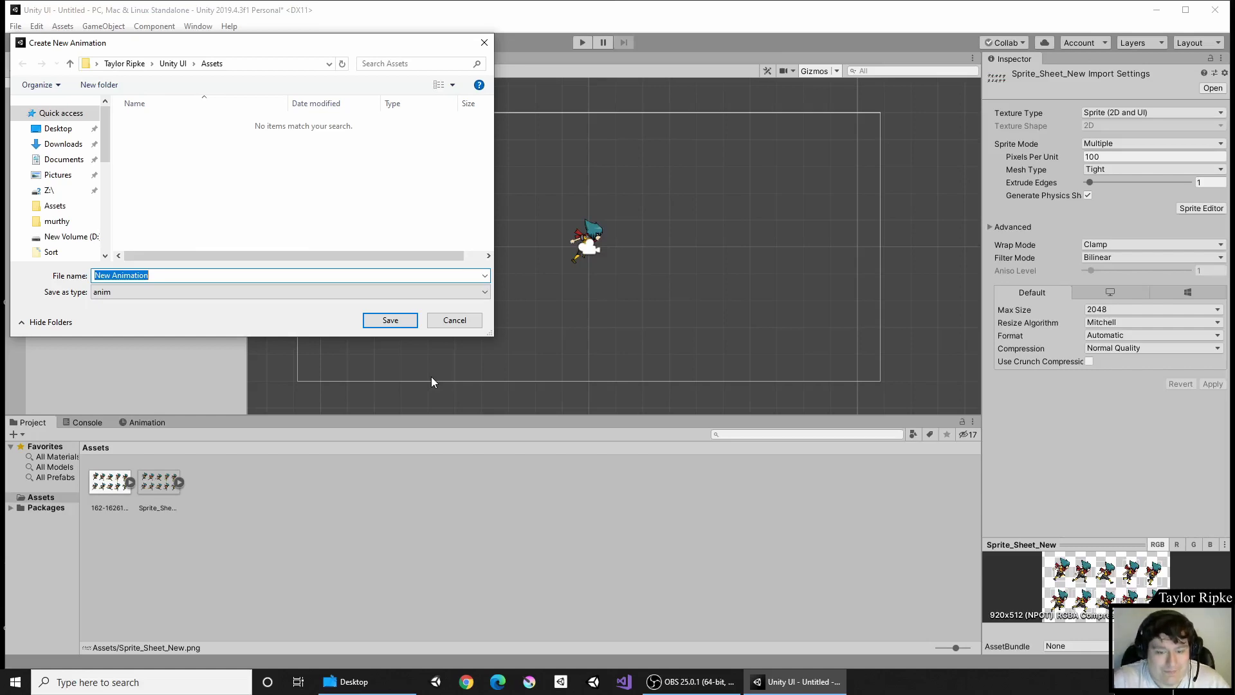
text(Run)
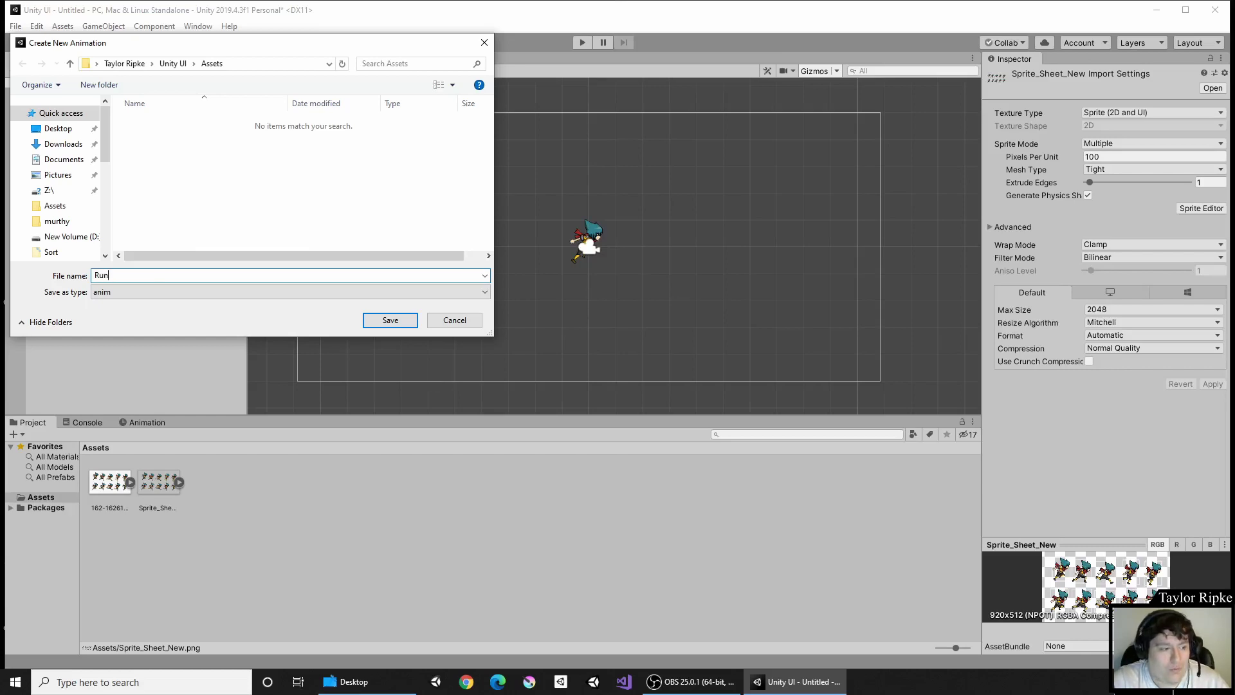
text( Right)
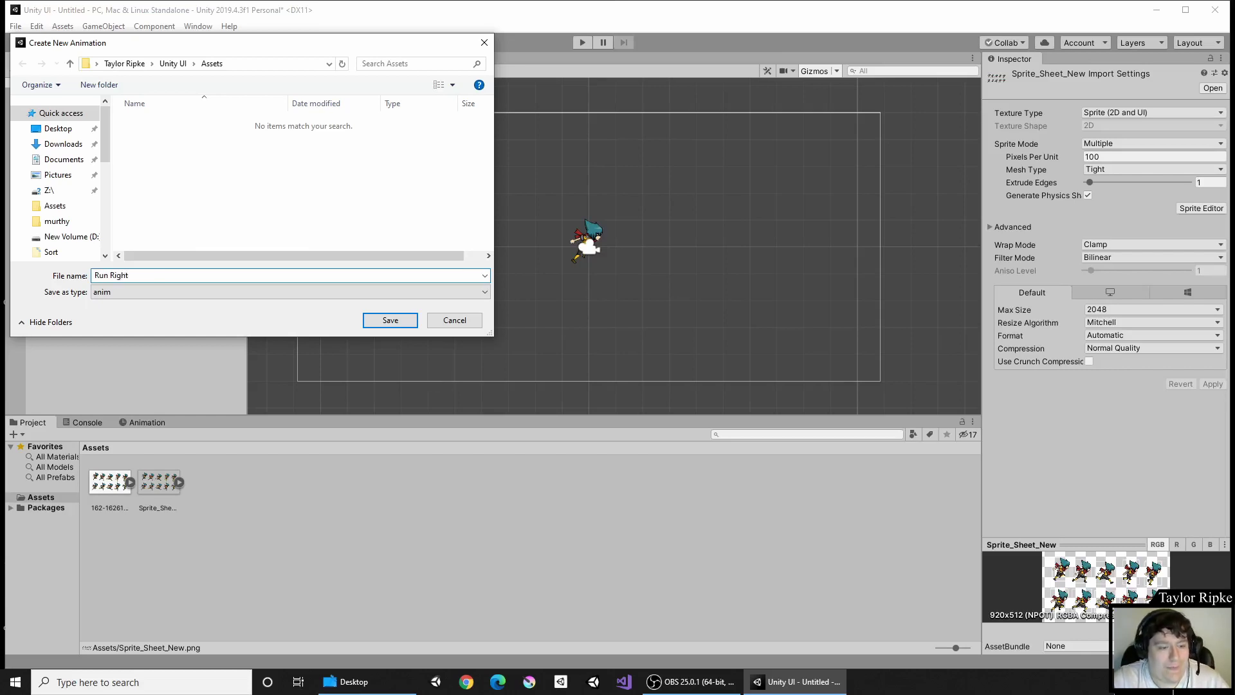
key(Return)
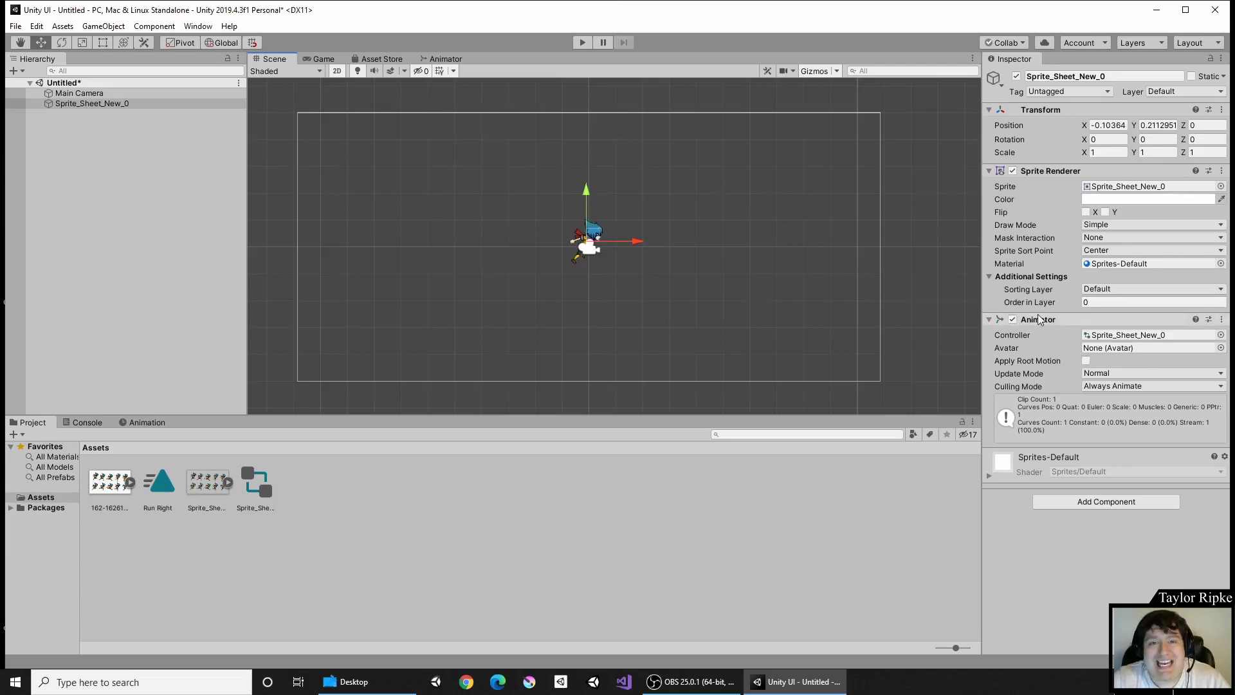
Step: Open the Sprite_Sheet_New_0 controller of the character's Animator component to view its state graph
click(1105, 335)
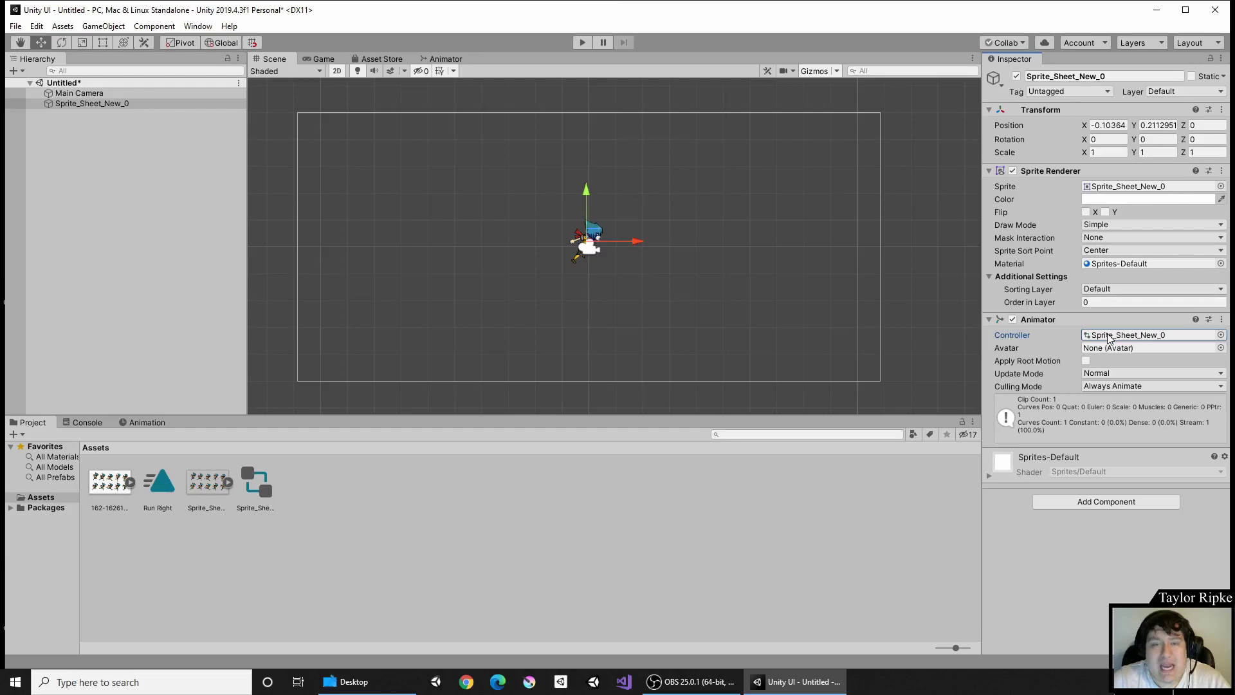
double_click(1108, 336)
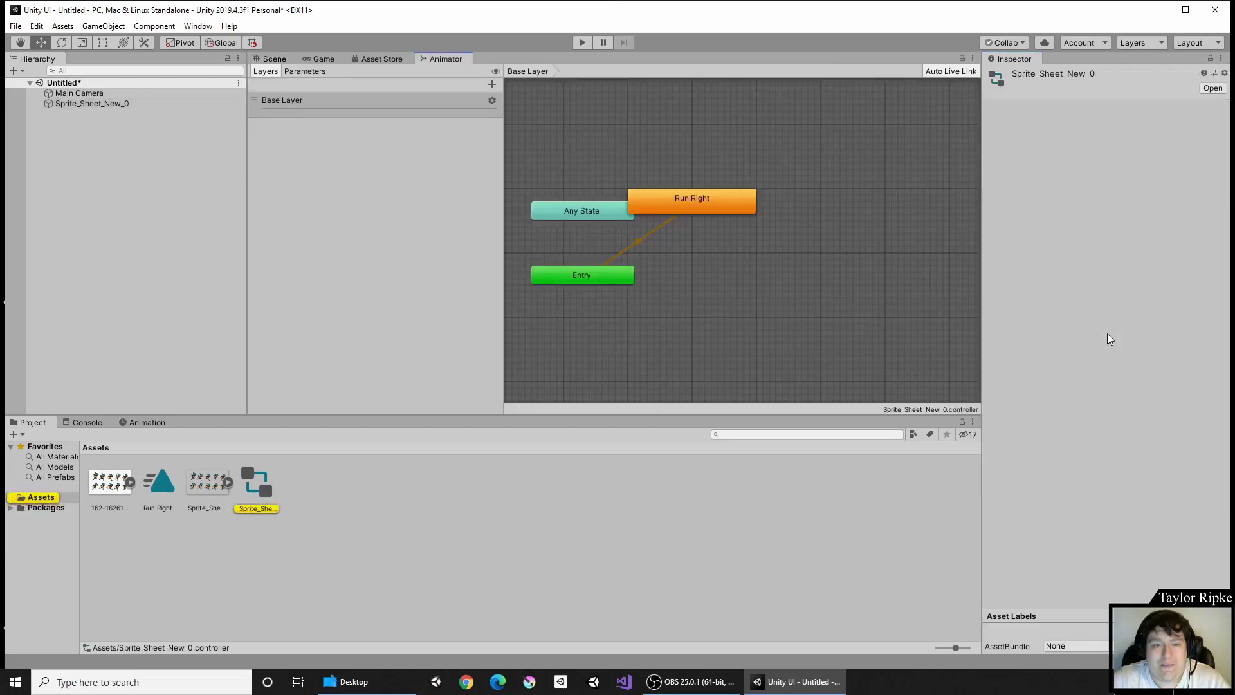
Step: Move the Run Right state clear of Any State in the Base Layer graph and show the controller's parameter list
drag(689, 205, 759, 258)
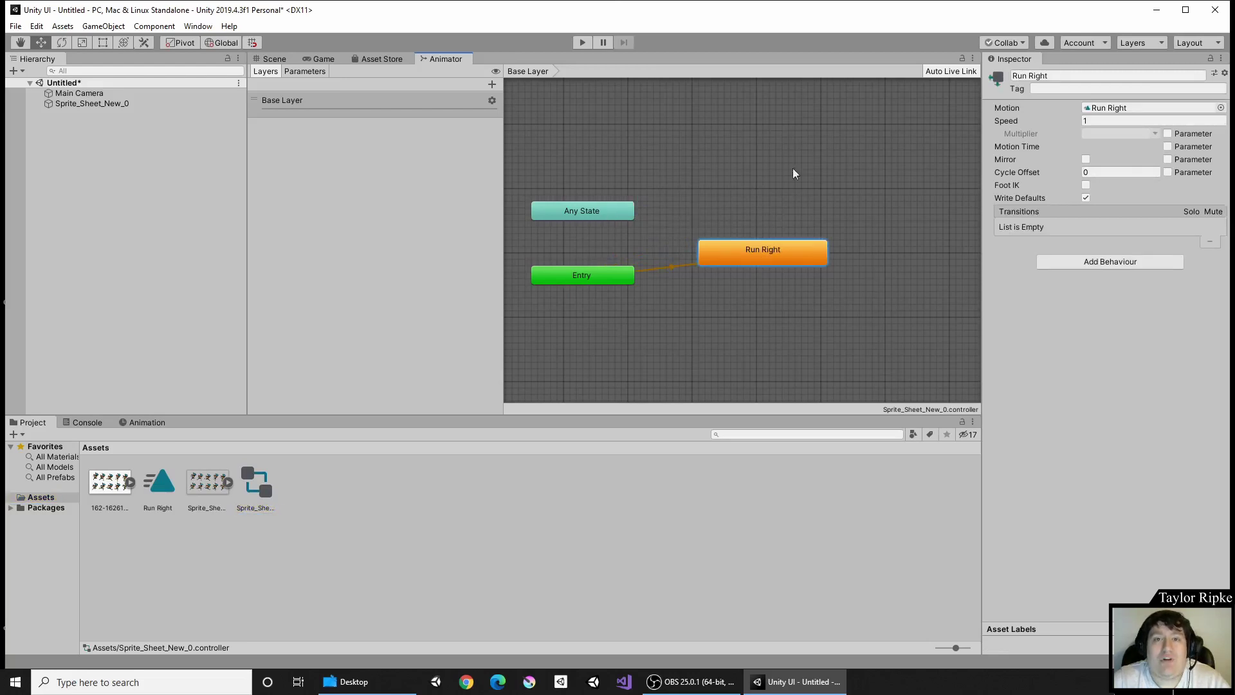
click(307, 70)
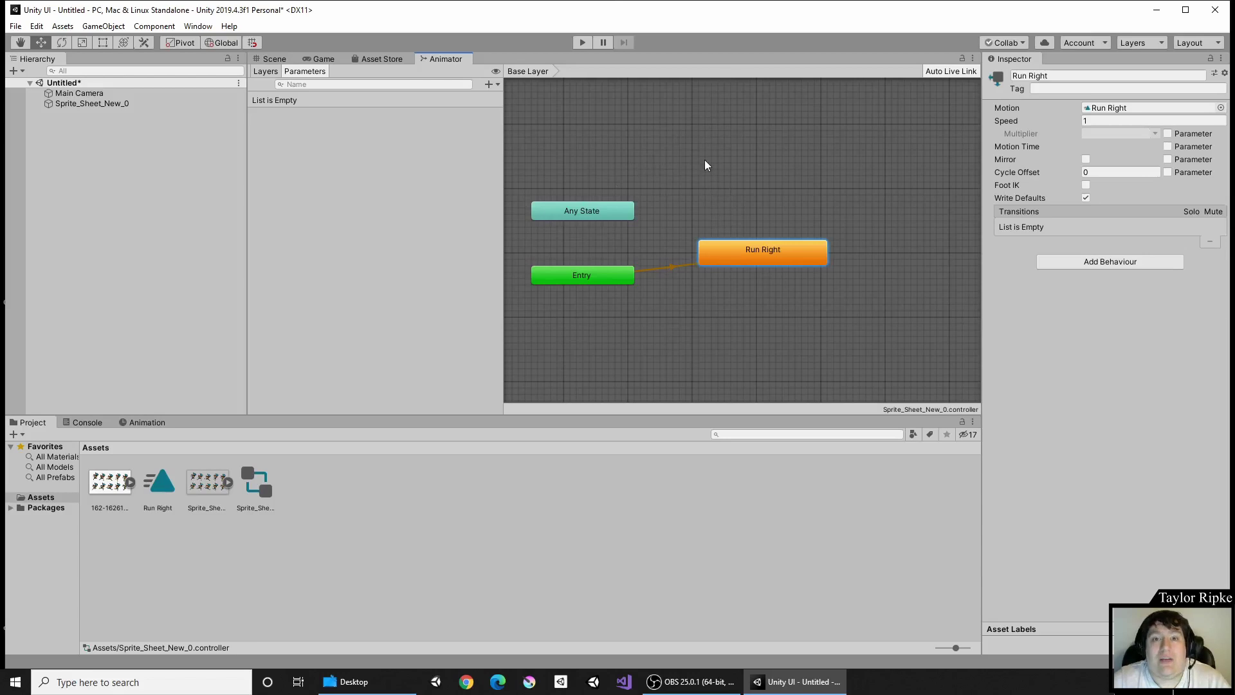
Step: Return to the scene, play it to watch the character's run animation, and stop playback
click(274, 59)
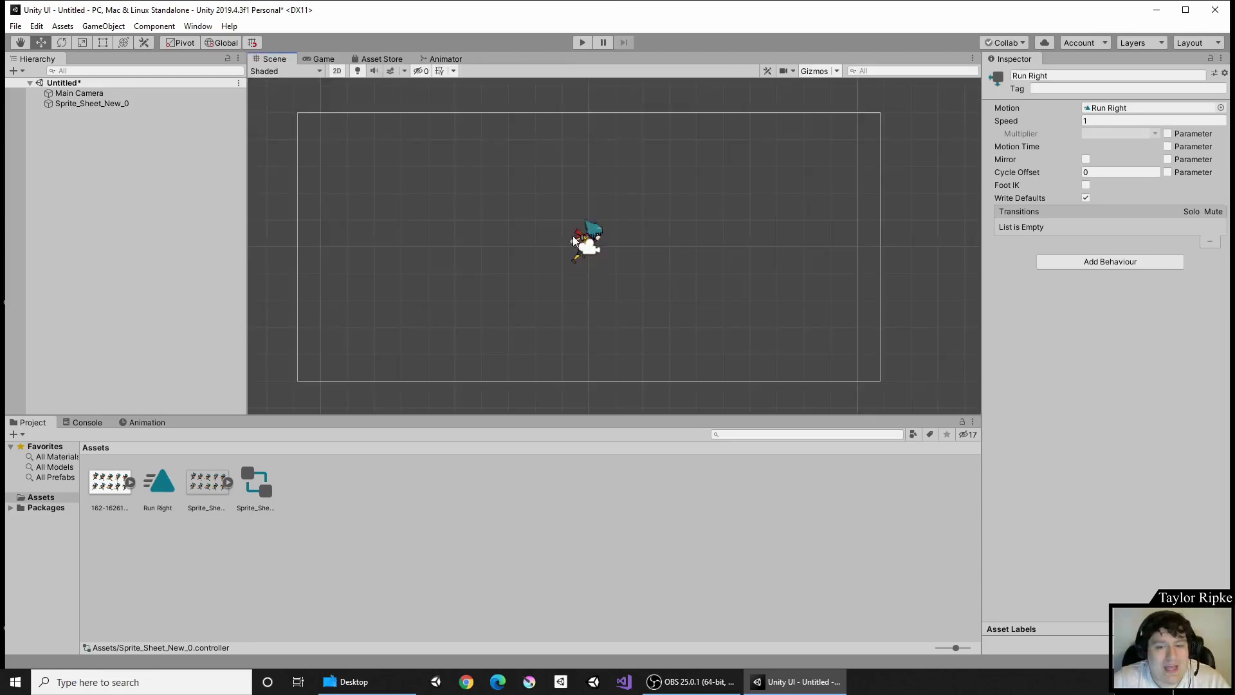
click(585, 44)
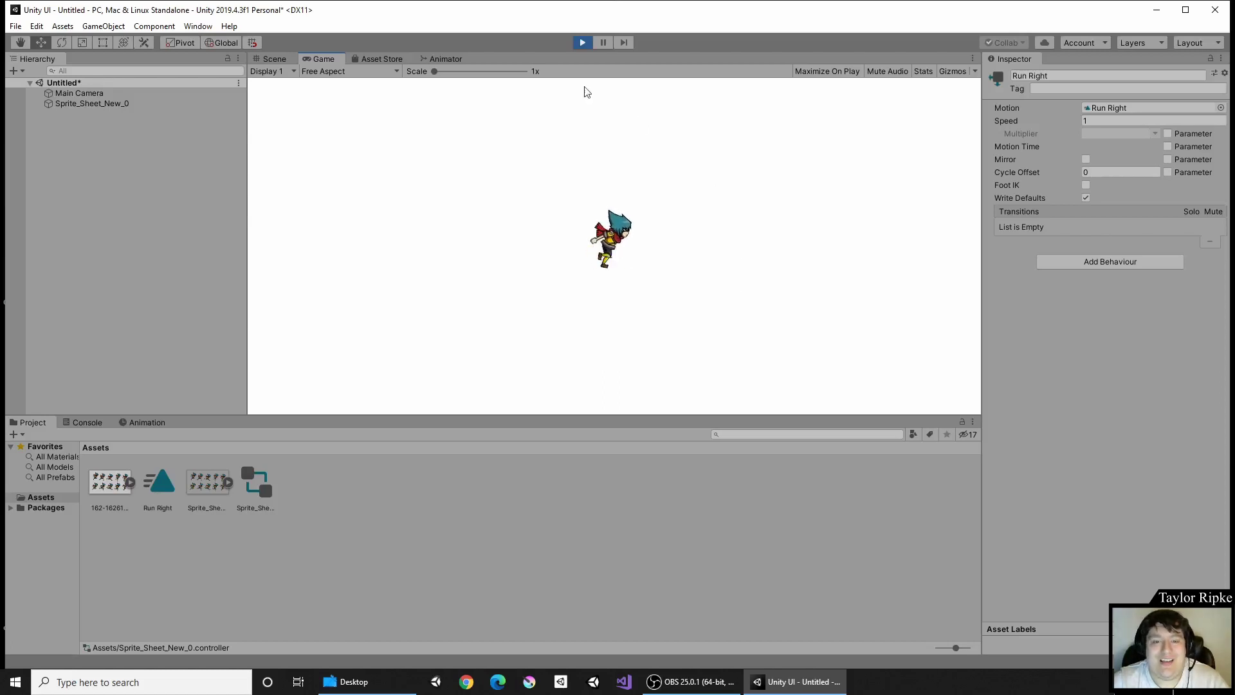
click(585, 43)
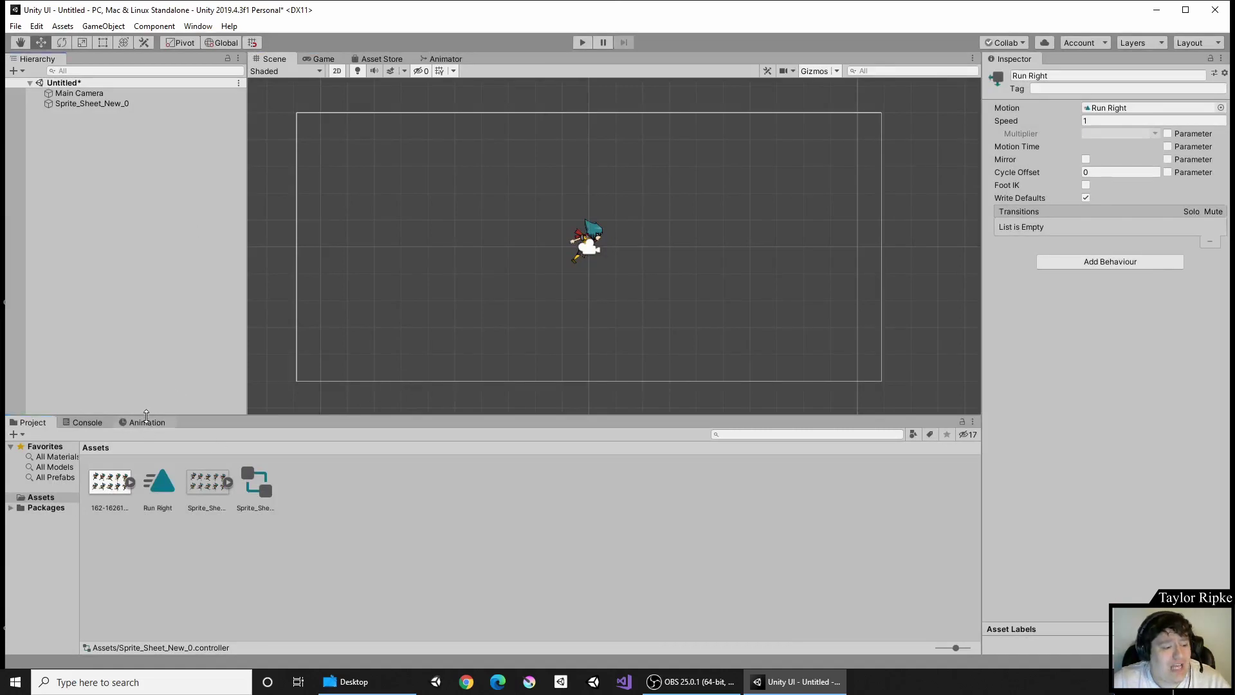
Step: Open the Animation window and display the Run Right keyframes of the Sprite_Sheet_New_0 object
click(198, 27)
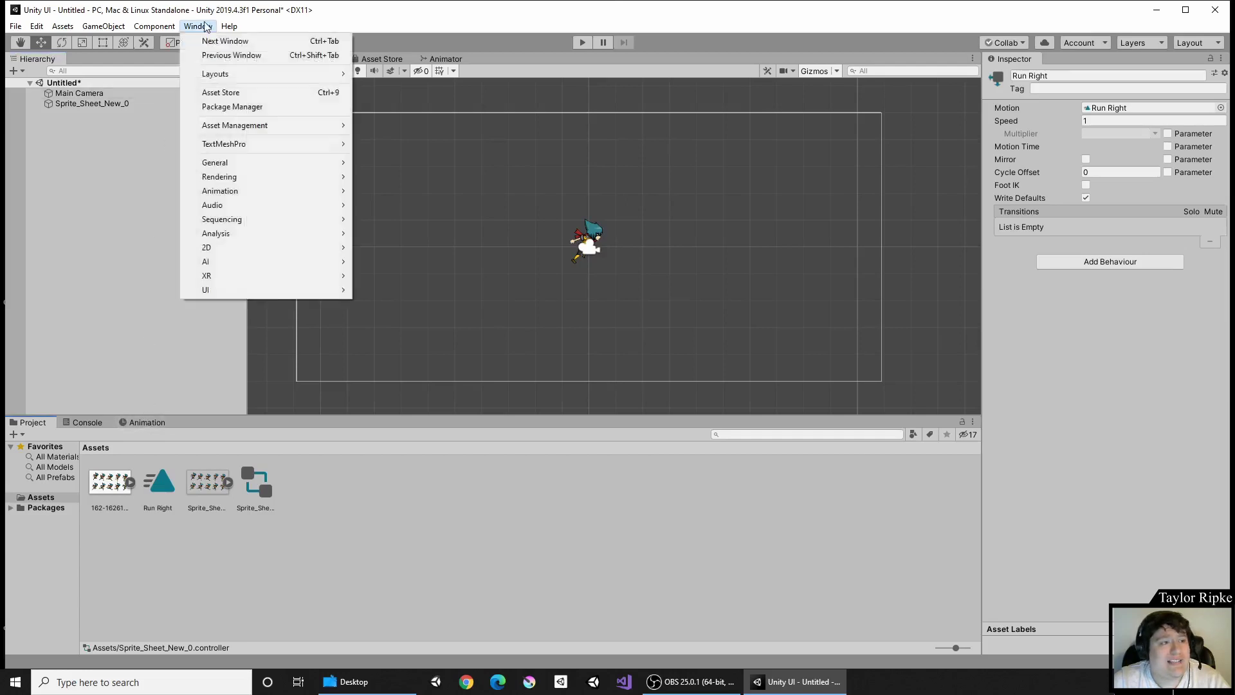
mouse_move(267, 189)
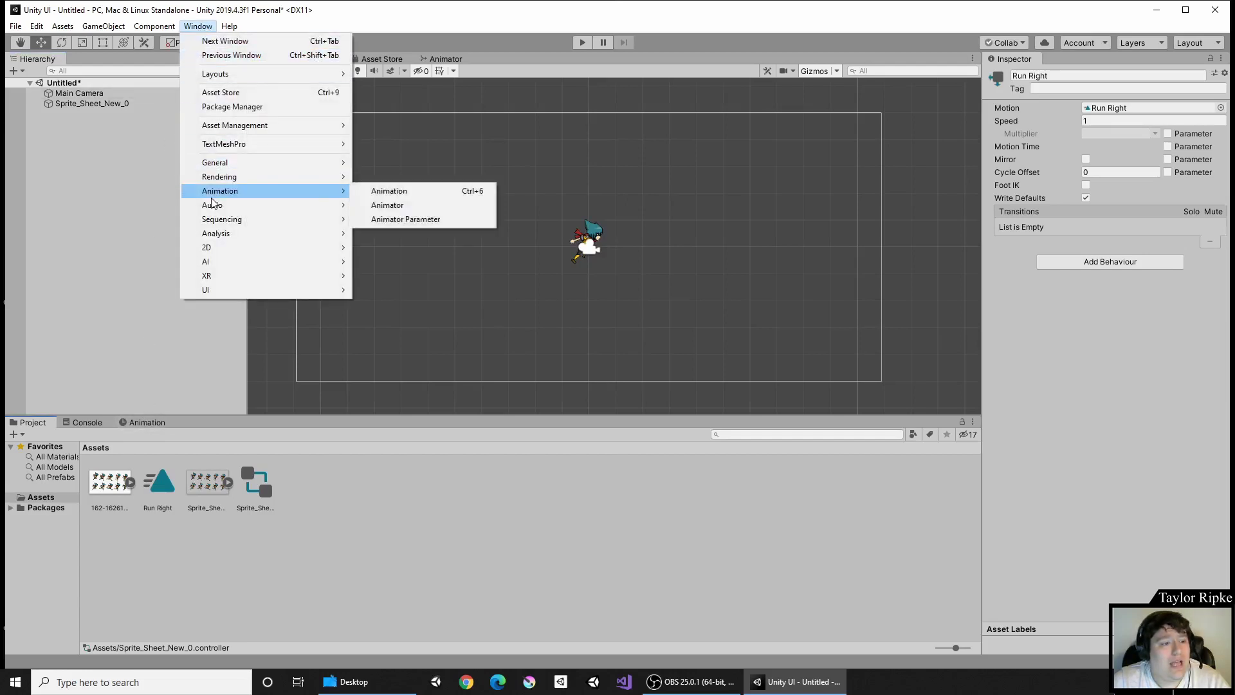
click(362, 190)
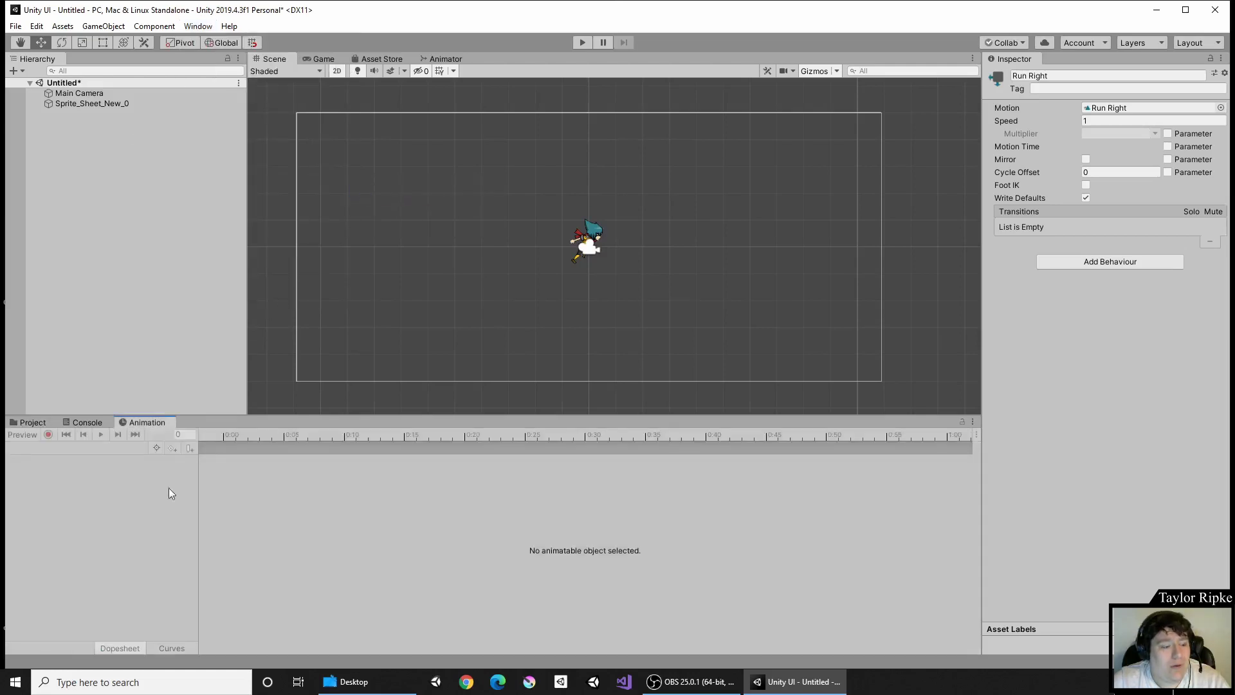
click(125, 105)
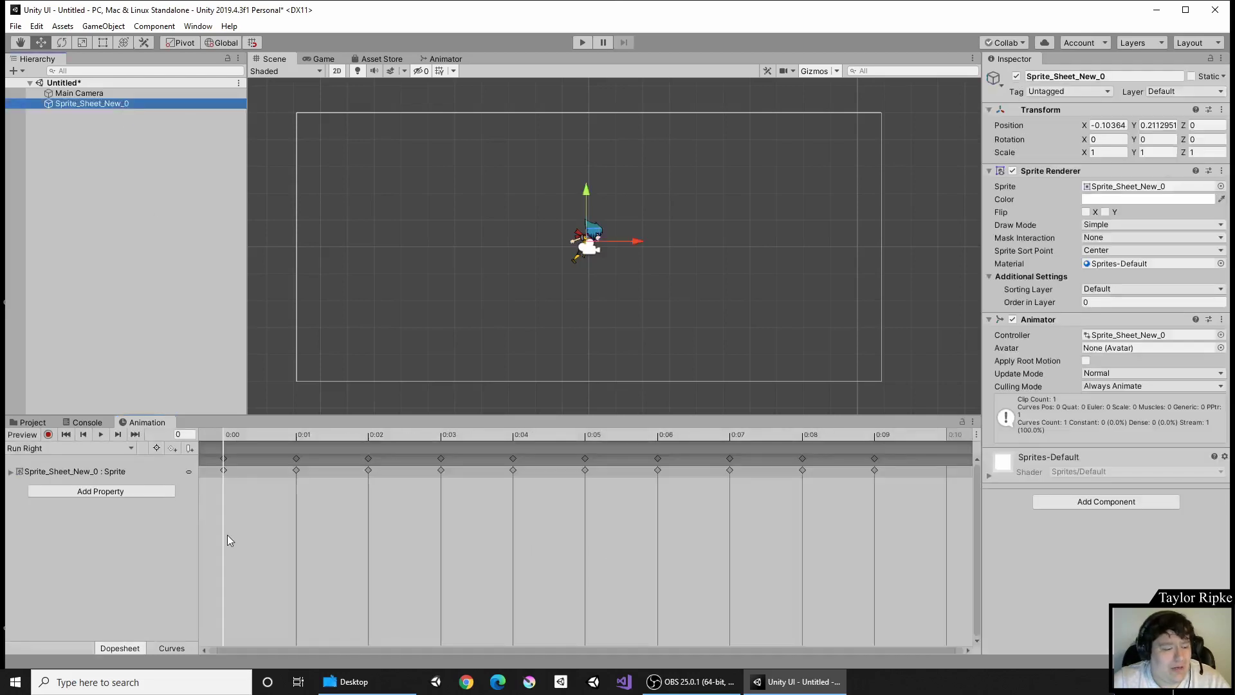
scroll(577, 478, down, 4)
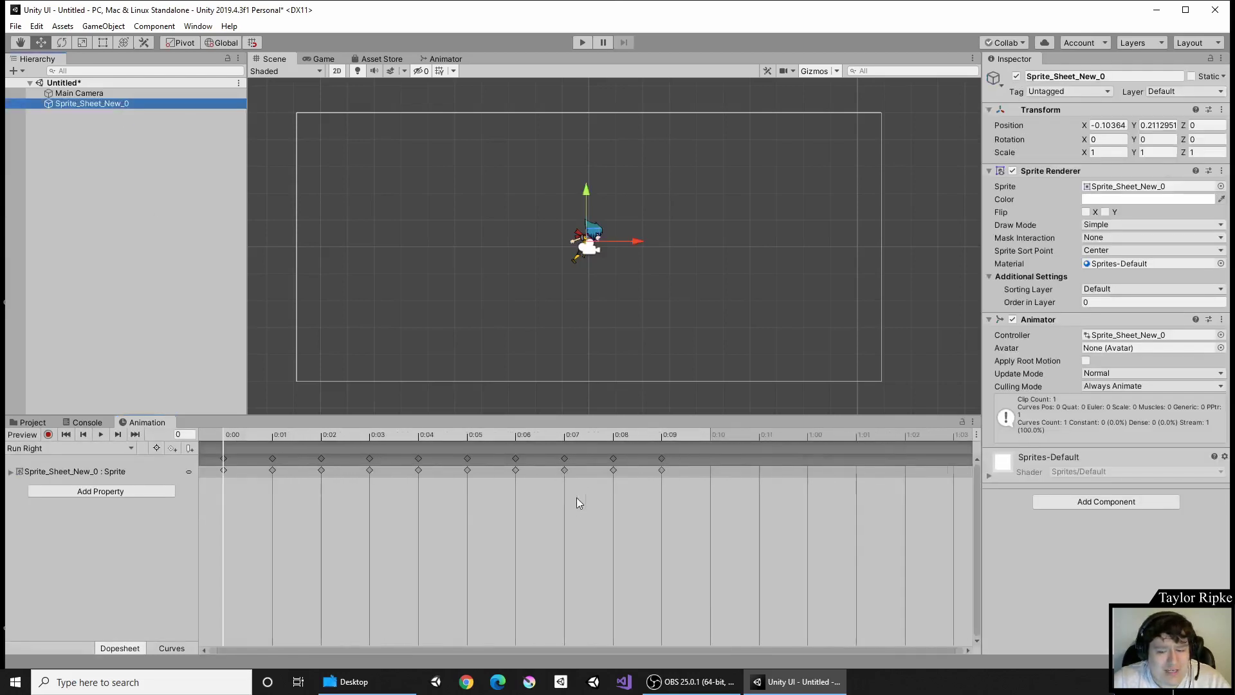
scroll(539, 529, down, 4)
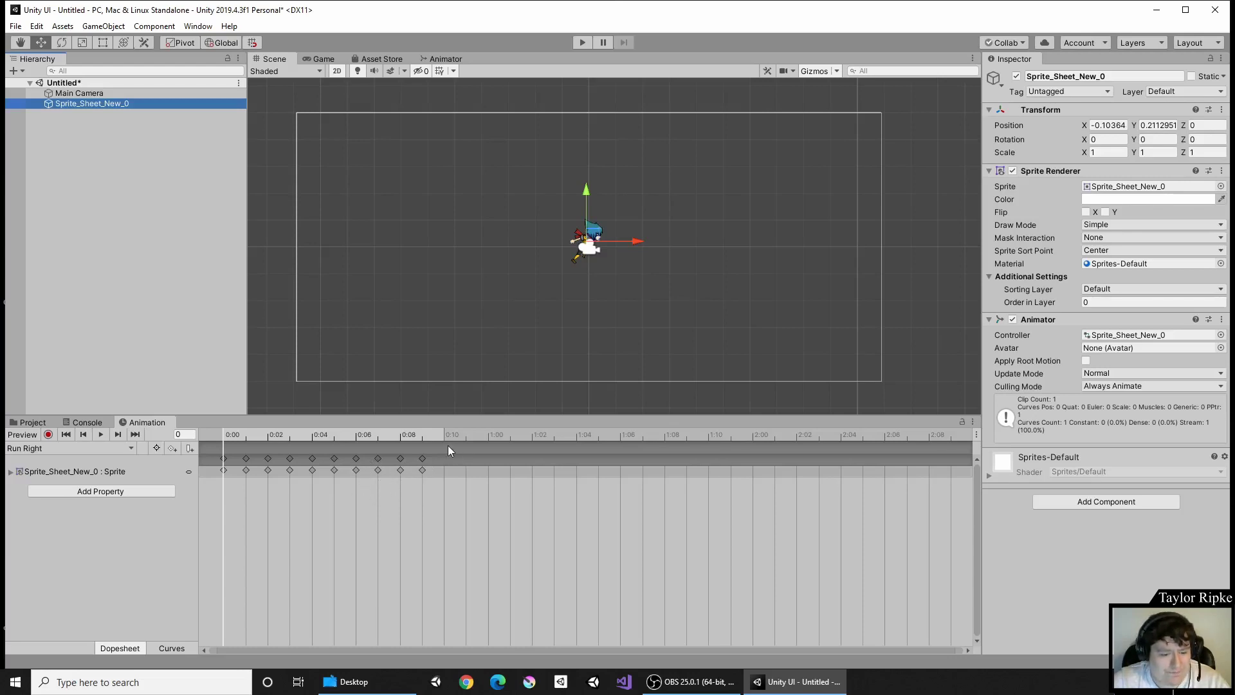
Step: Move the character to X -9.05 near the left edge of the camera frame and return the playhead to frame 0
drag(372, 442, 453, 438)
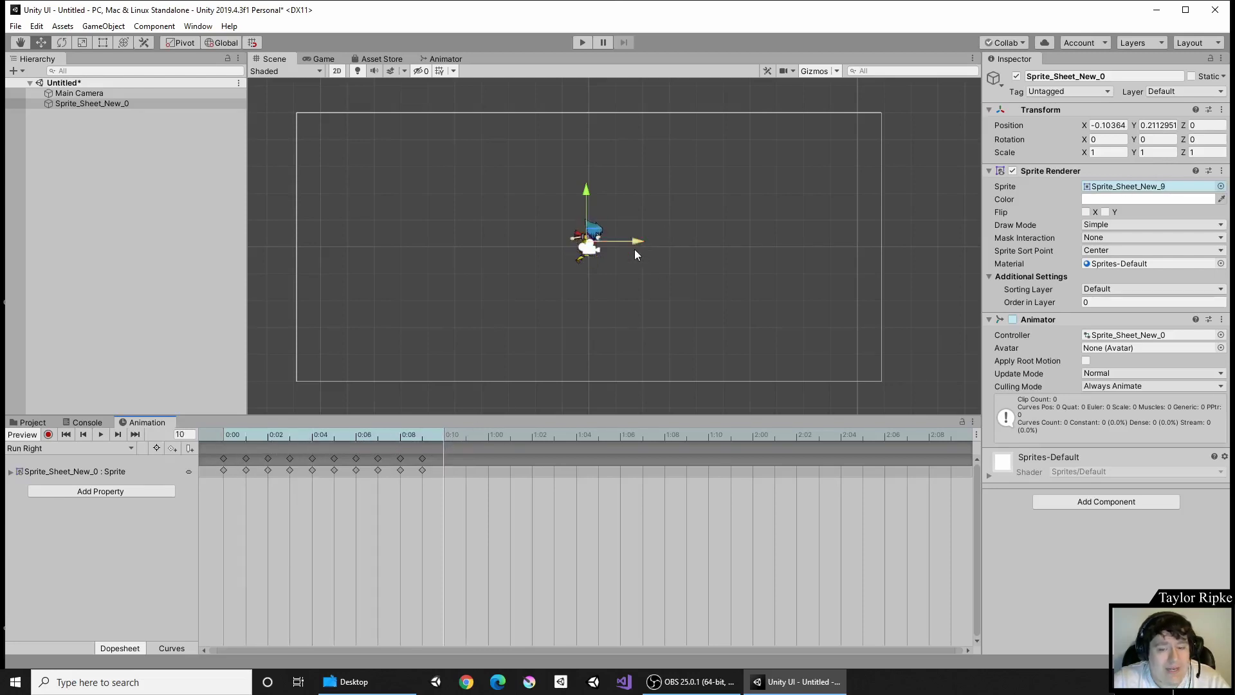
drag(636, 238, 399, 254)
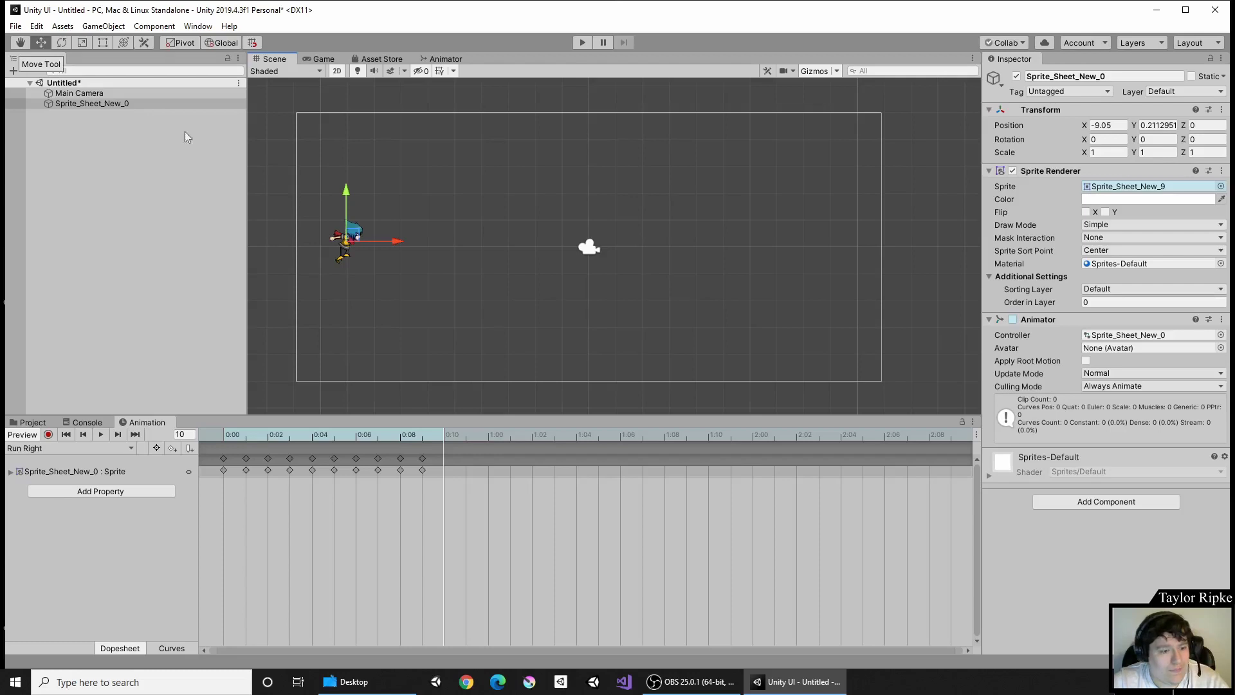
drag(353, 433, 206, 416)
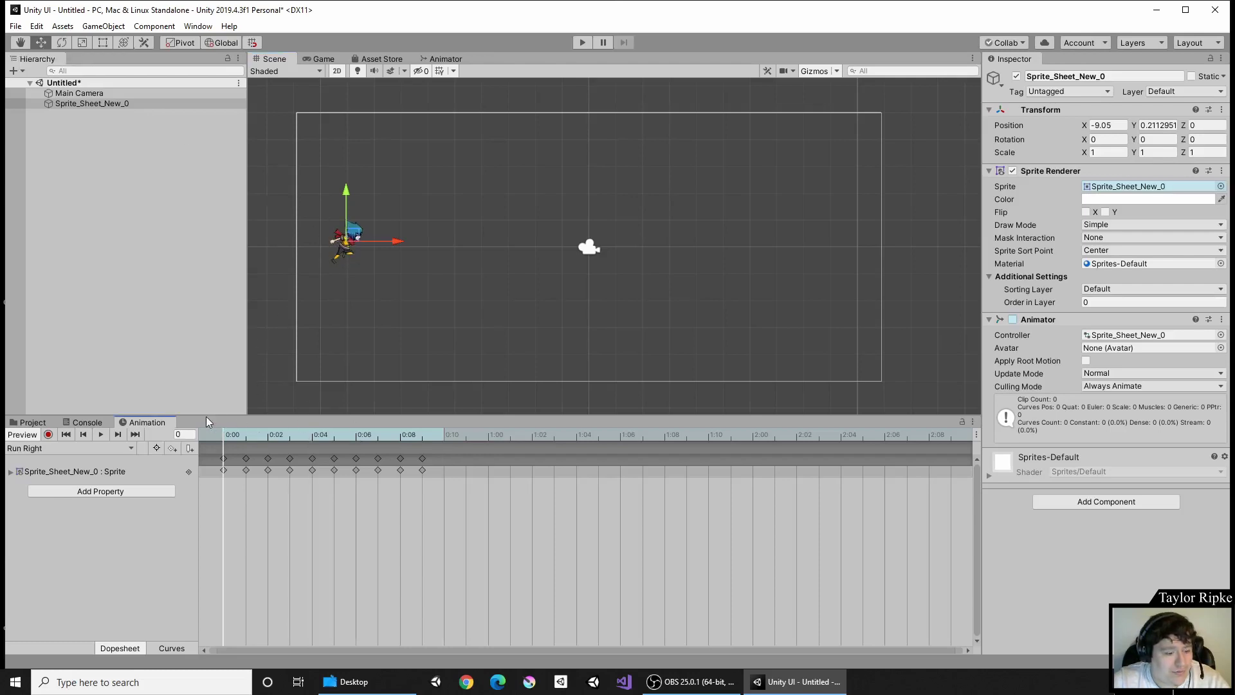
click(48, 434)
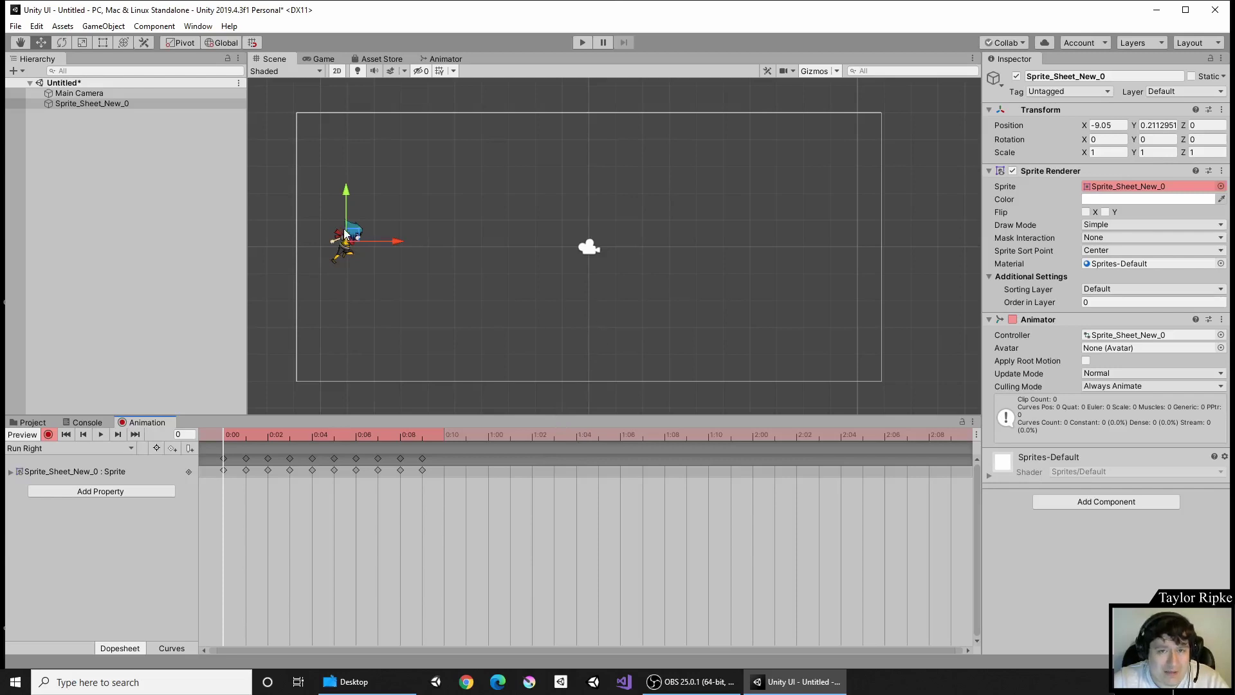
click(49, 436)
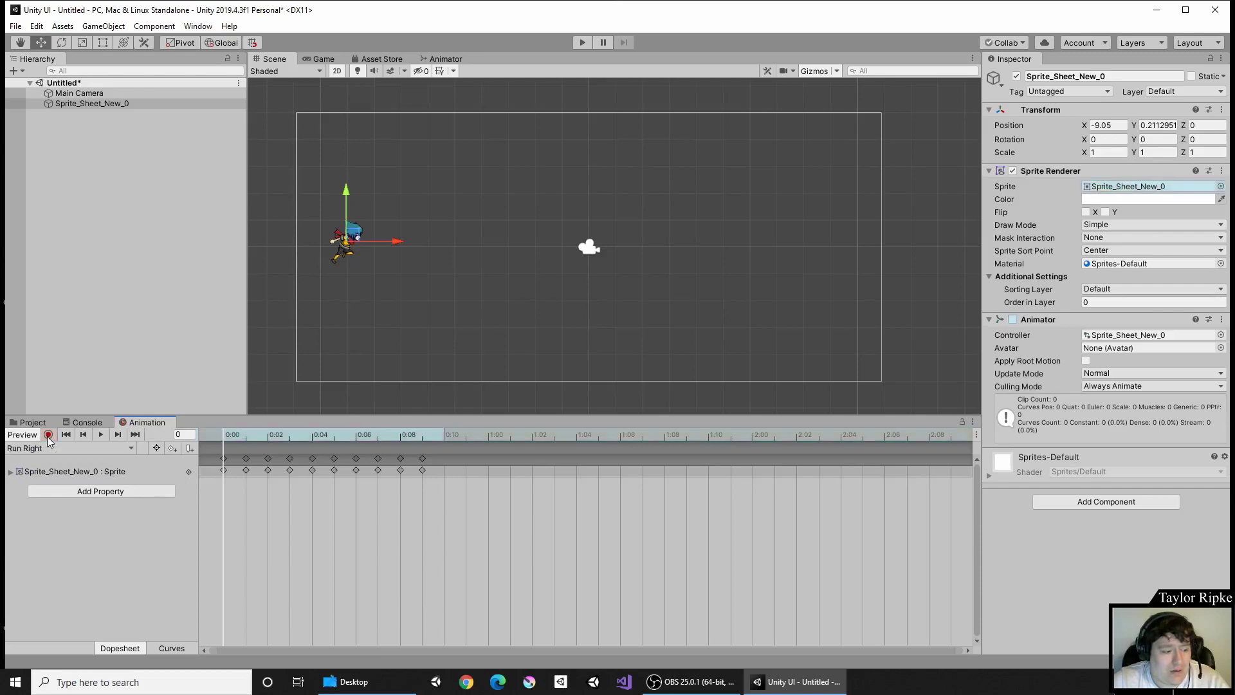
Step: Add the Transform Position property to the Run Right animation of Sprite_Sheet_New_0
click(44, 491)
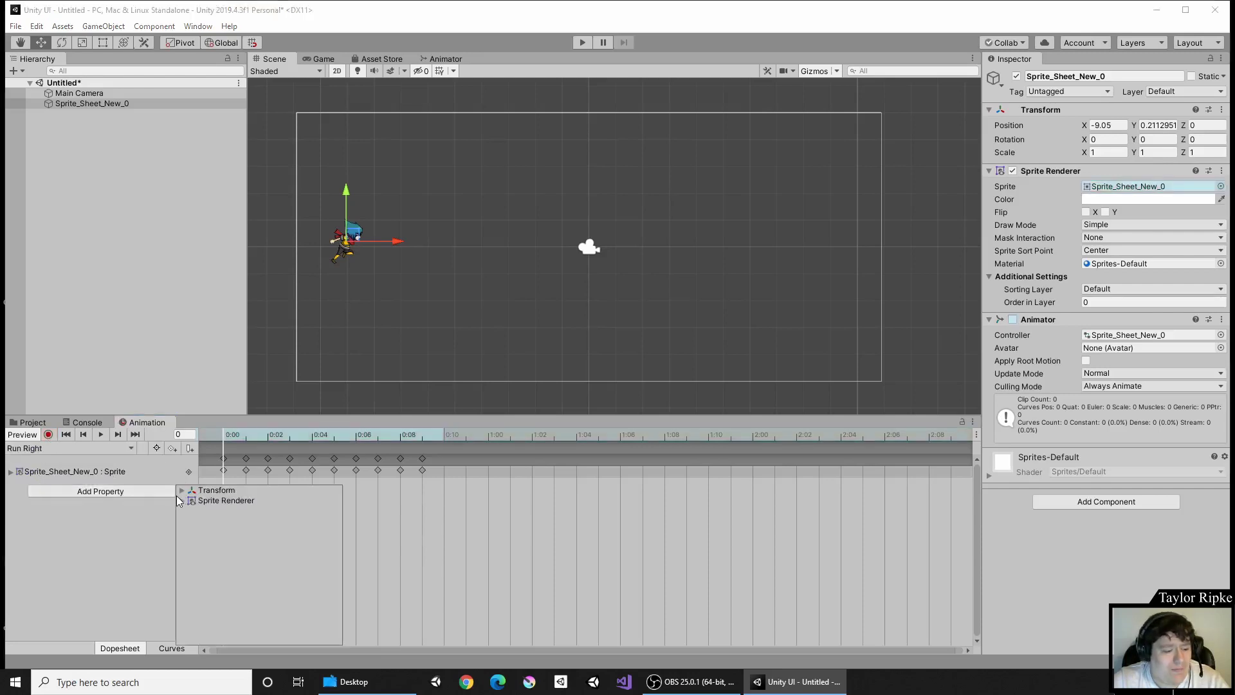
click(181, 492)
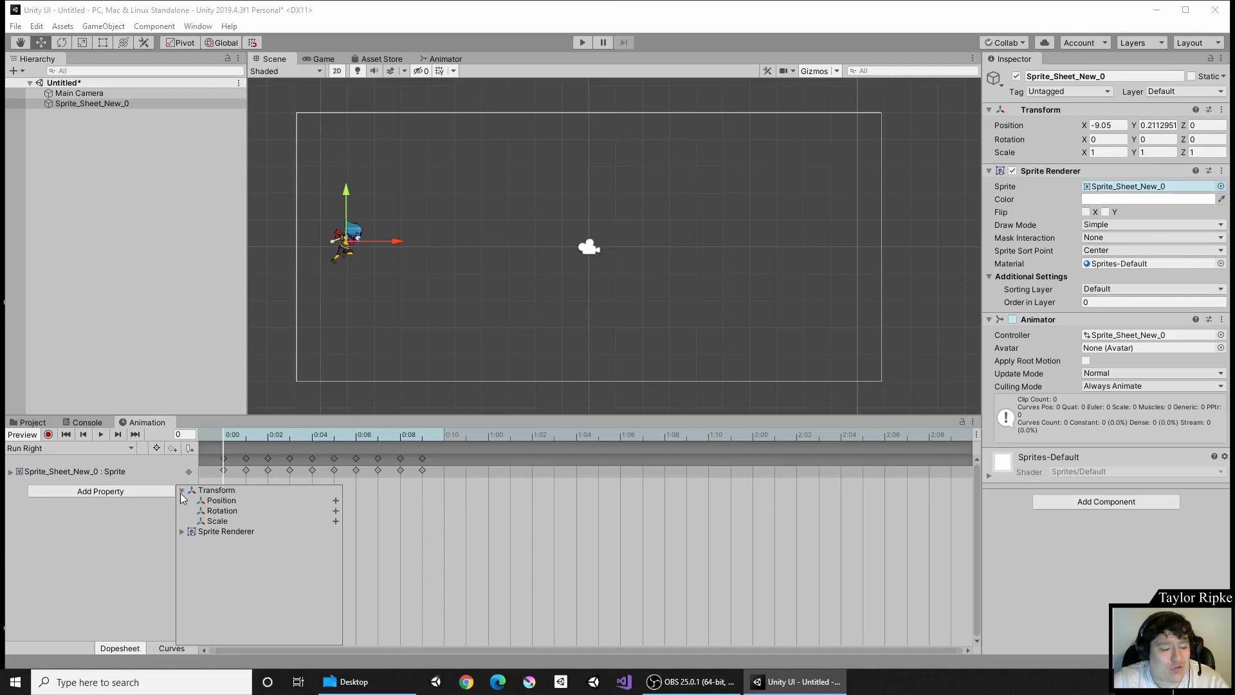
click(335, 499)
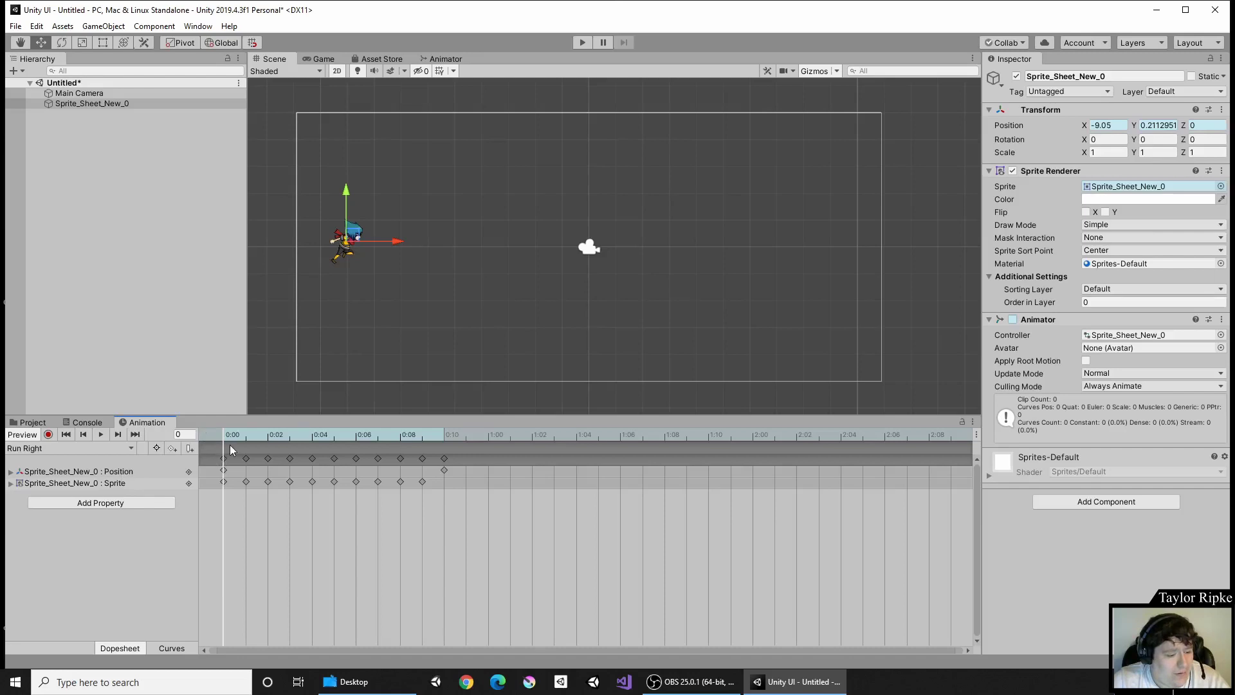
mouse_move(230, 445)
mouse_down()
mouse_move(383, 432)
mouse_move(473, 441)
mouse_move(226, 440)
mouse_up()
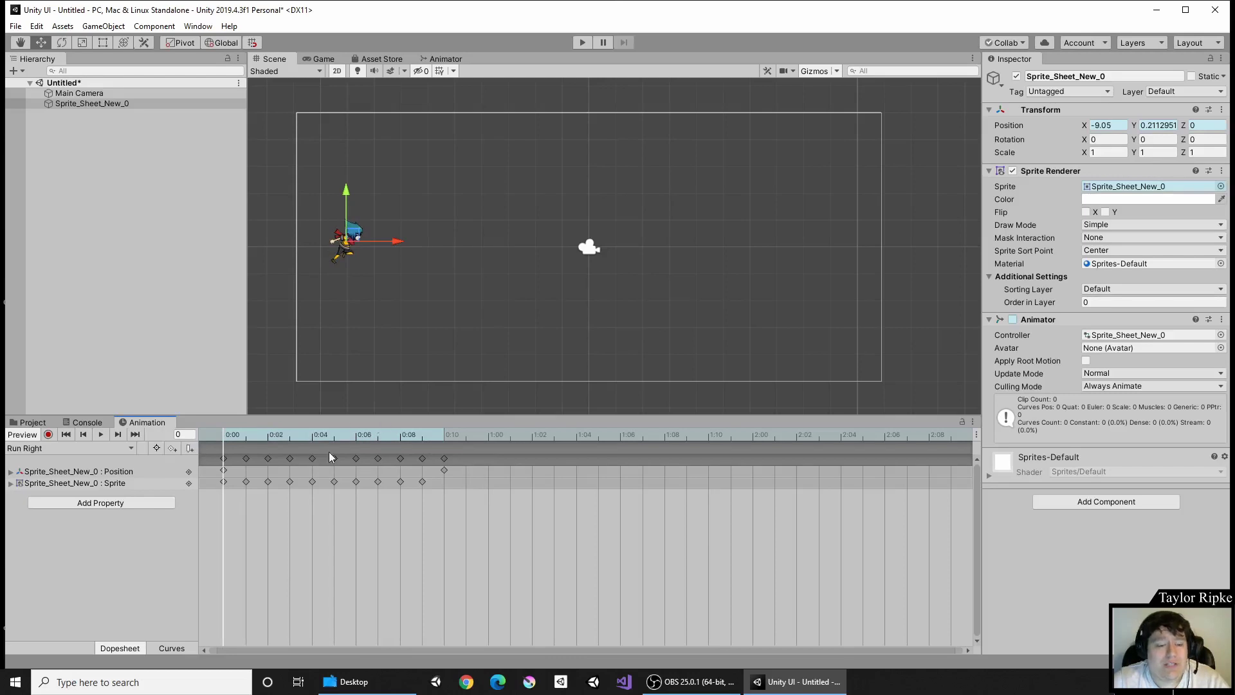
click(223, 470)
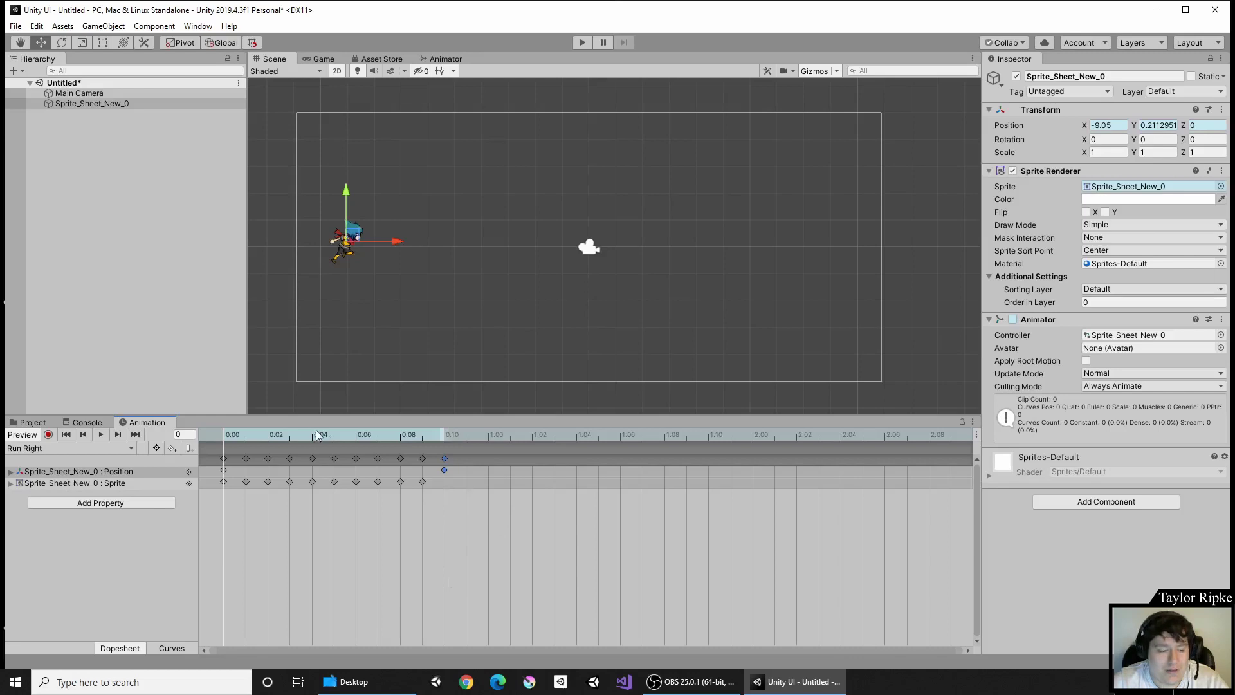
Step: Turn on keyframe recording, move the character to X -3.54 at frame 10, and preview the clip
drag(296, 430, 446, 437)
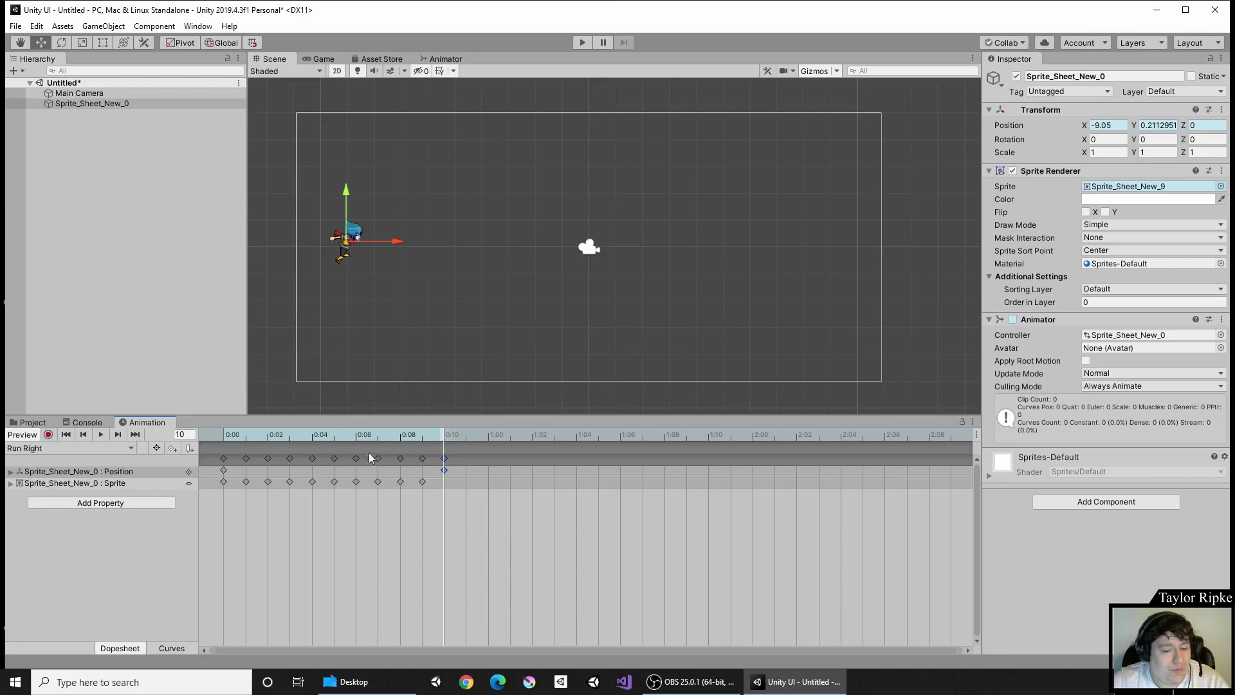
click(48, 434)
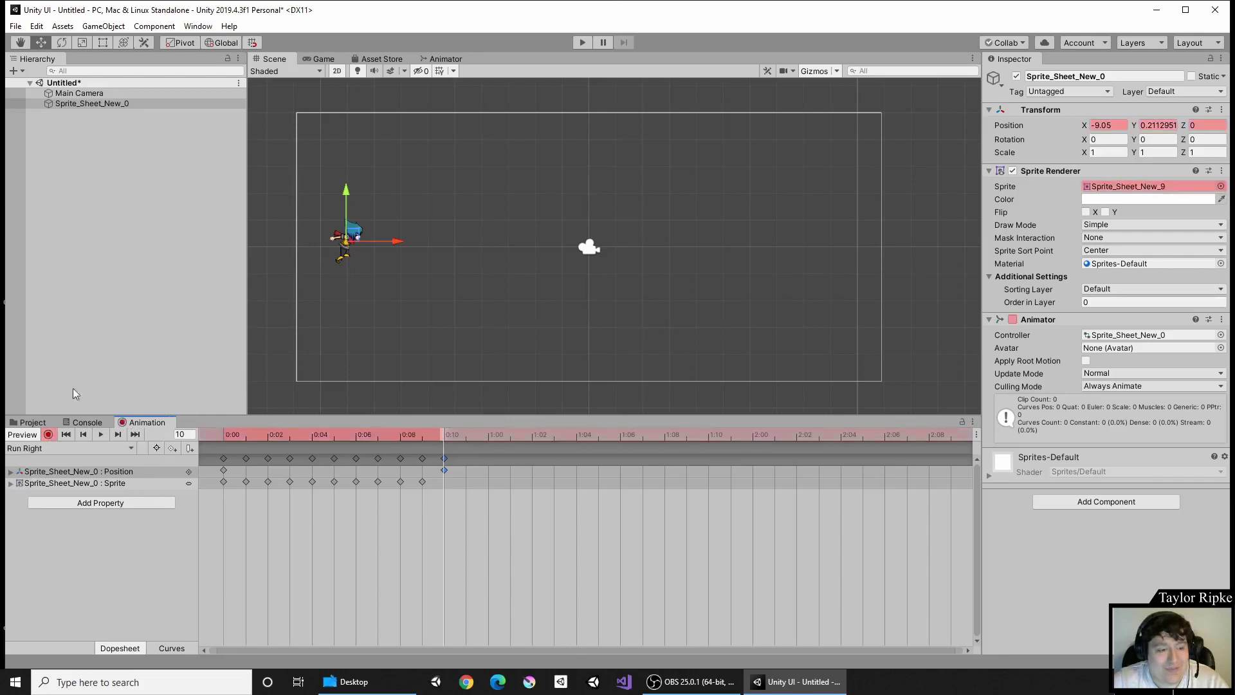
drag(400, 242, 548, 260)
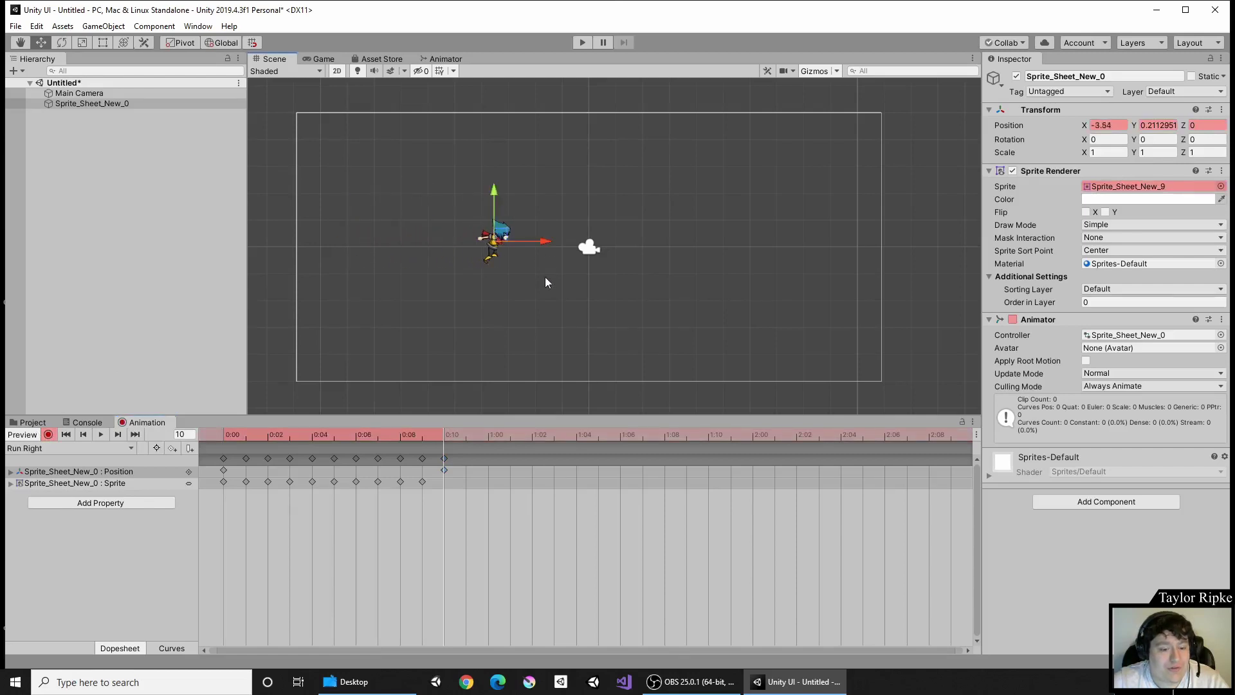
click(99, 435)
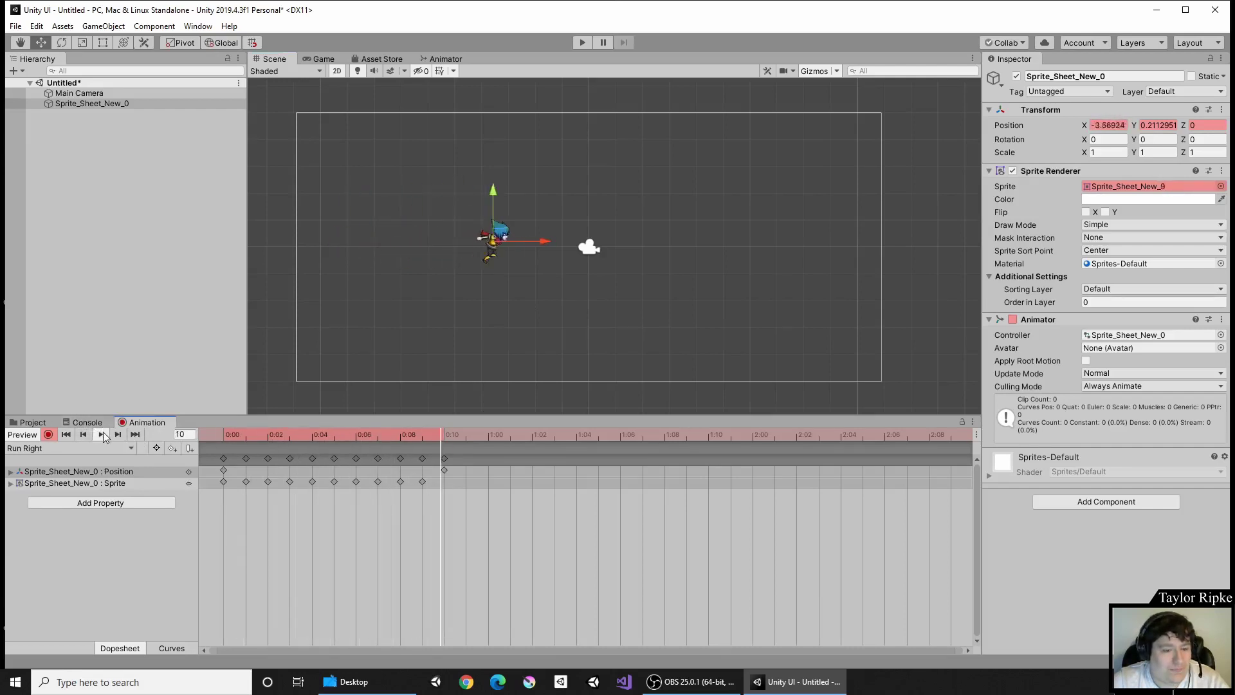
click(101, 435)
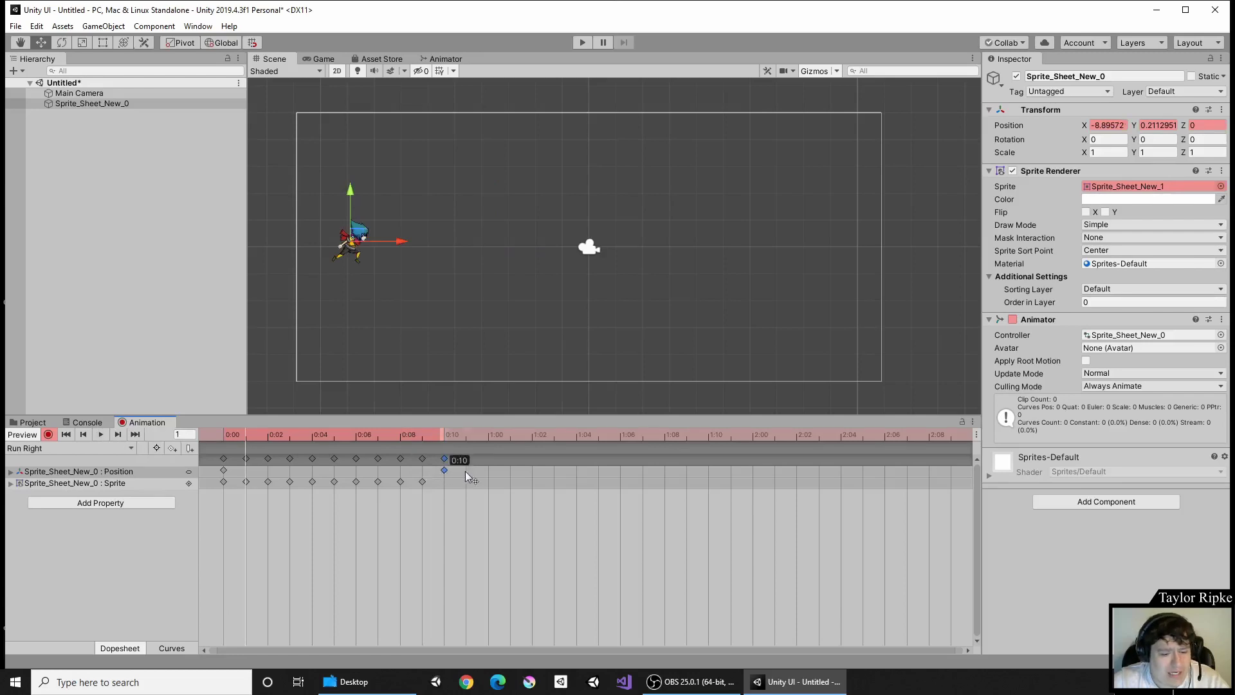
Step: Move the last Position keyframe to 2:00, preview the clip, and record the character's position at frame 24 as X 8.51
drag(762, 473, 762, 473)
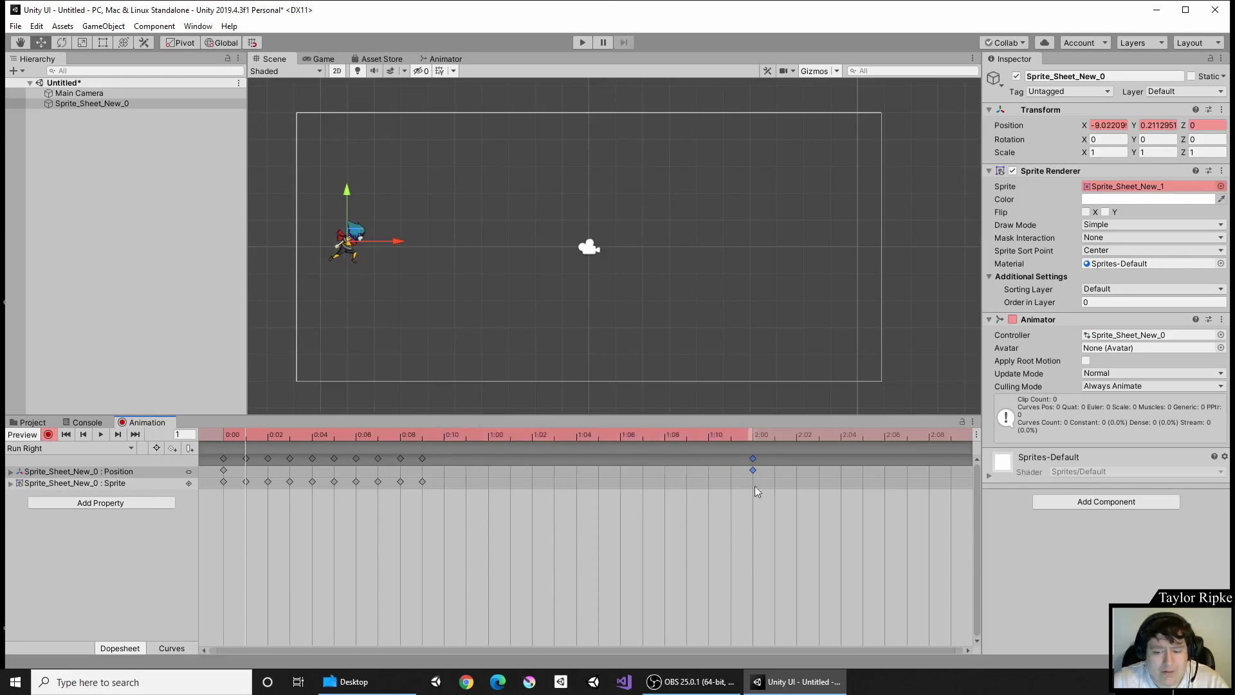
click(102, 438)
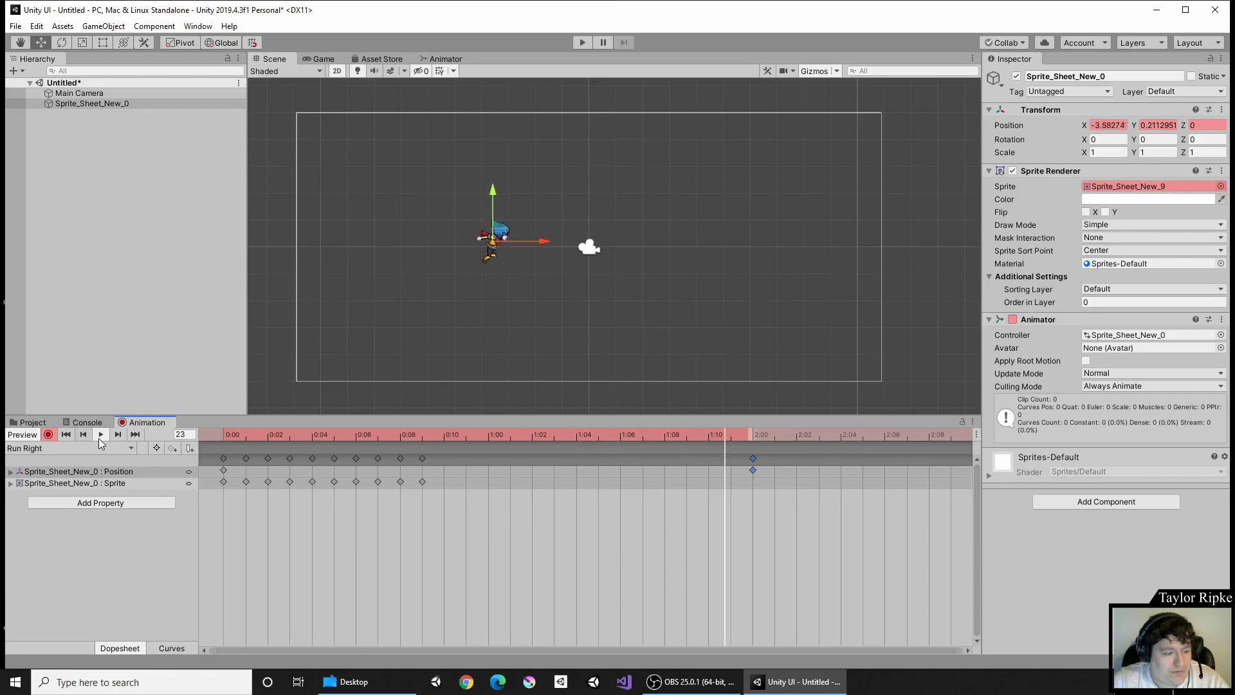
click(748, 437)
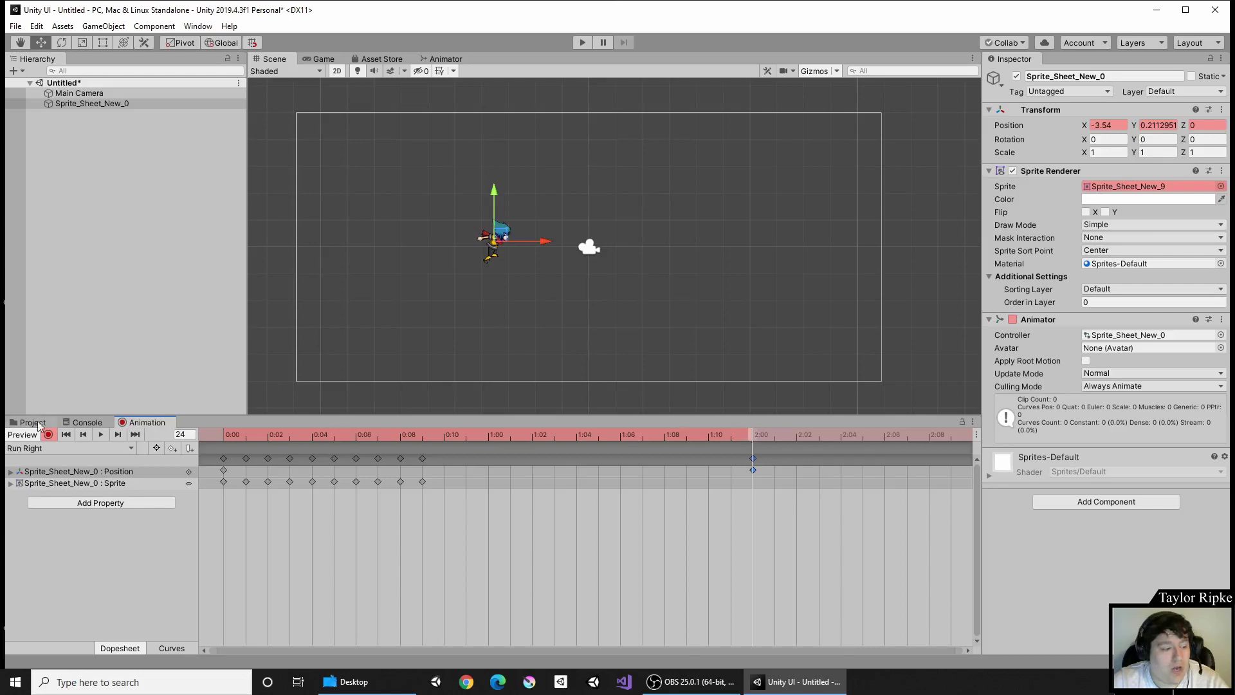
drag(542, 238, 866, 256)
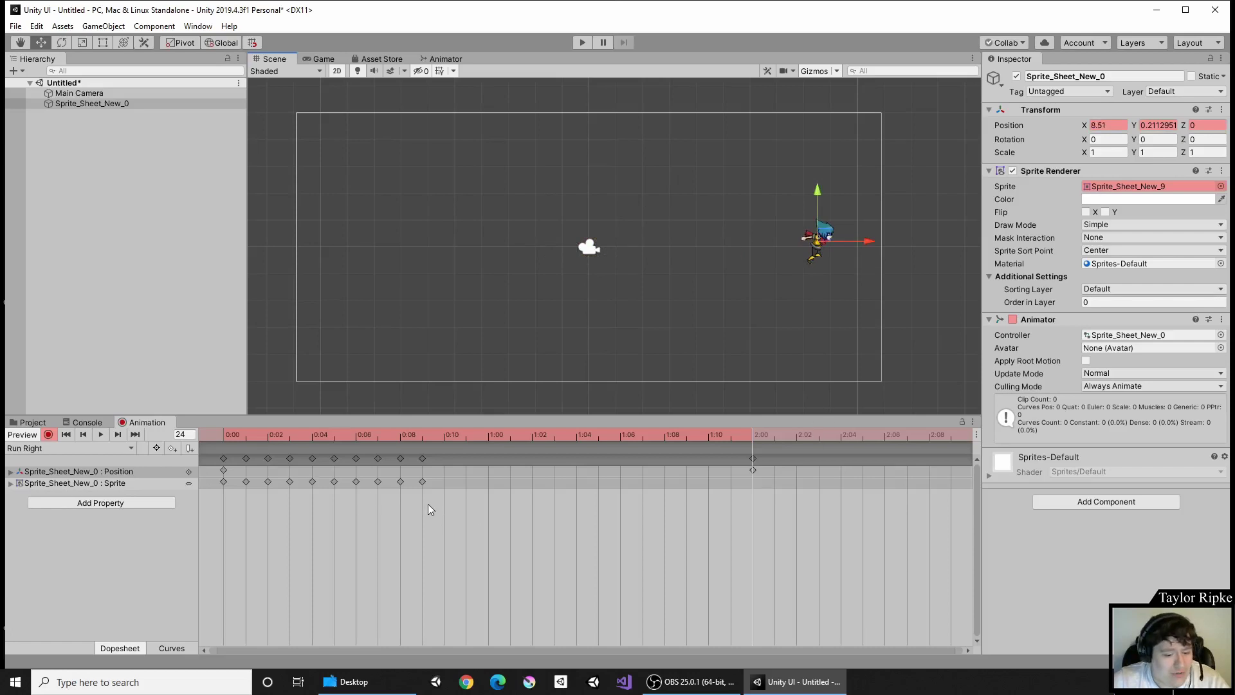
Step: Copy the Run Right keyframes from 0:00 to 0:09, paste them at frames 10 and 20, and preview the clip
click(421, 483)
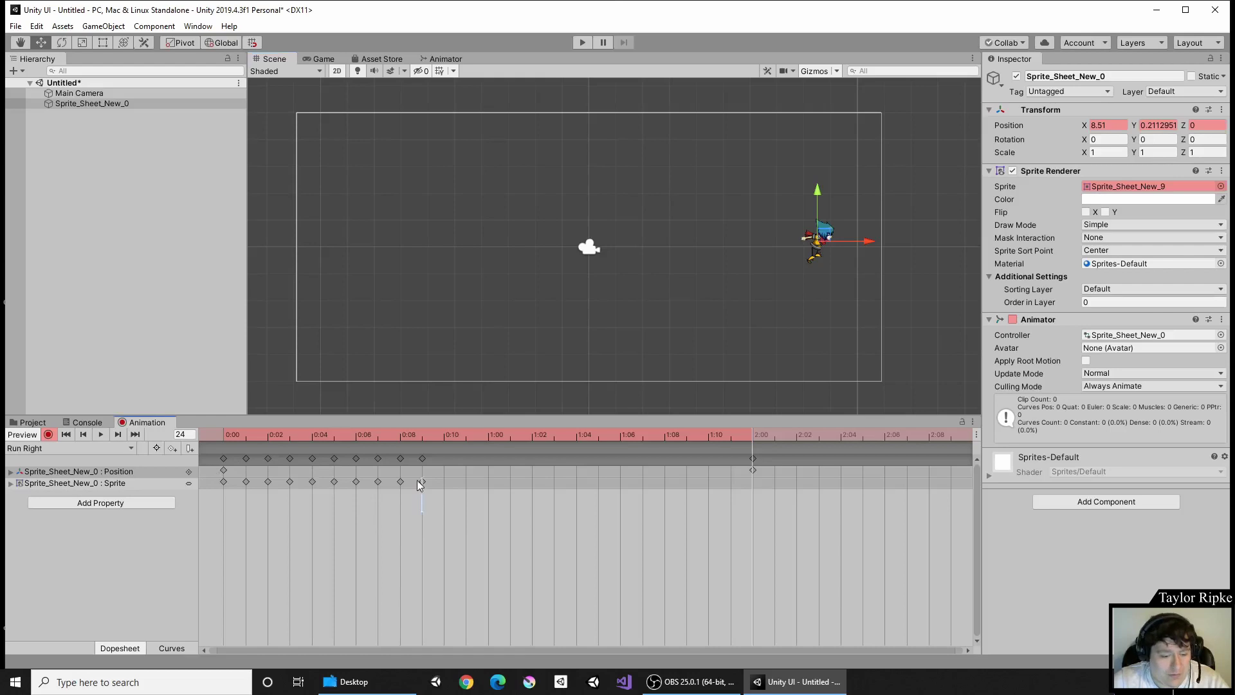
drag(398, 476, 214, 475)
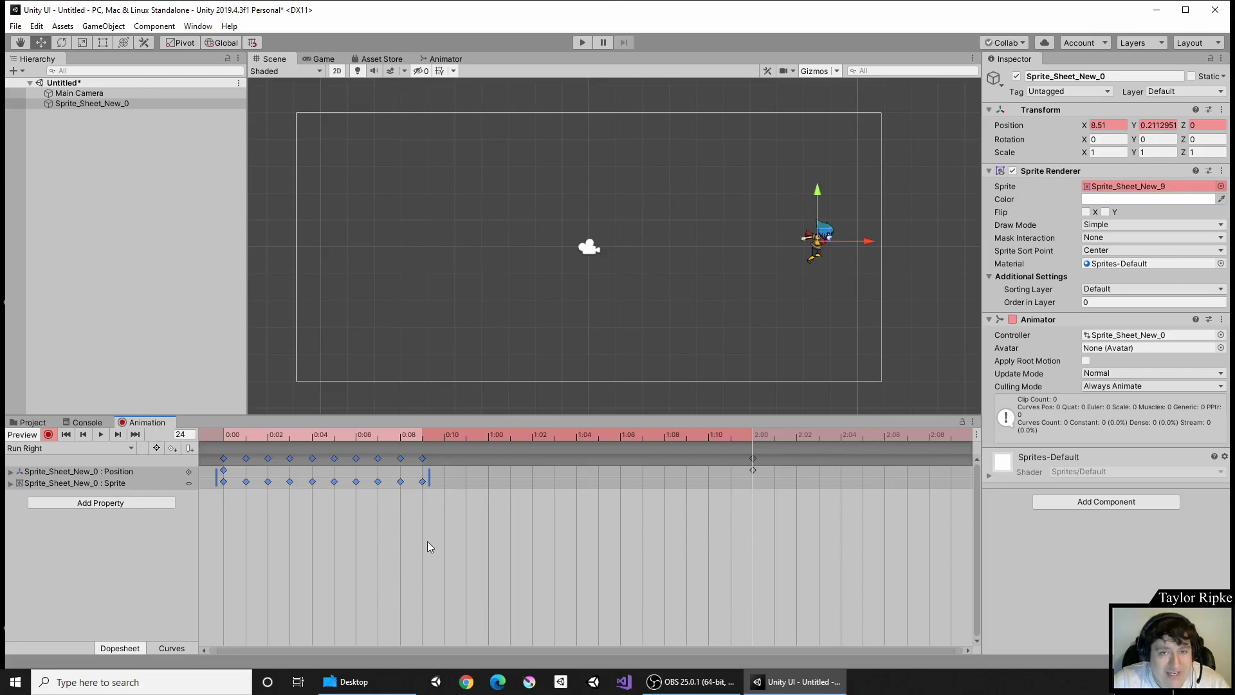
click(445, 436)
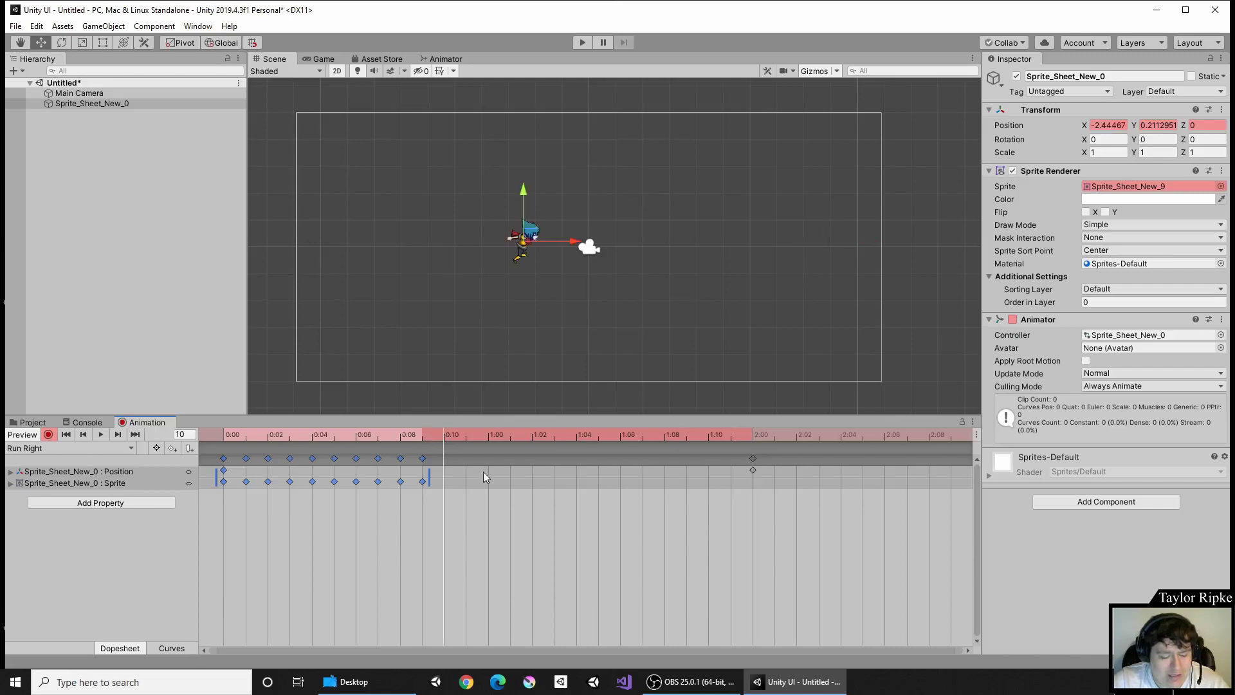
key(ctrl+v)
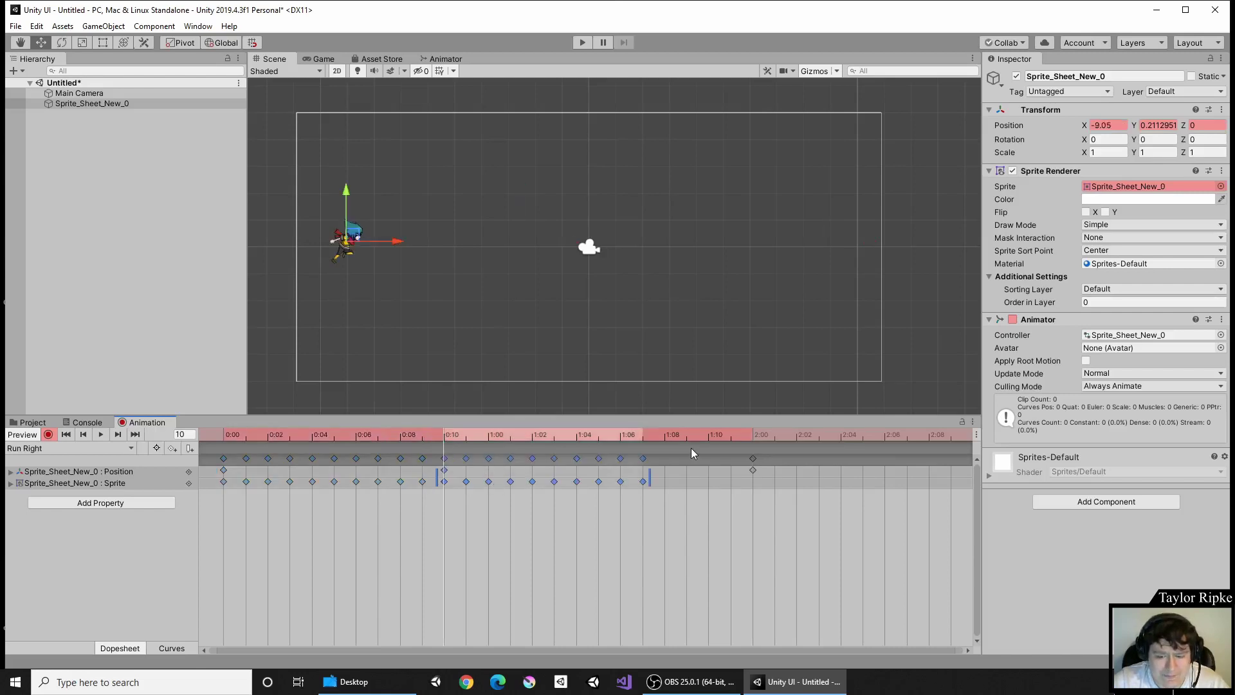
click(663, 435)
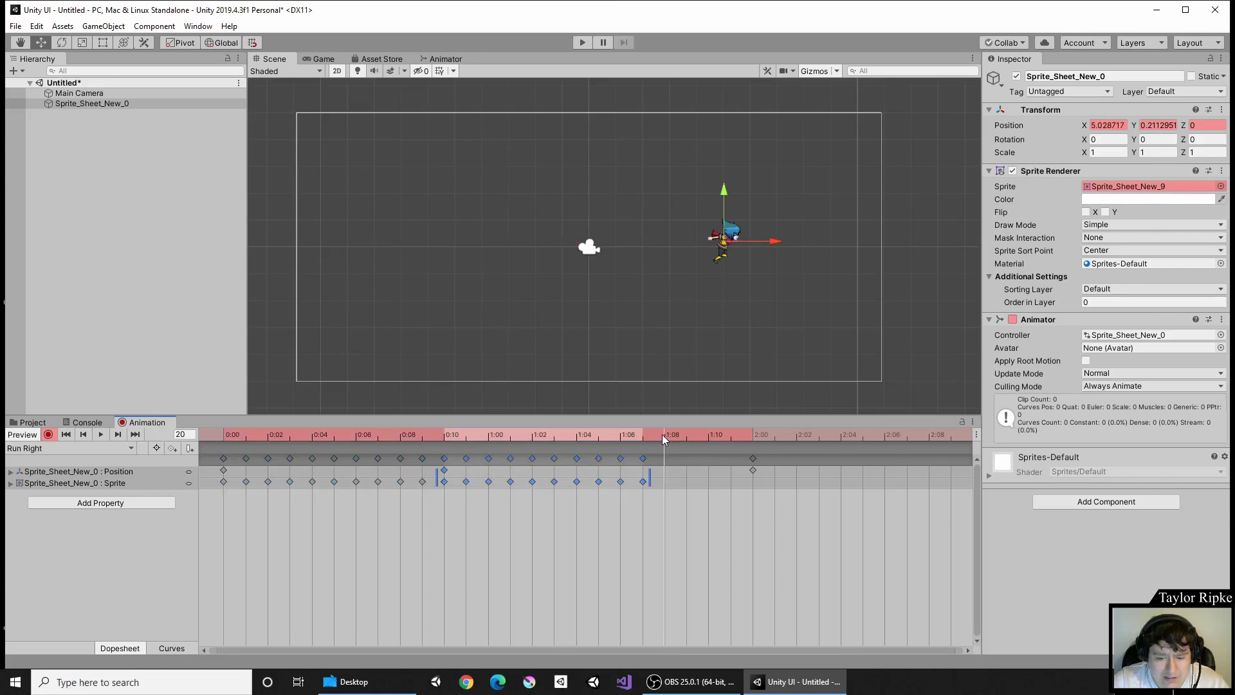
key(ctrl+v)
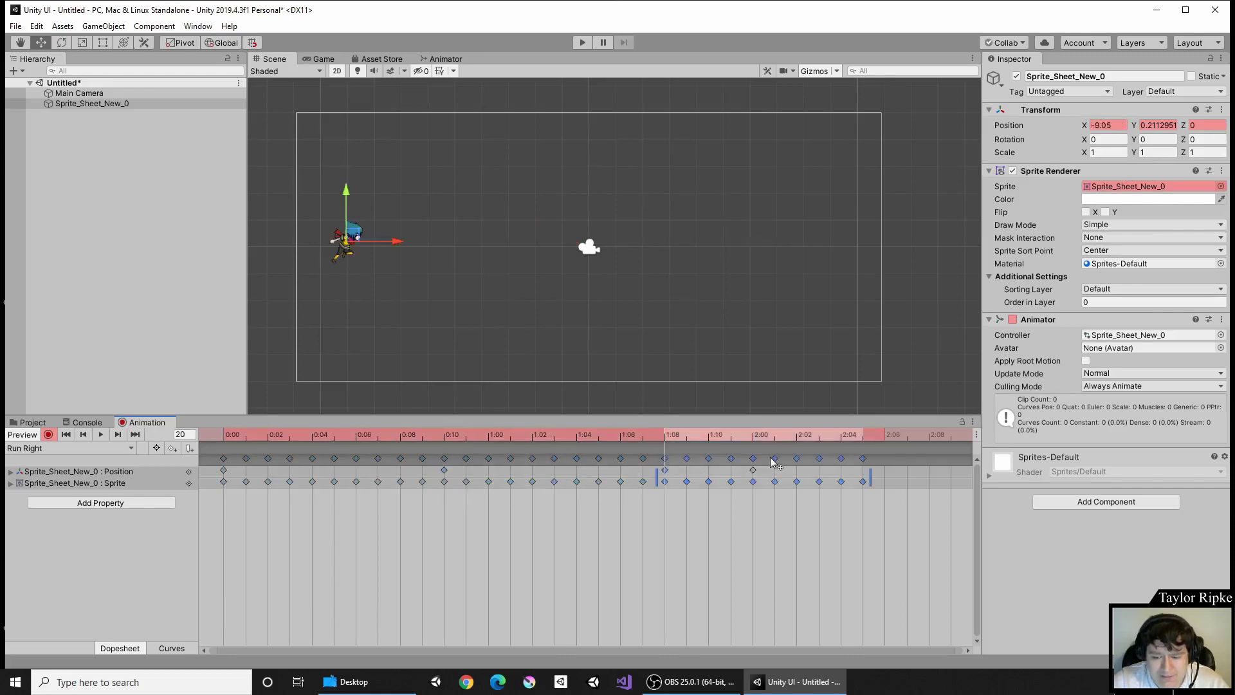
double_click(751, 470)
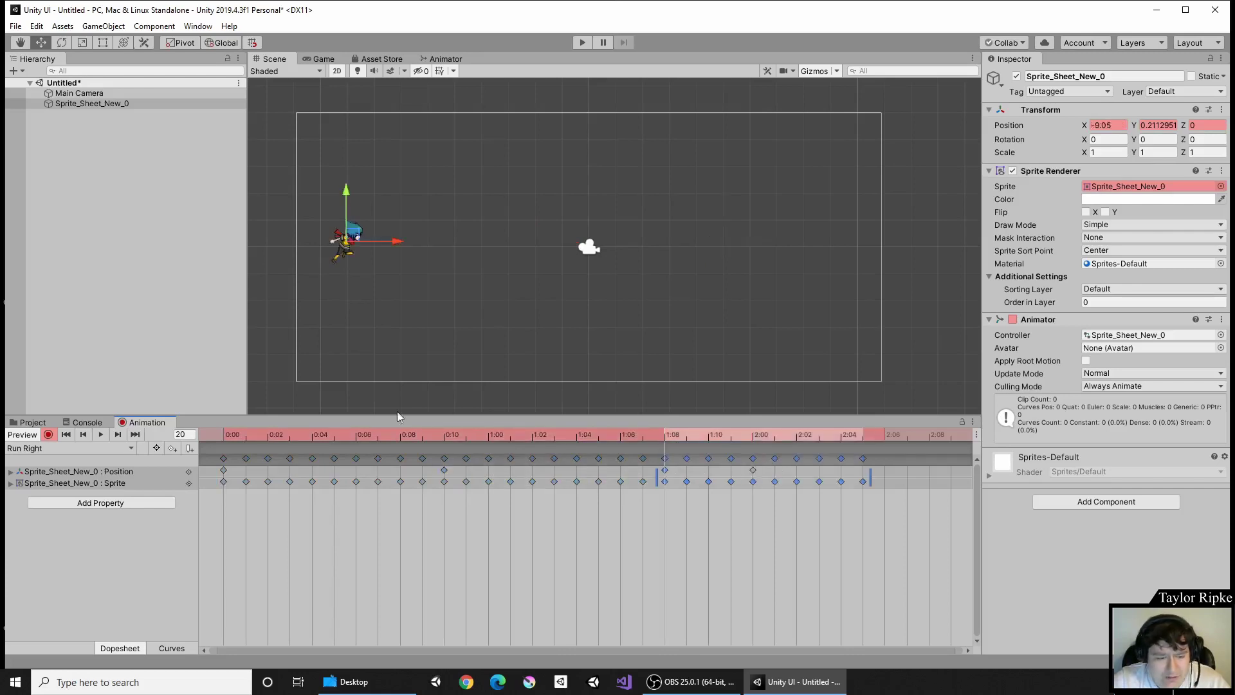
click(101, 435)
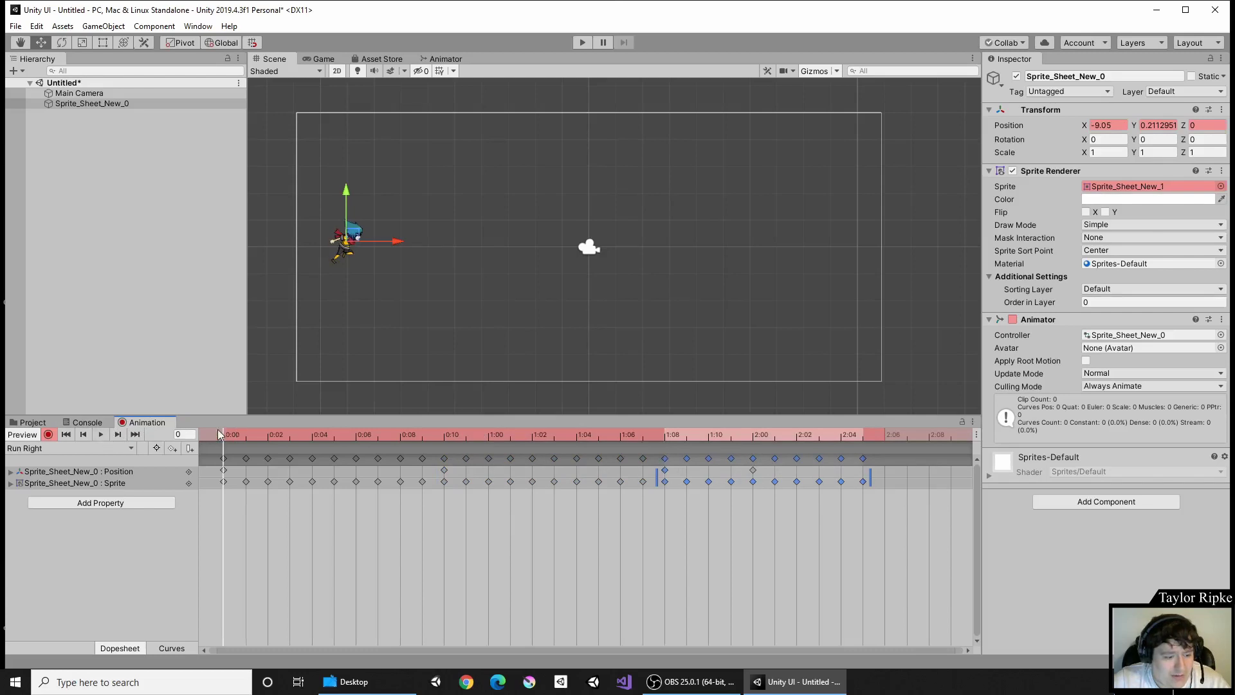
click(100, 435)
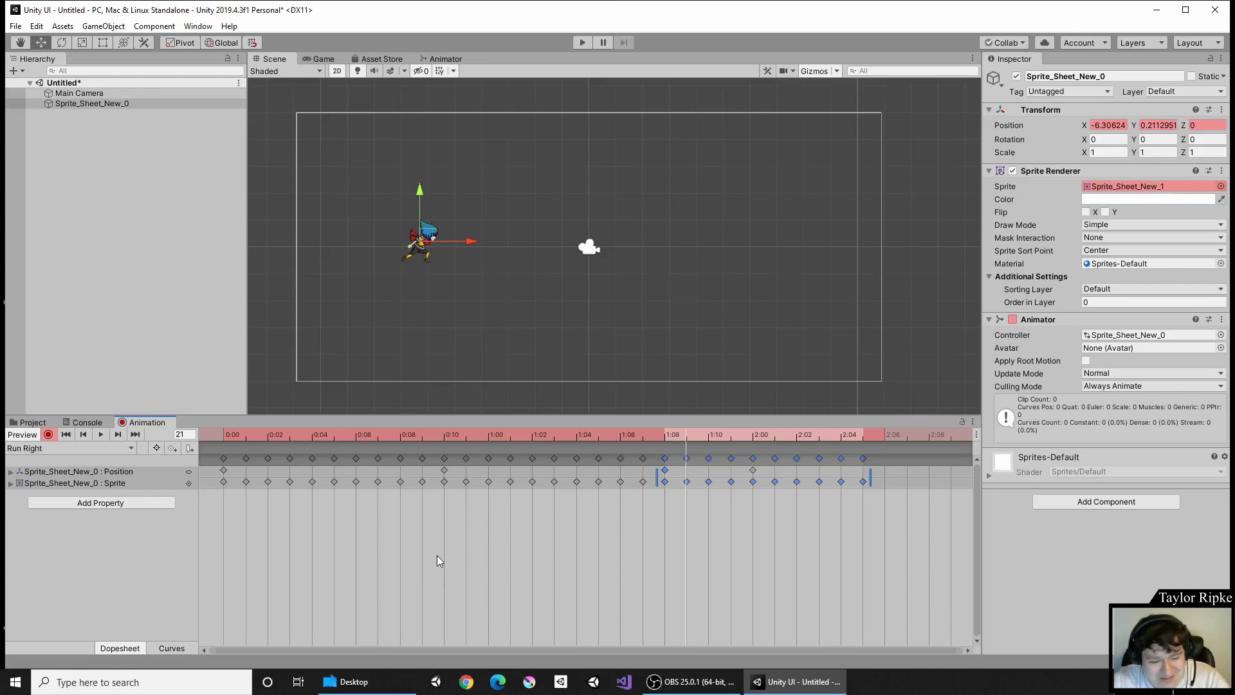
Step: Delete the extra Position keyframes at 0:10 and 1:08 in the Run Right animation and preview the clip
click(444, 471)
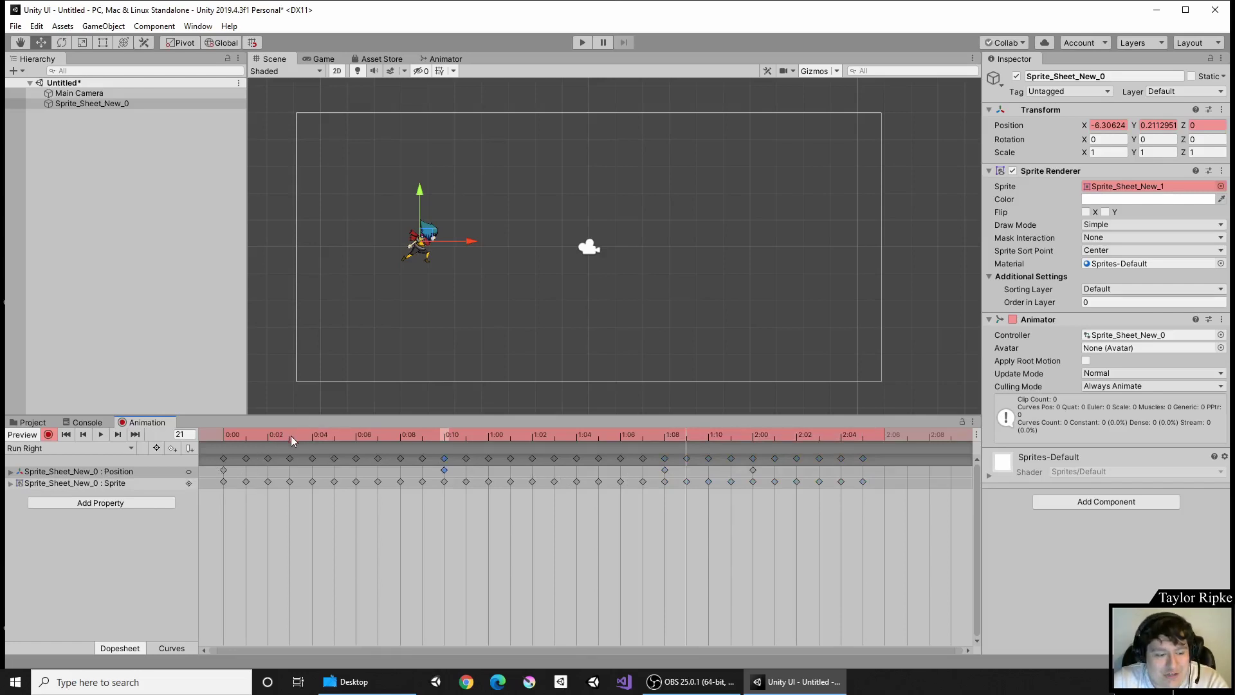
drag(290, 434, 219, 449)
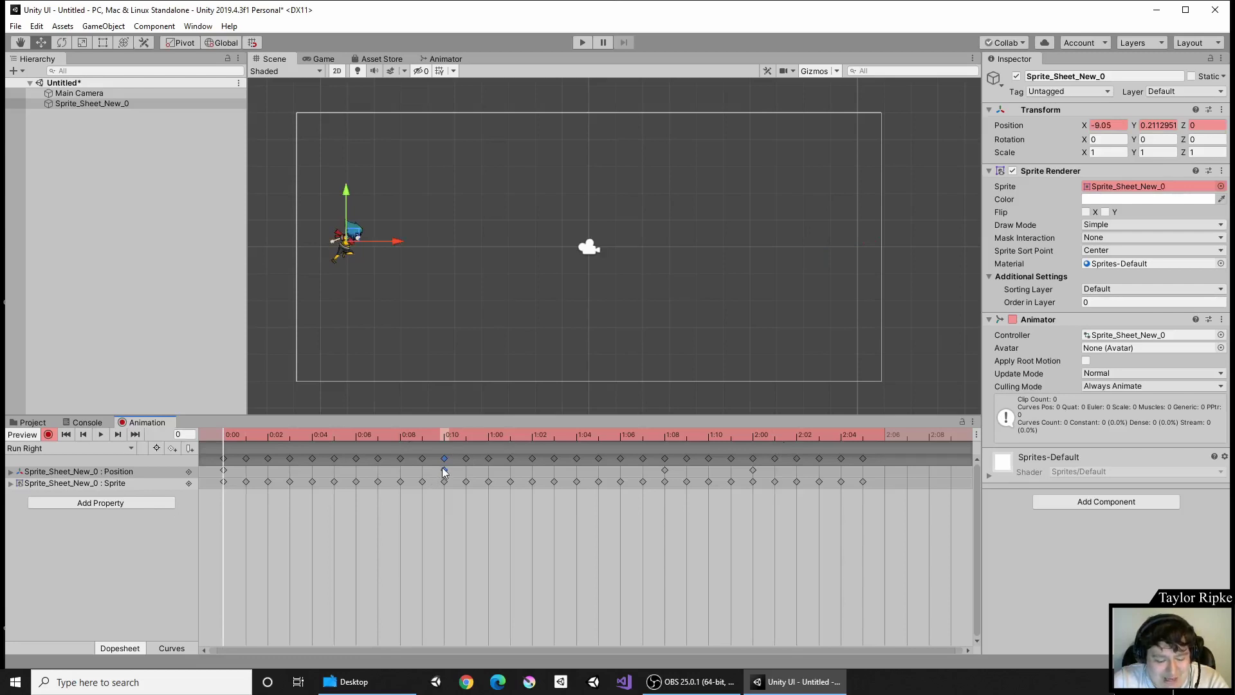
key(Delete)
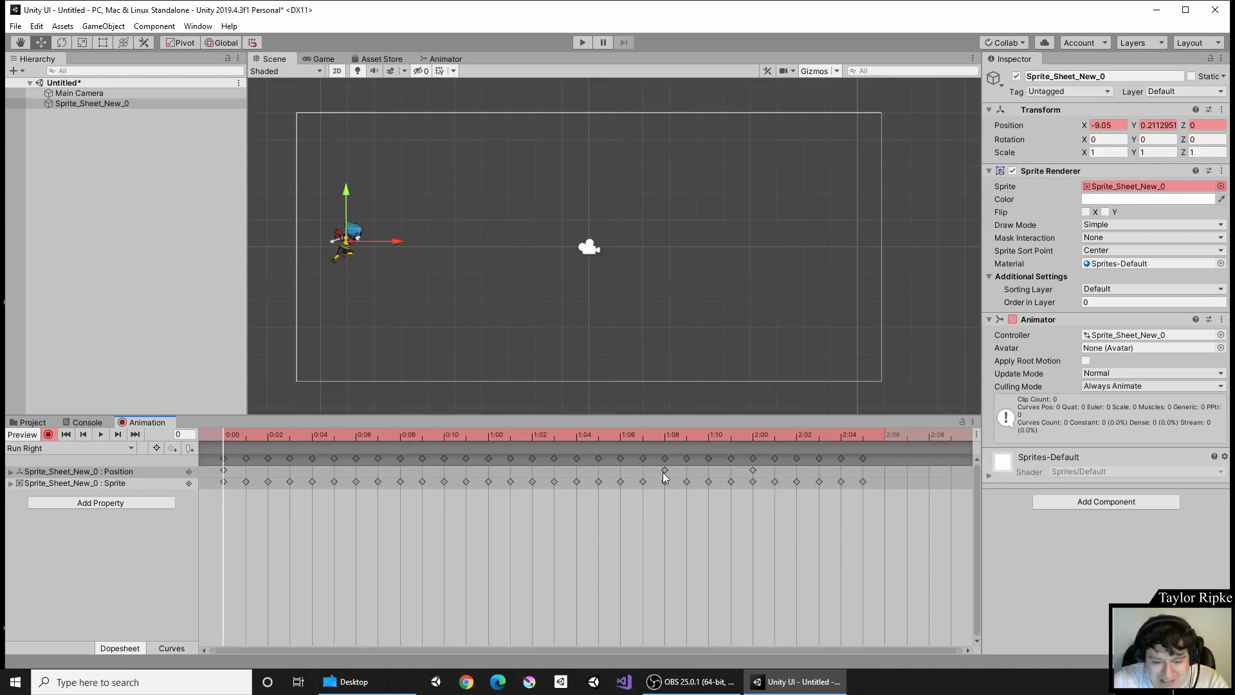
click(665, 470)
key(Delete)
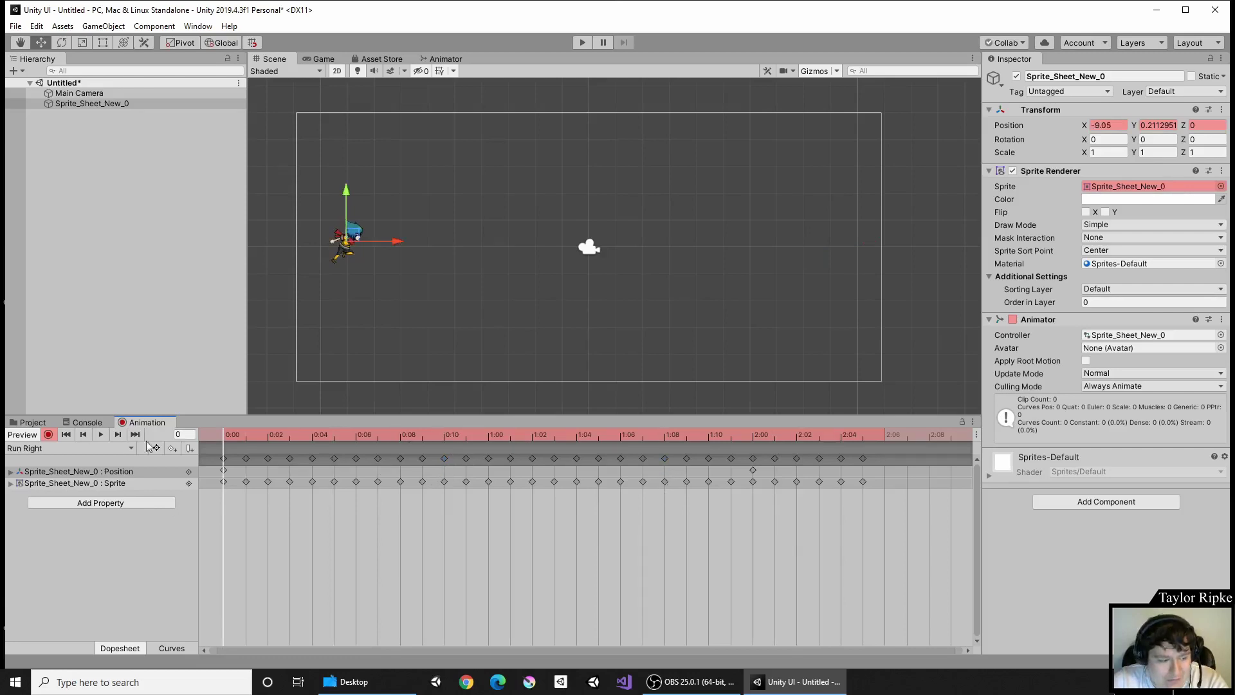
click(105, 437)
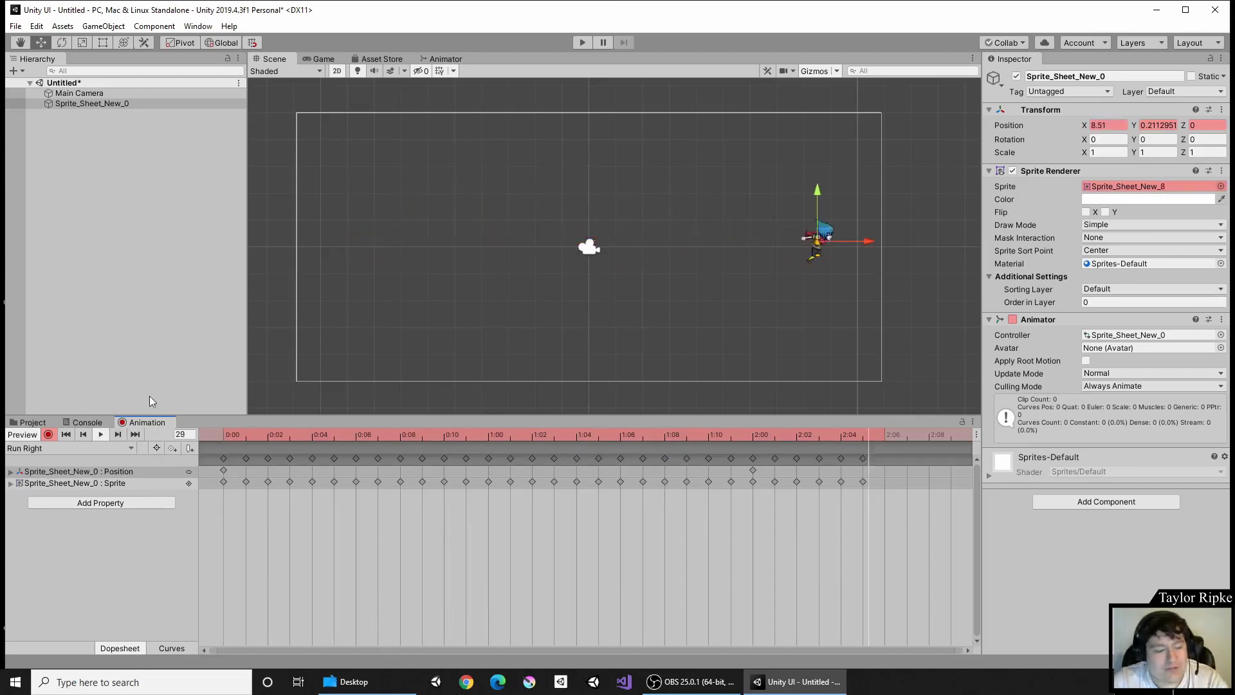
click(98, 442)
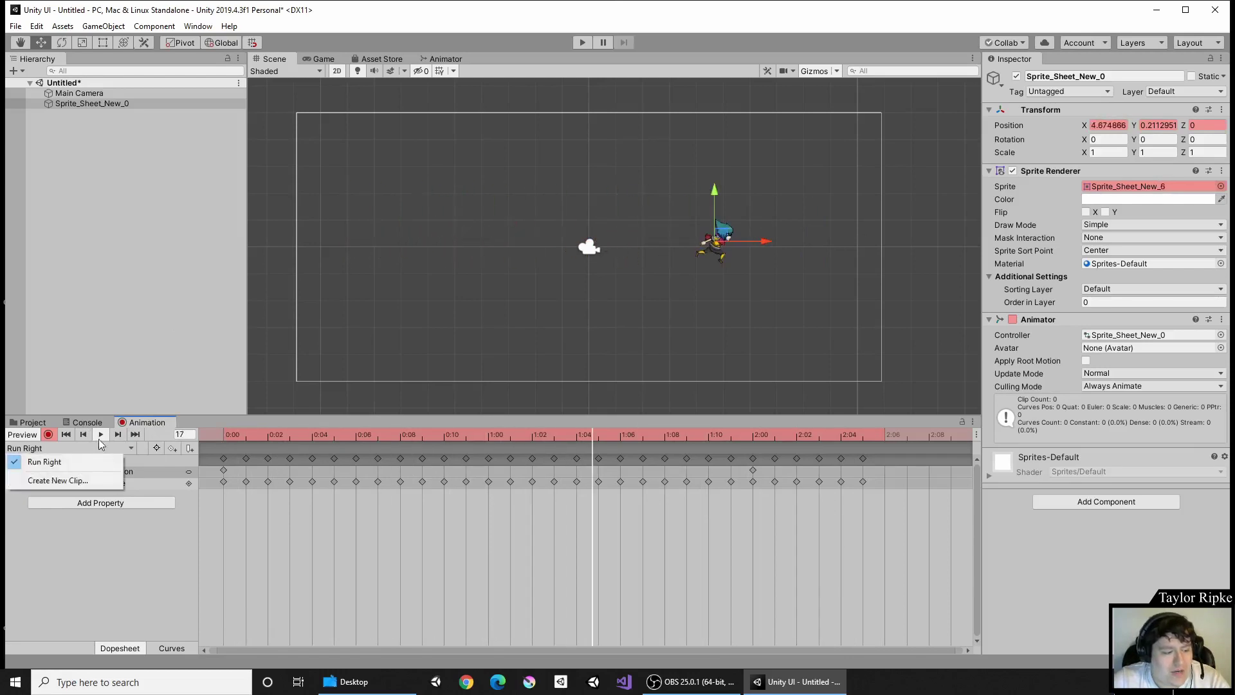
click(100, 439)
click(101, 435)
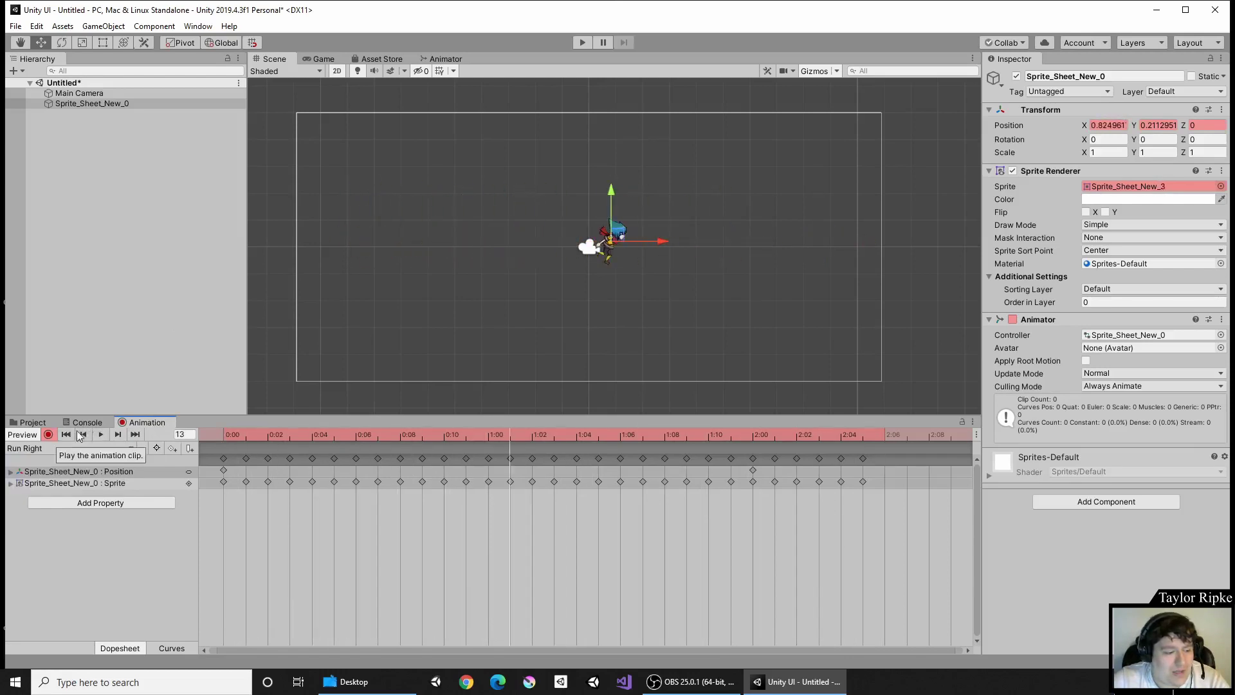
Step: Move the last Position keyframe to 2:05, in line with the last Sprite keyframe, and return the playhead to frame 0
click(753, 470)
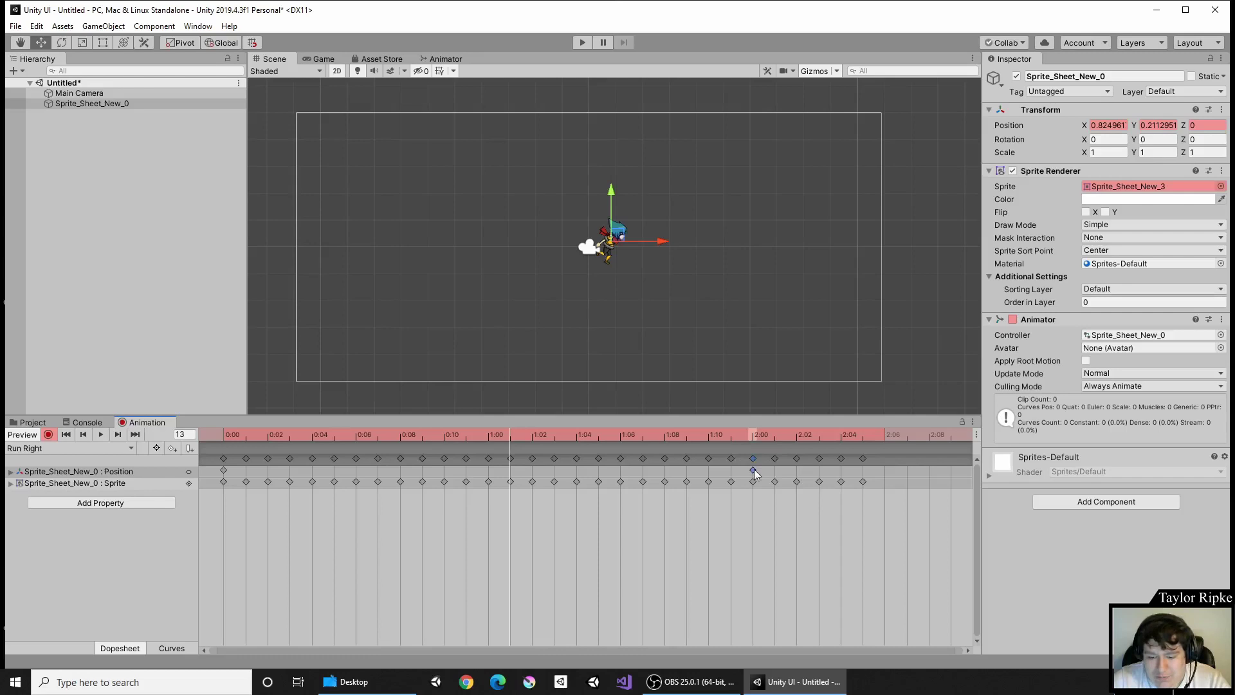
drag(754, 470, 862, 469)
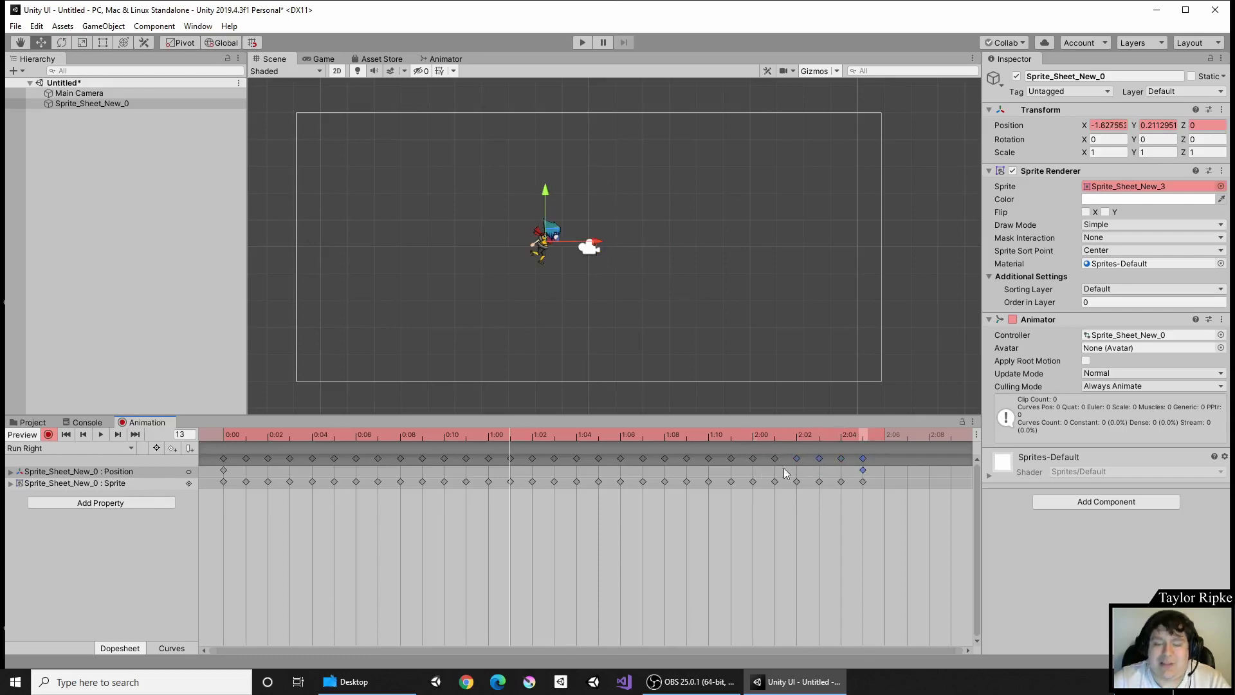
drag(255, 435, 156, 435)
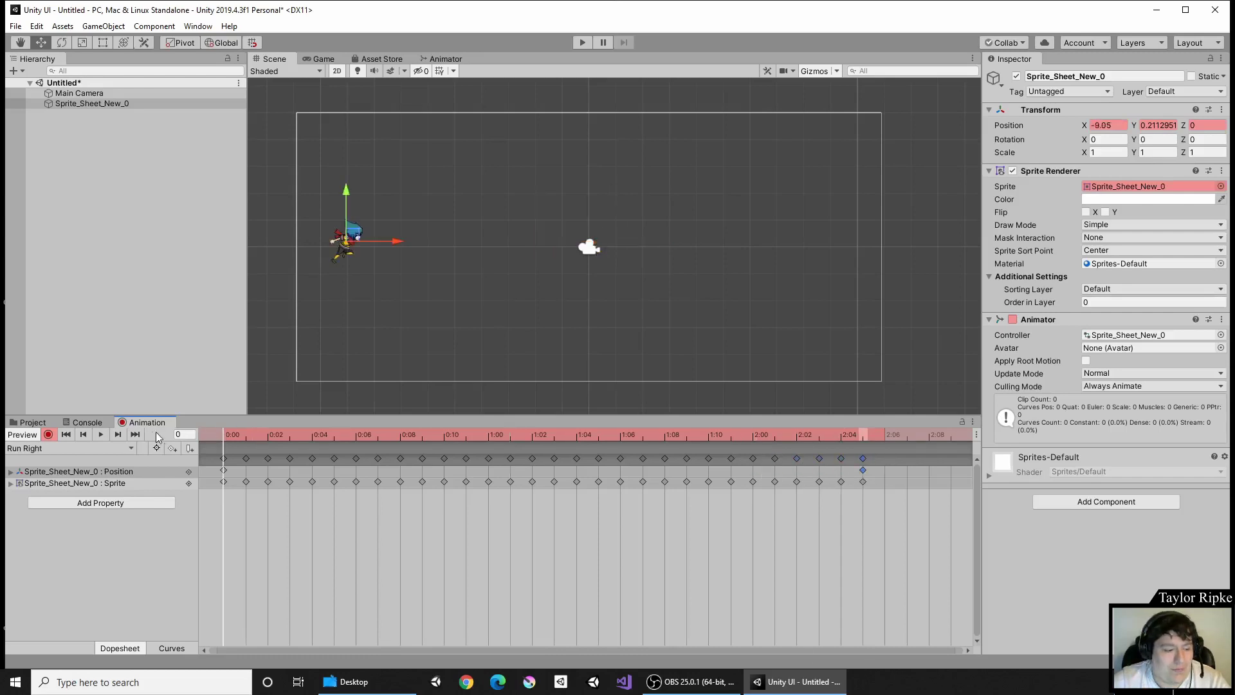
Step: Preview the Run Right clip and test the running character in Play mode
click(100, 437)
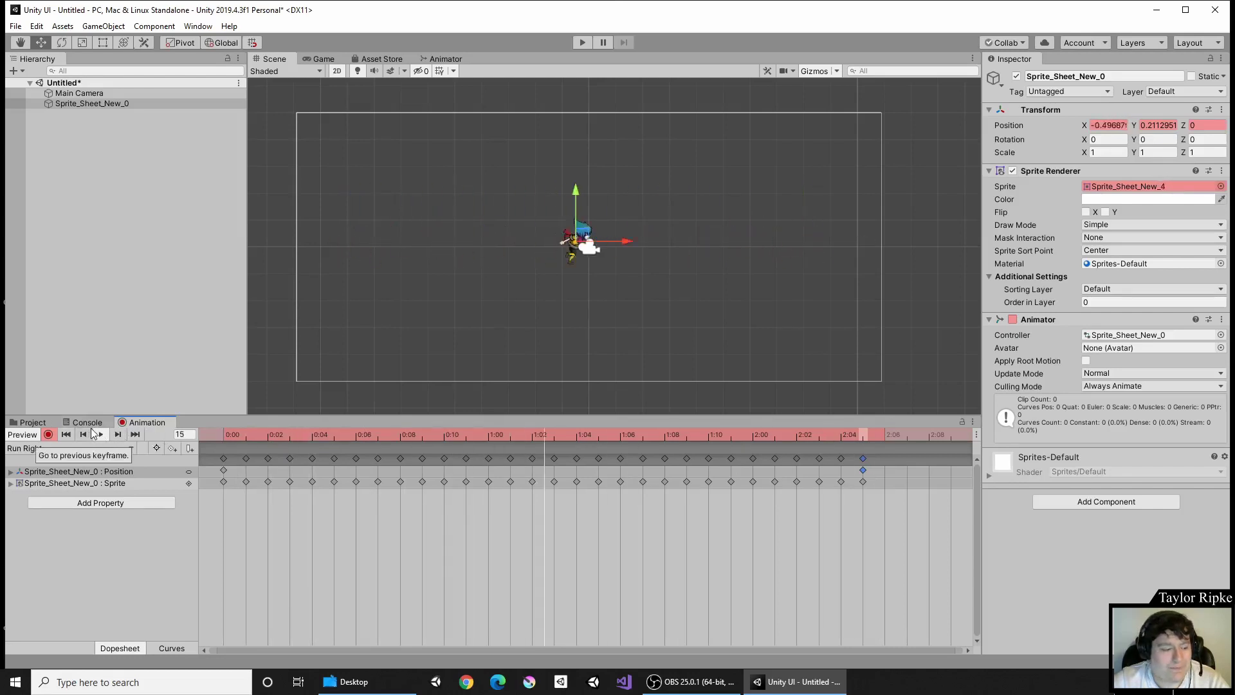
click(100, 435)
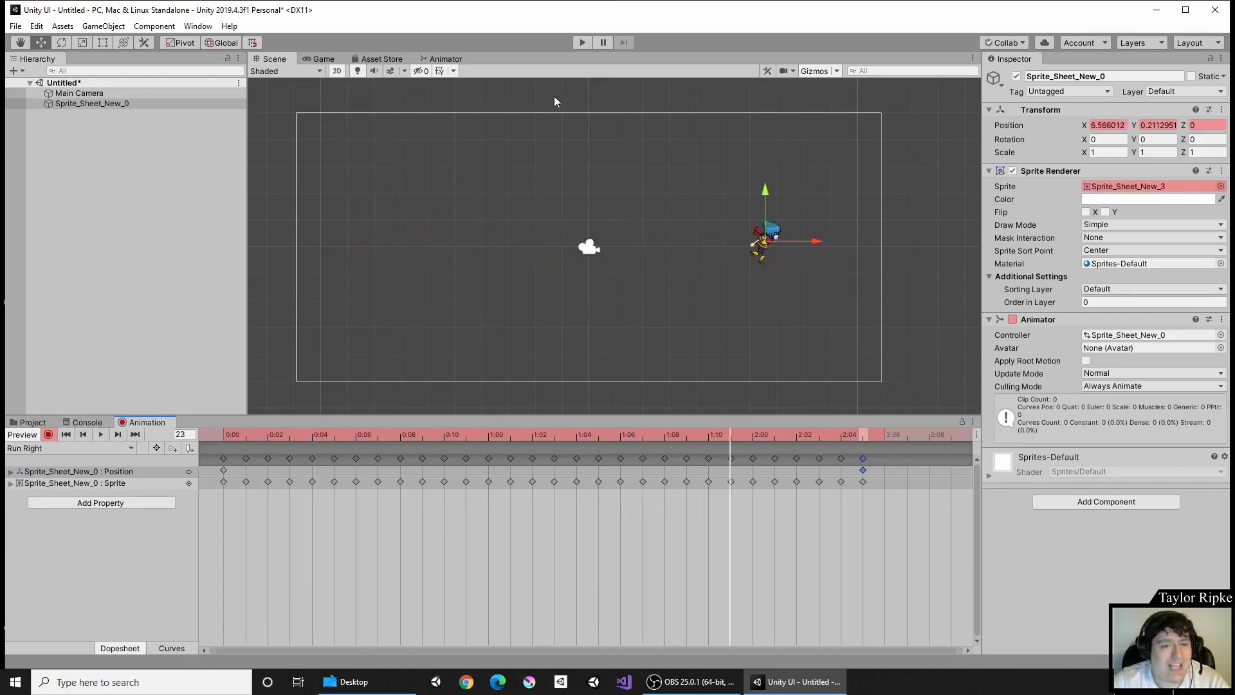
click(582, 43)
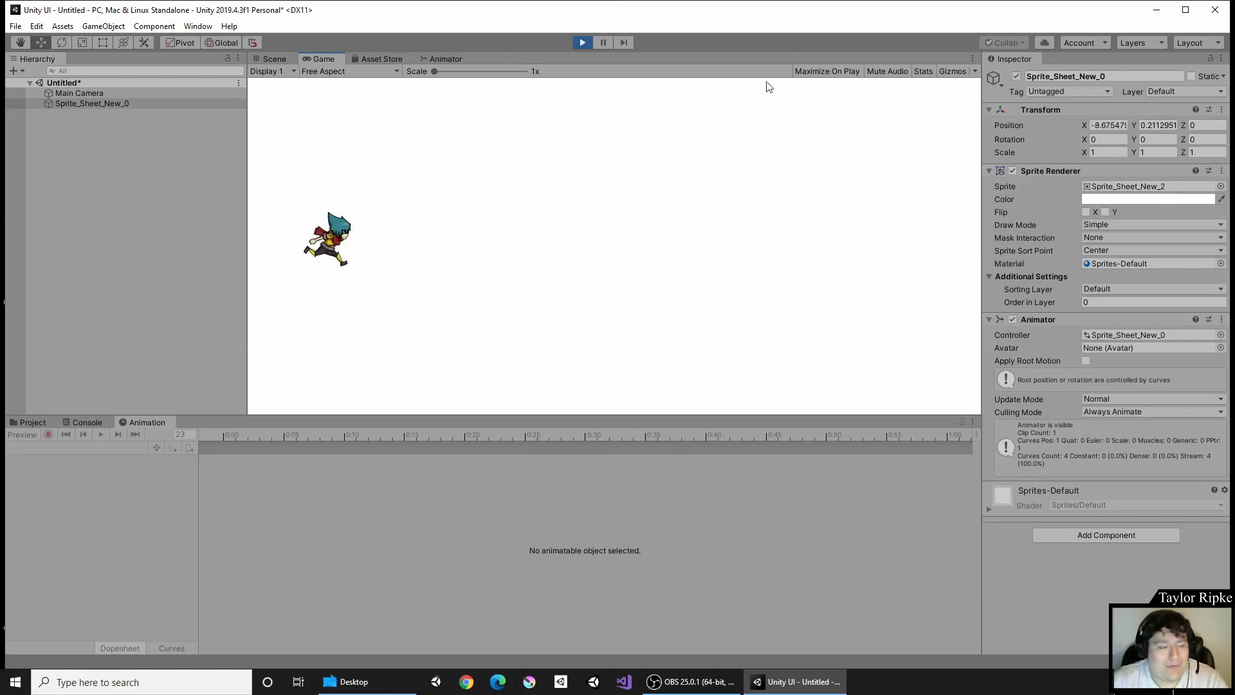
click(582, 42)
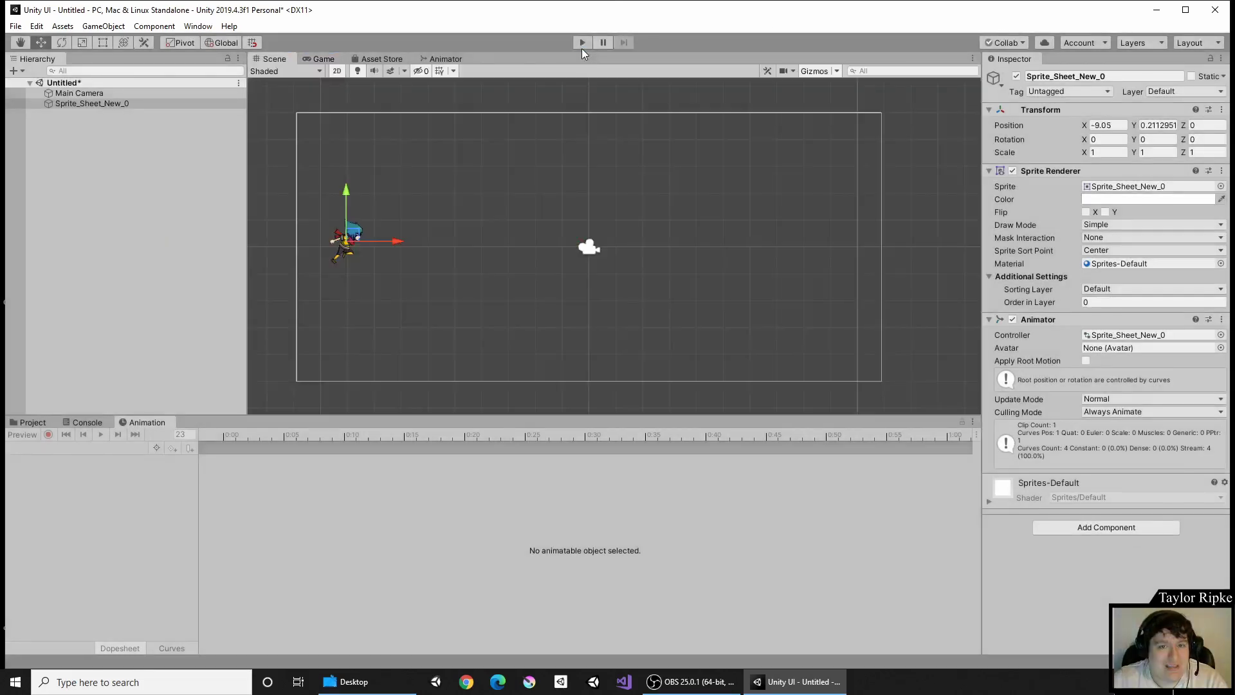
Step: Turn off Loop Time for the Run Right animation asset and run the scene in Play mode
click(29, 423)
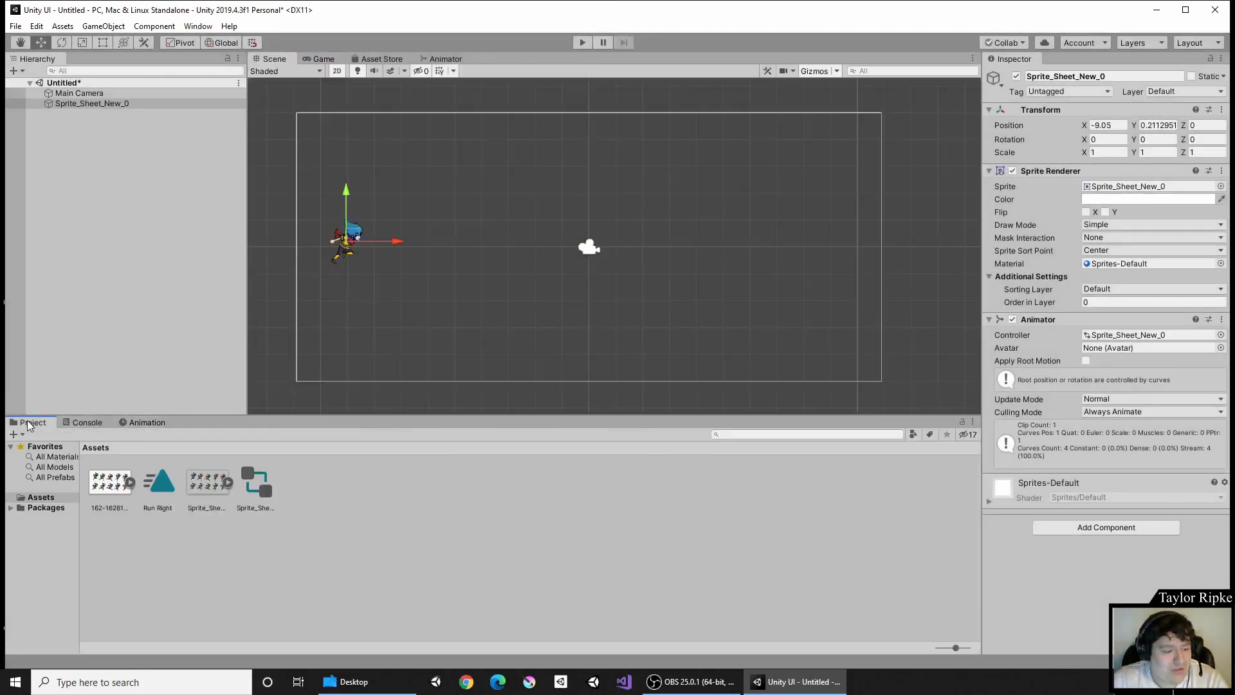
click(164, 485)
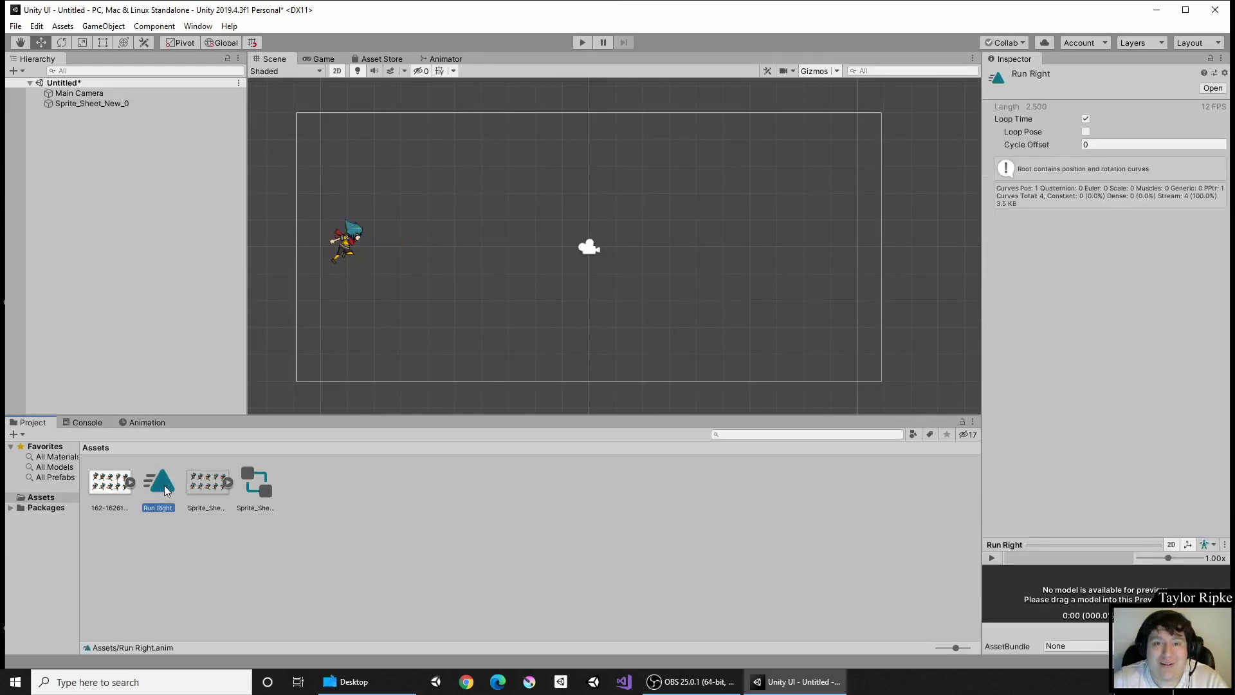
click(1086, 120)
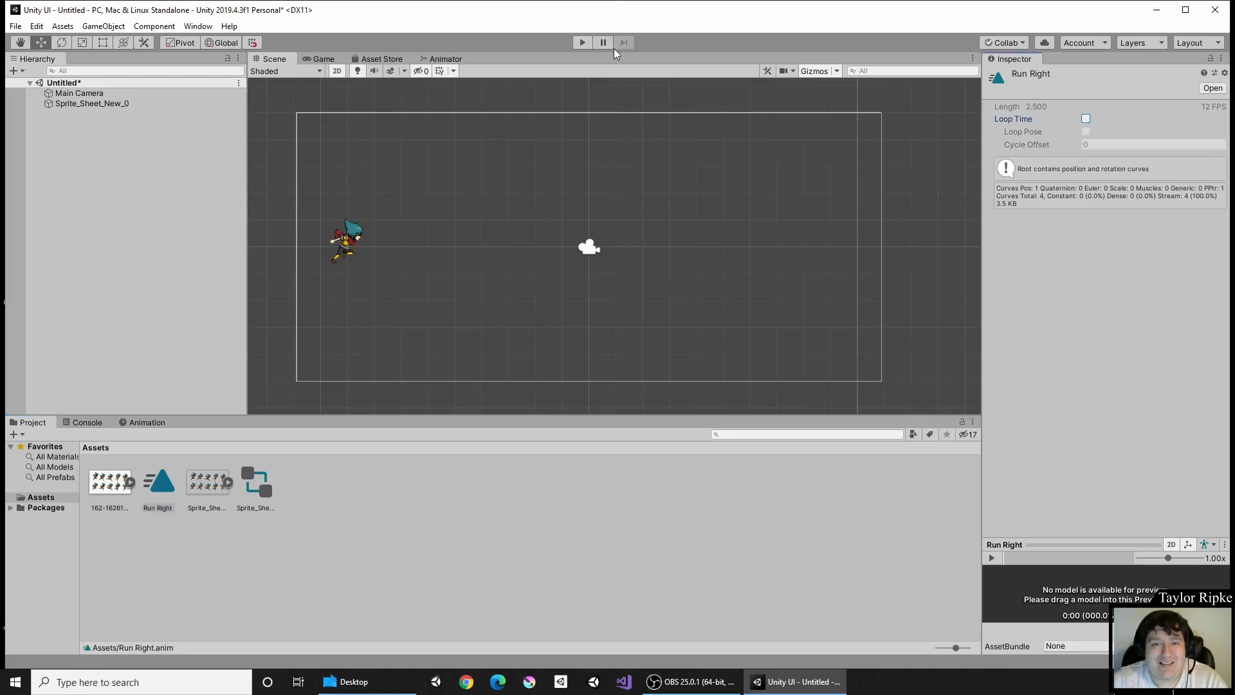
click(582, 43)
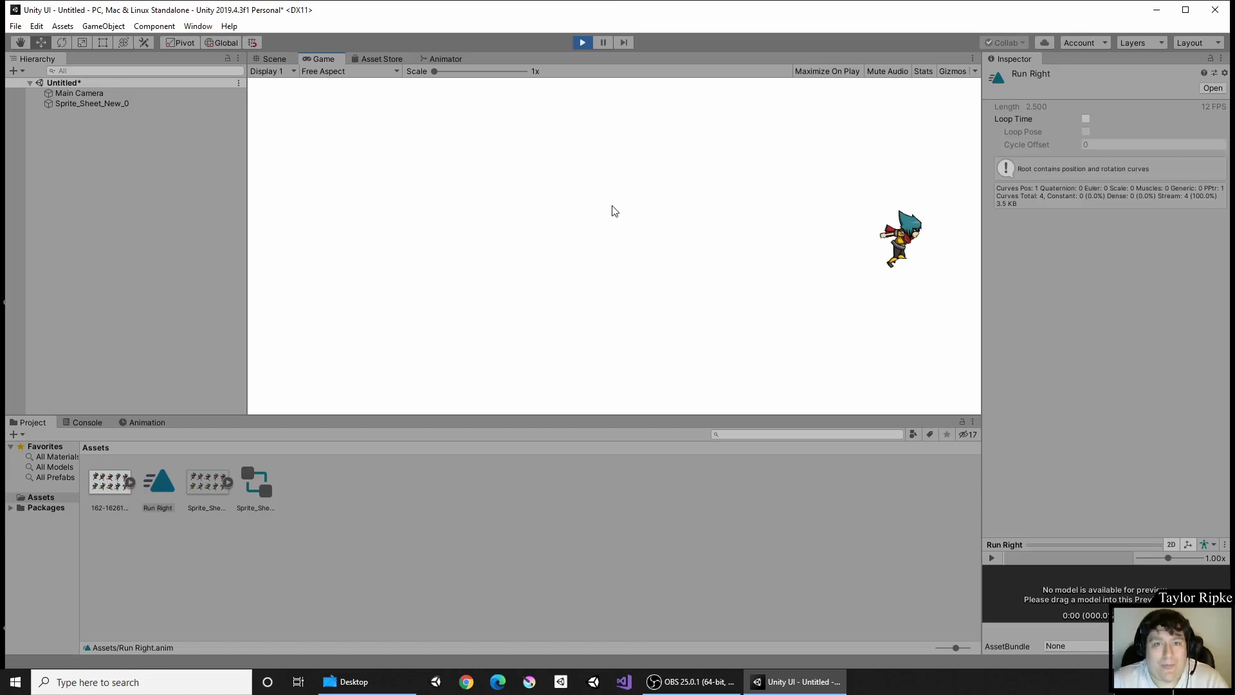
Step: Review the sliced sprites of Sprite_Sheet_New in the Sprite Editor and exit Play mode
click(122, 108)
click(203, 479)
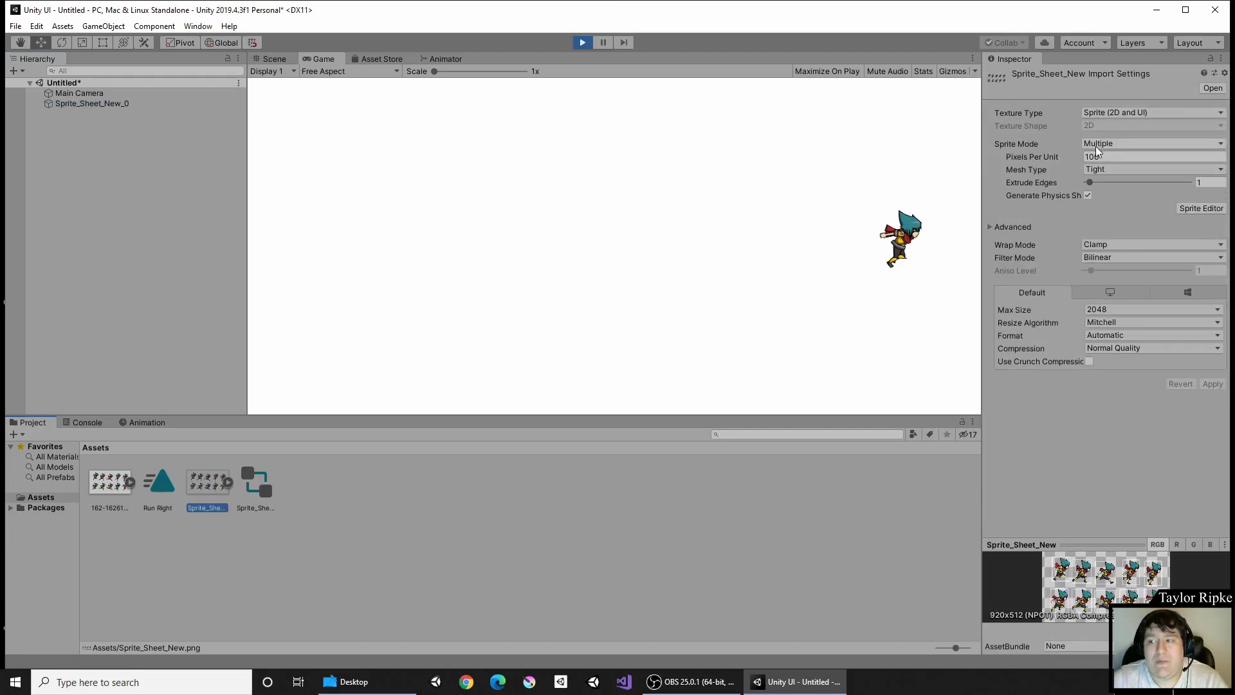
click(1188, 206)
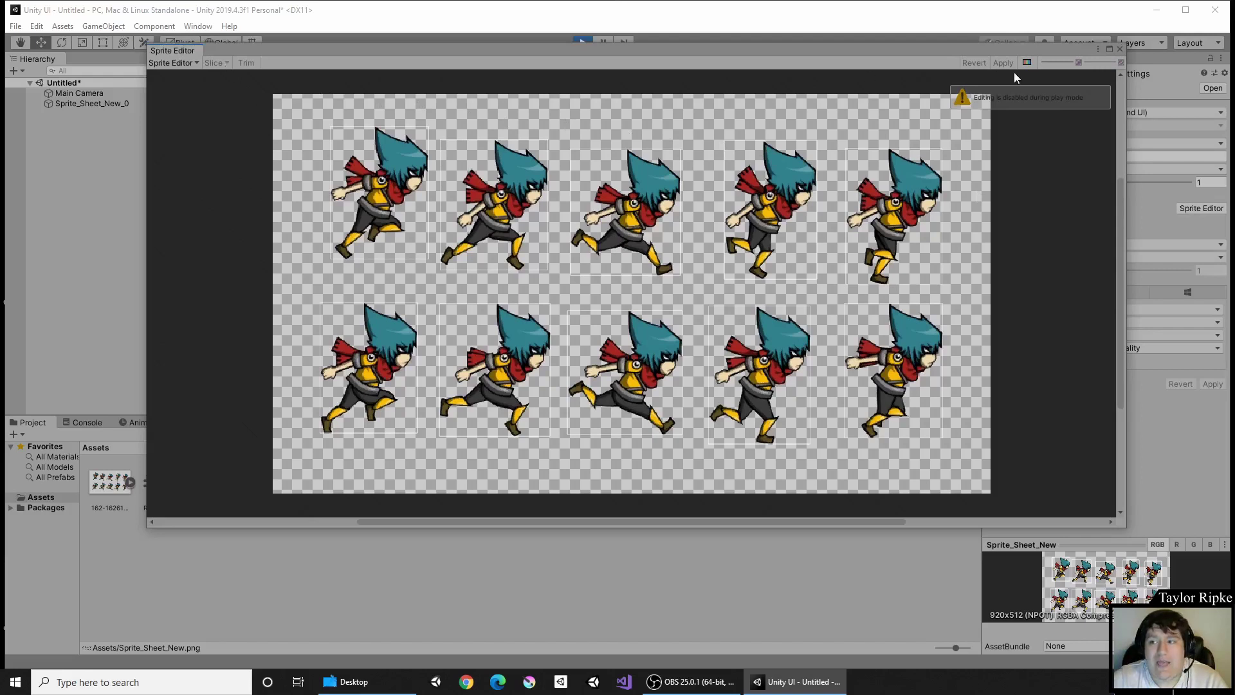
click(1120, 49)
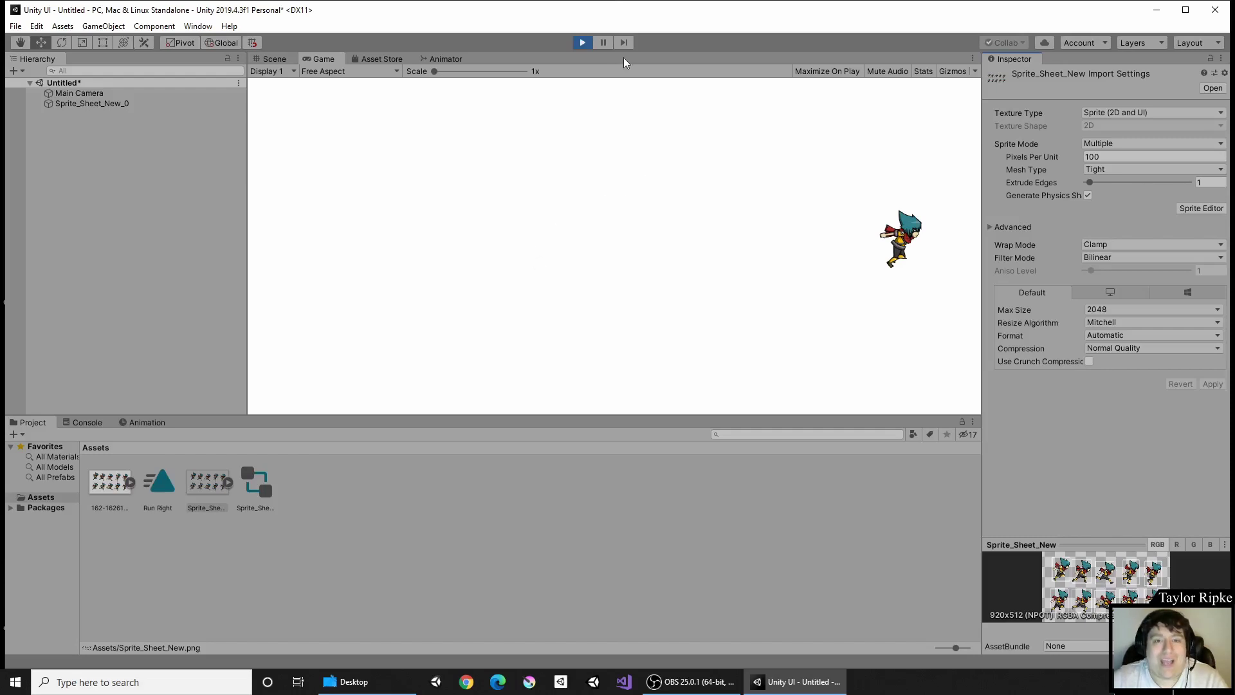
click(589, 44)
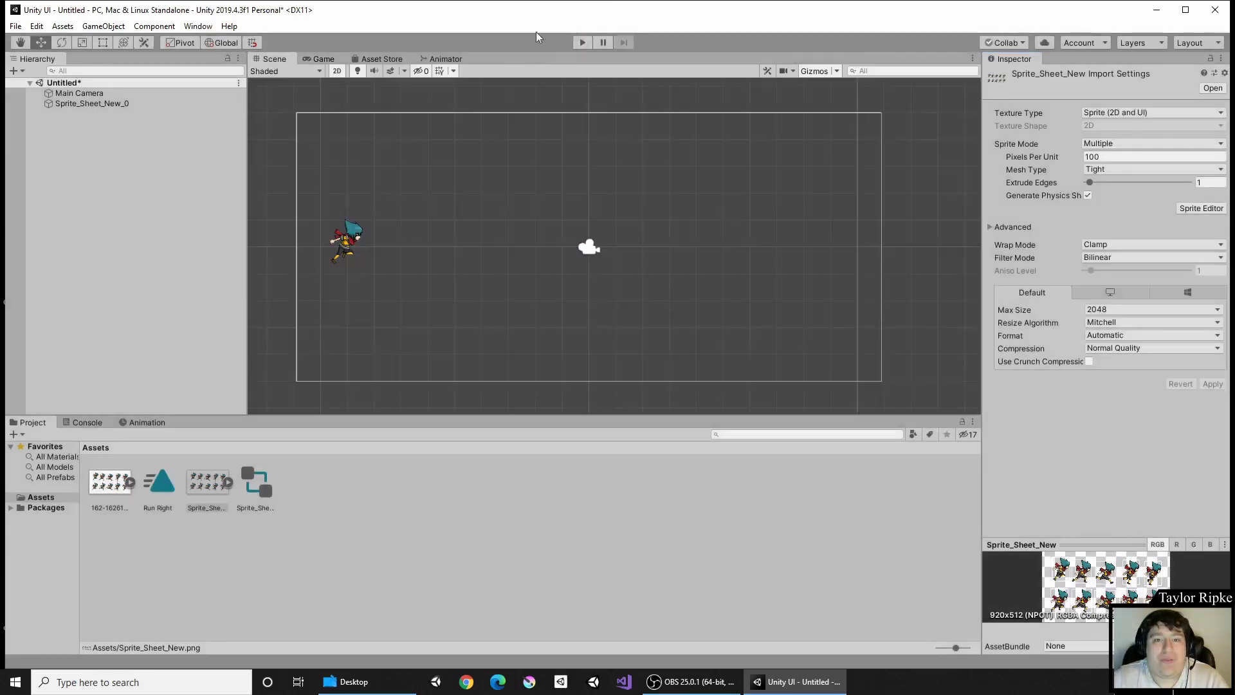